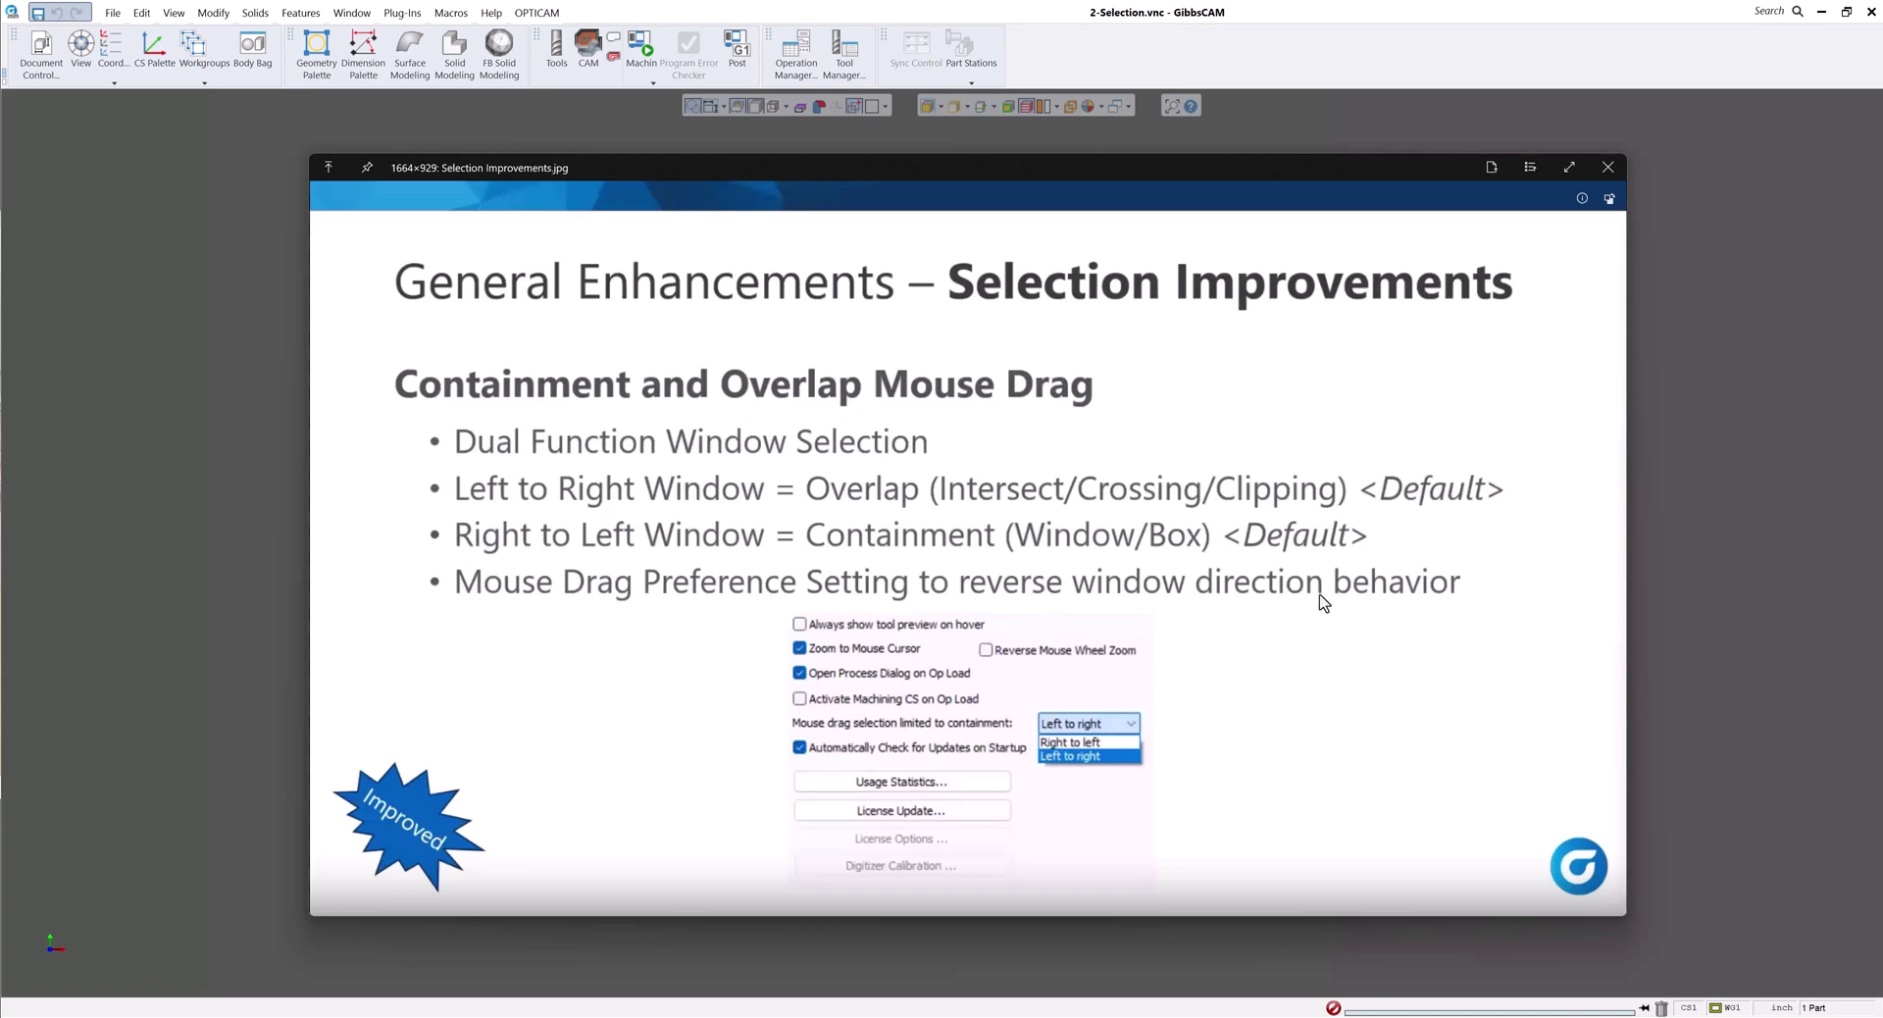
Step: Close the slide and open the program Preferences
left_click(1607, 167)
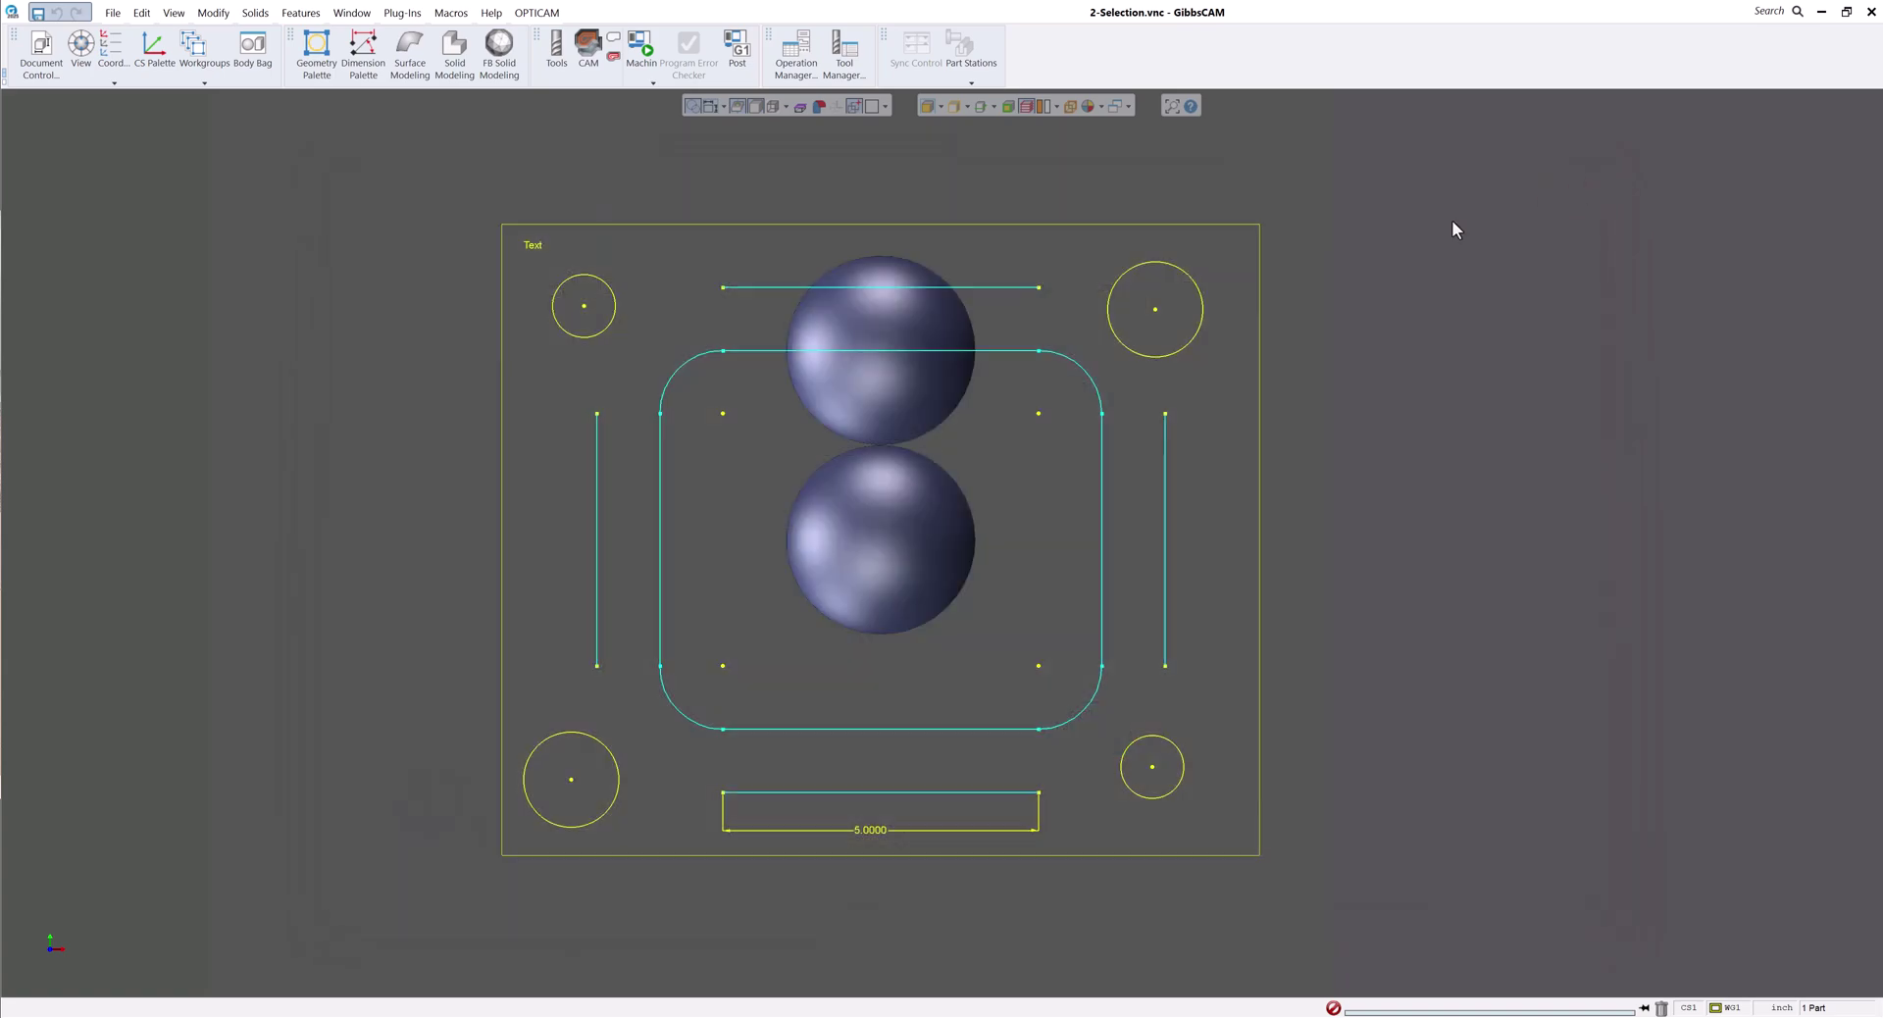
left_click(112, 13)
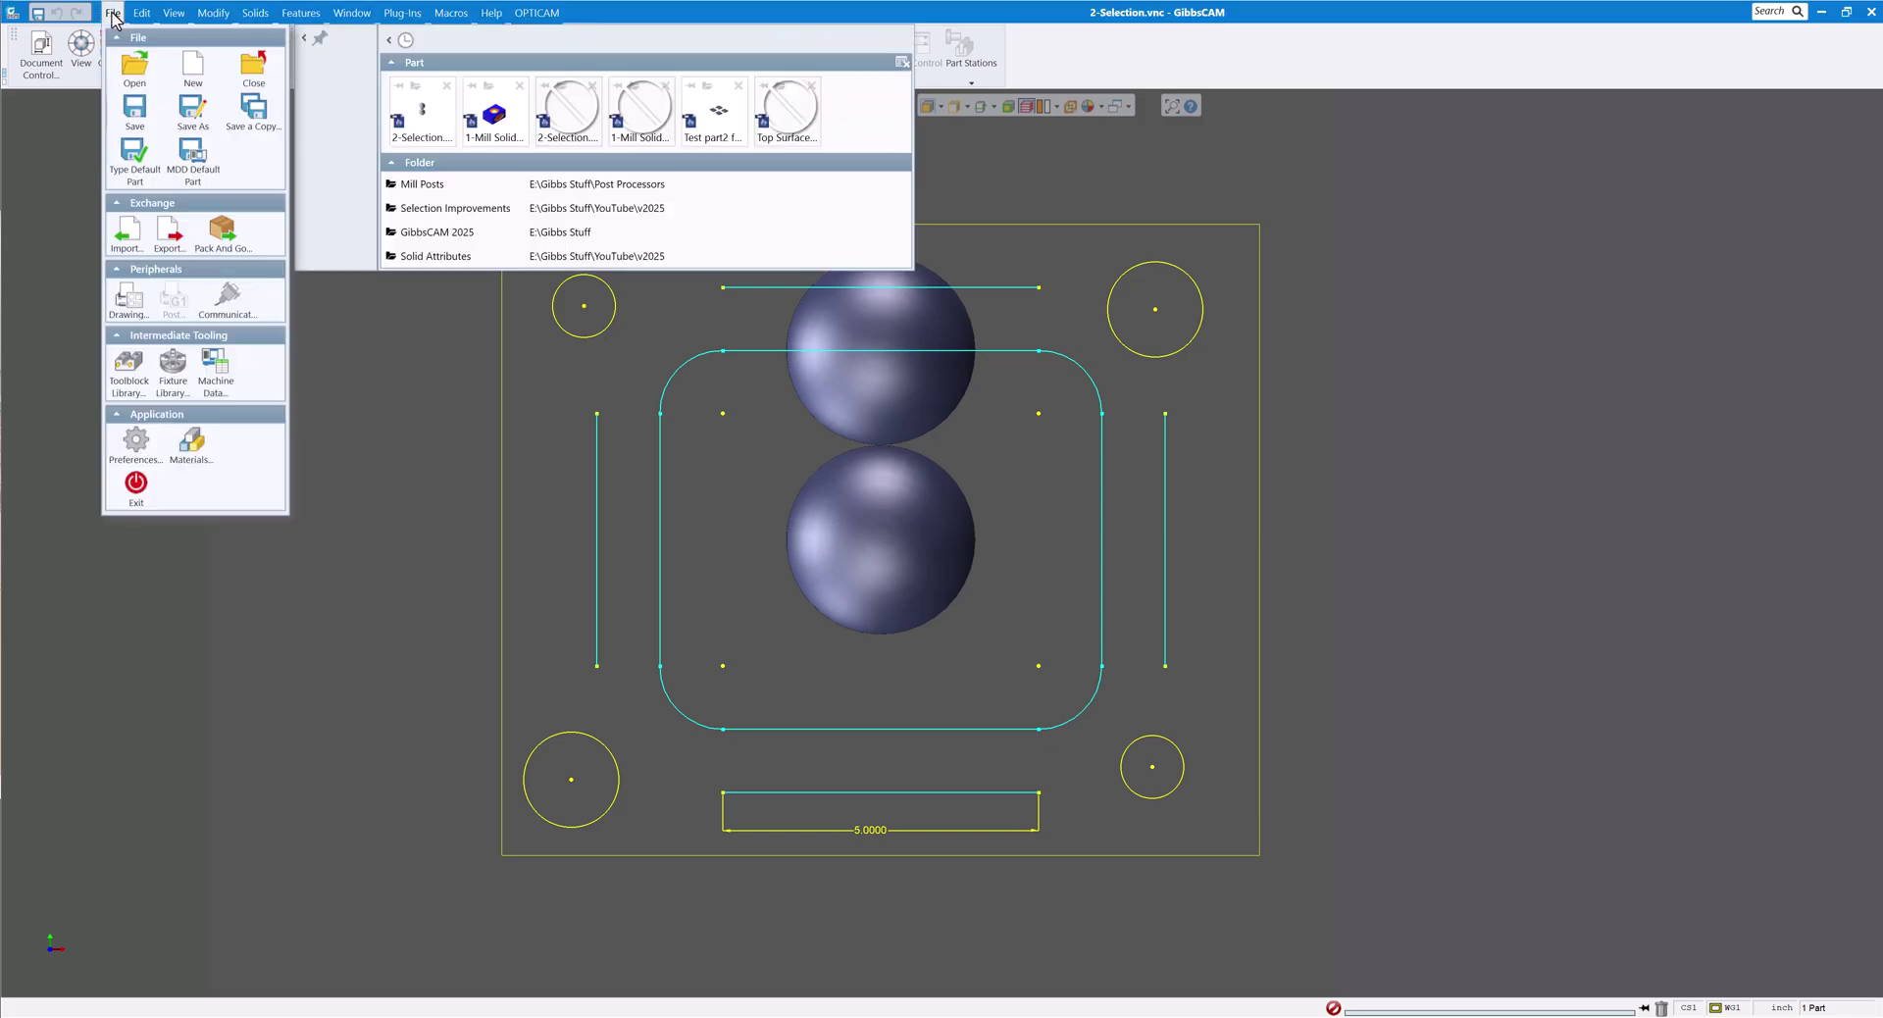
left_click(135, 442)
Step: Keep 'Mouse drag selection limited to' at Right to left, then close Preferences
left_click_drag(423, 412, 556, 315)
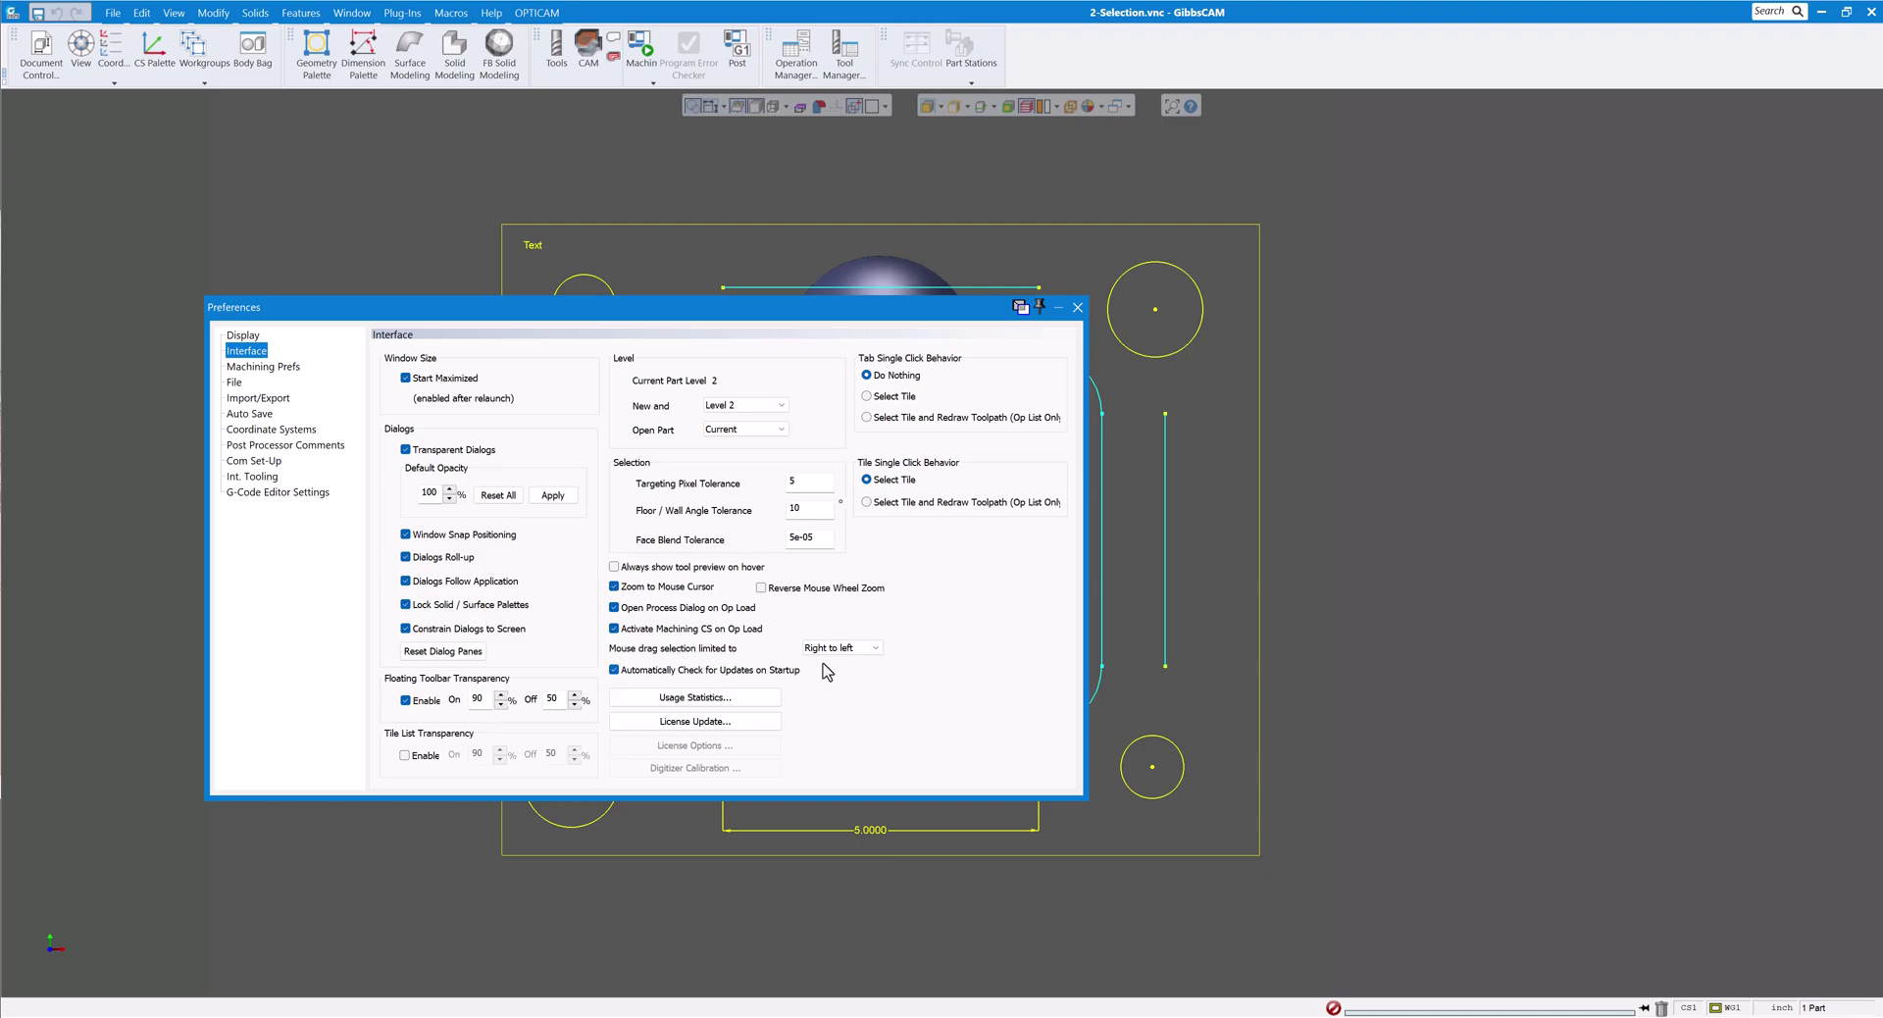
left_click(873, 653)
left_click(876, 660)
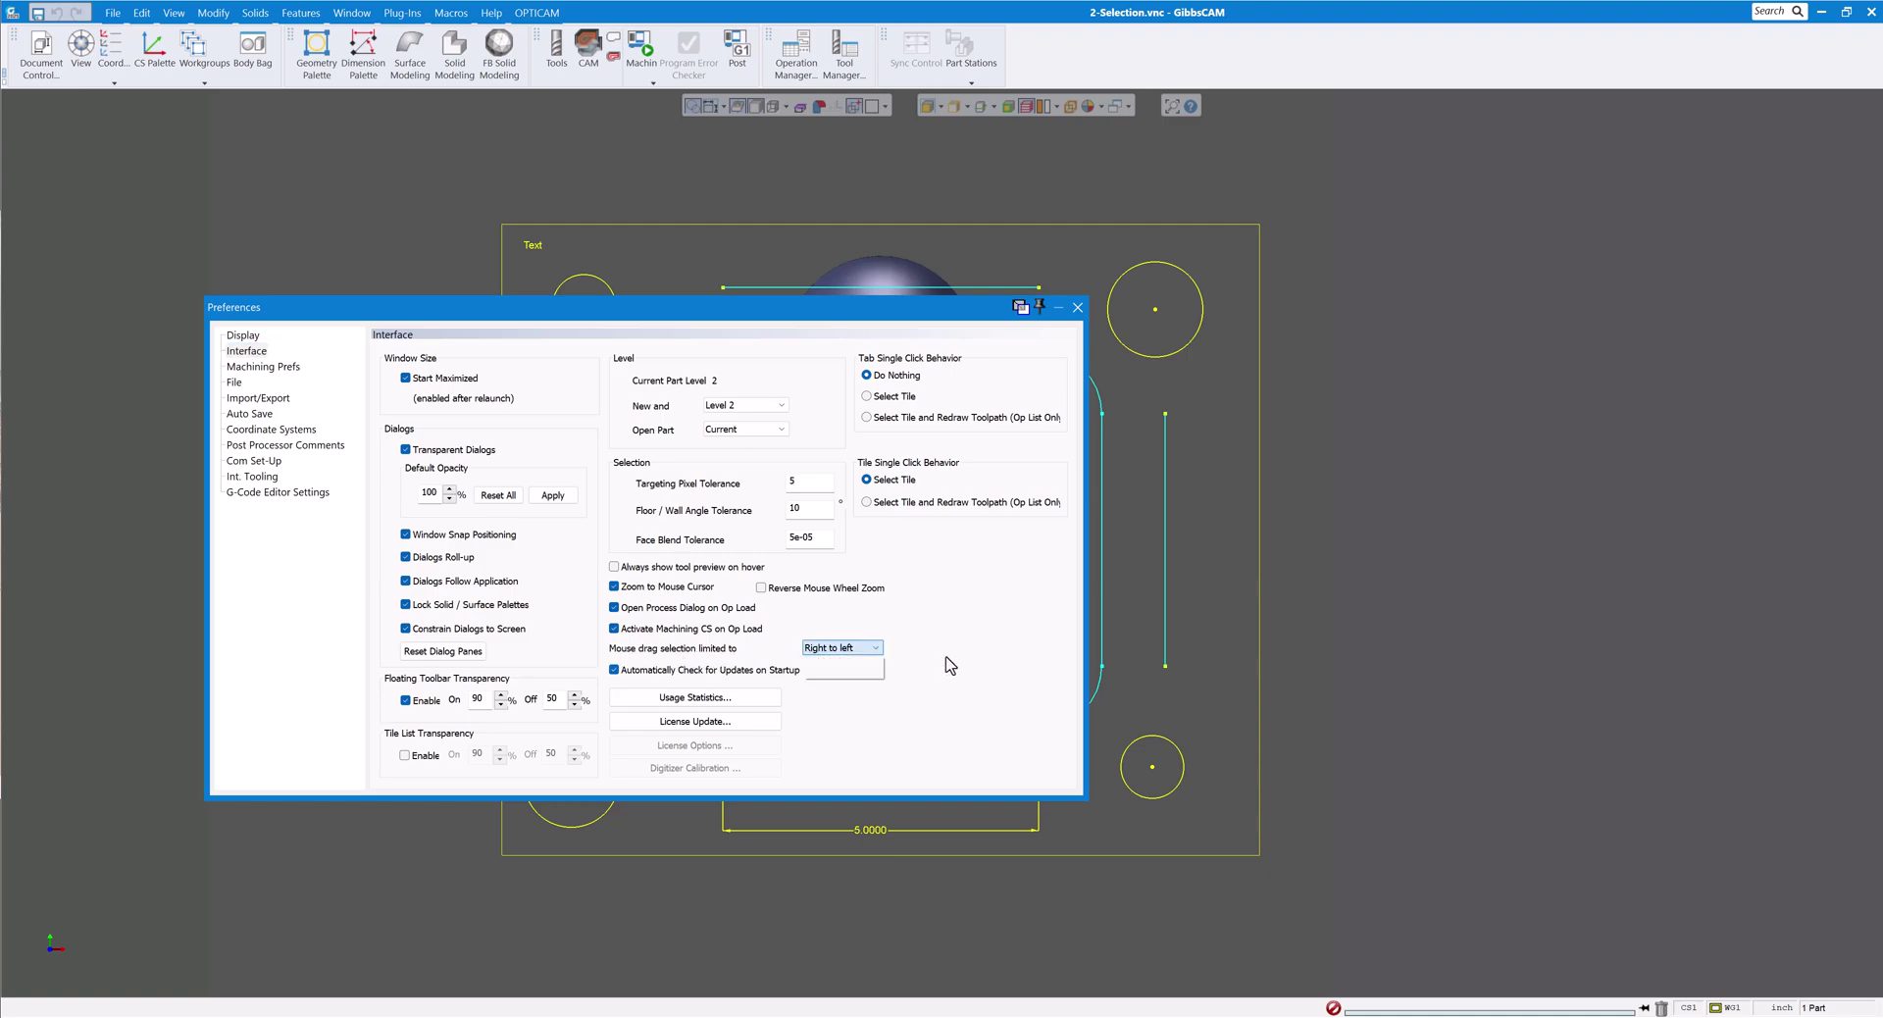
left_click_drag(752, 306, 814, 559)
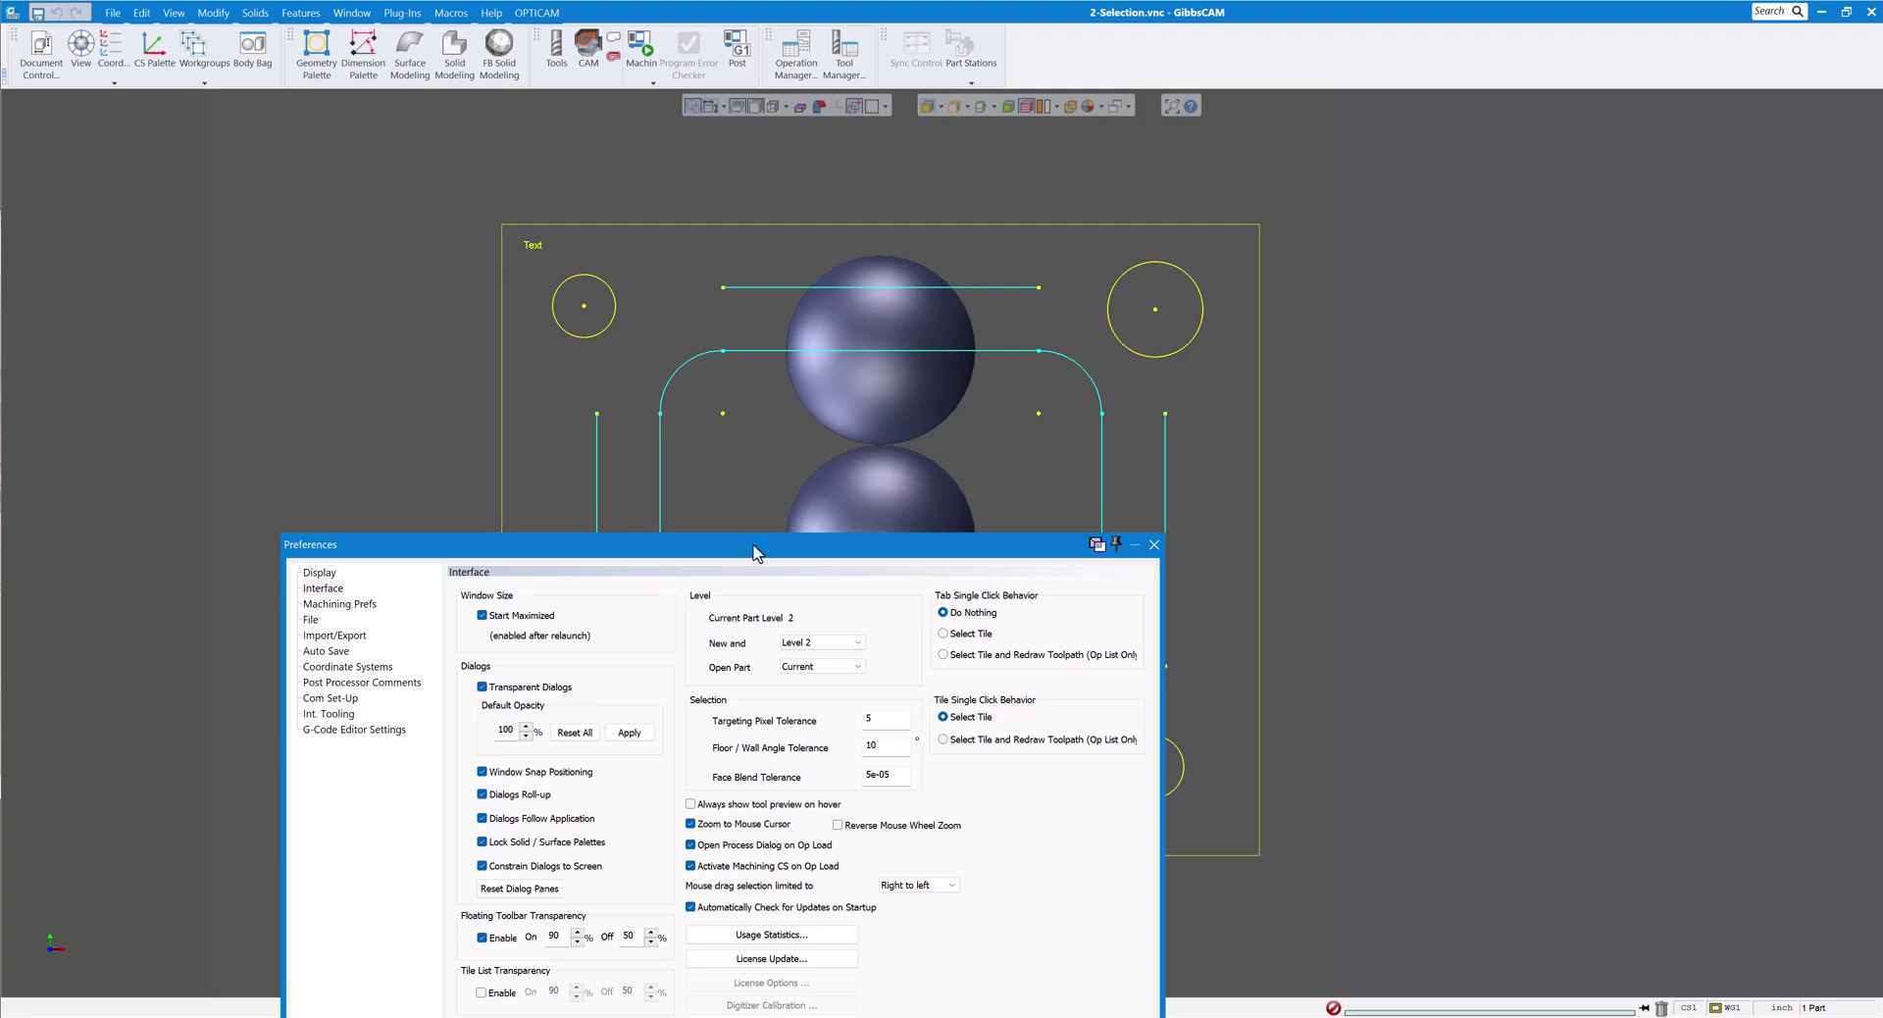
left_click_drag(755, 552, 818, 502)
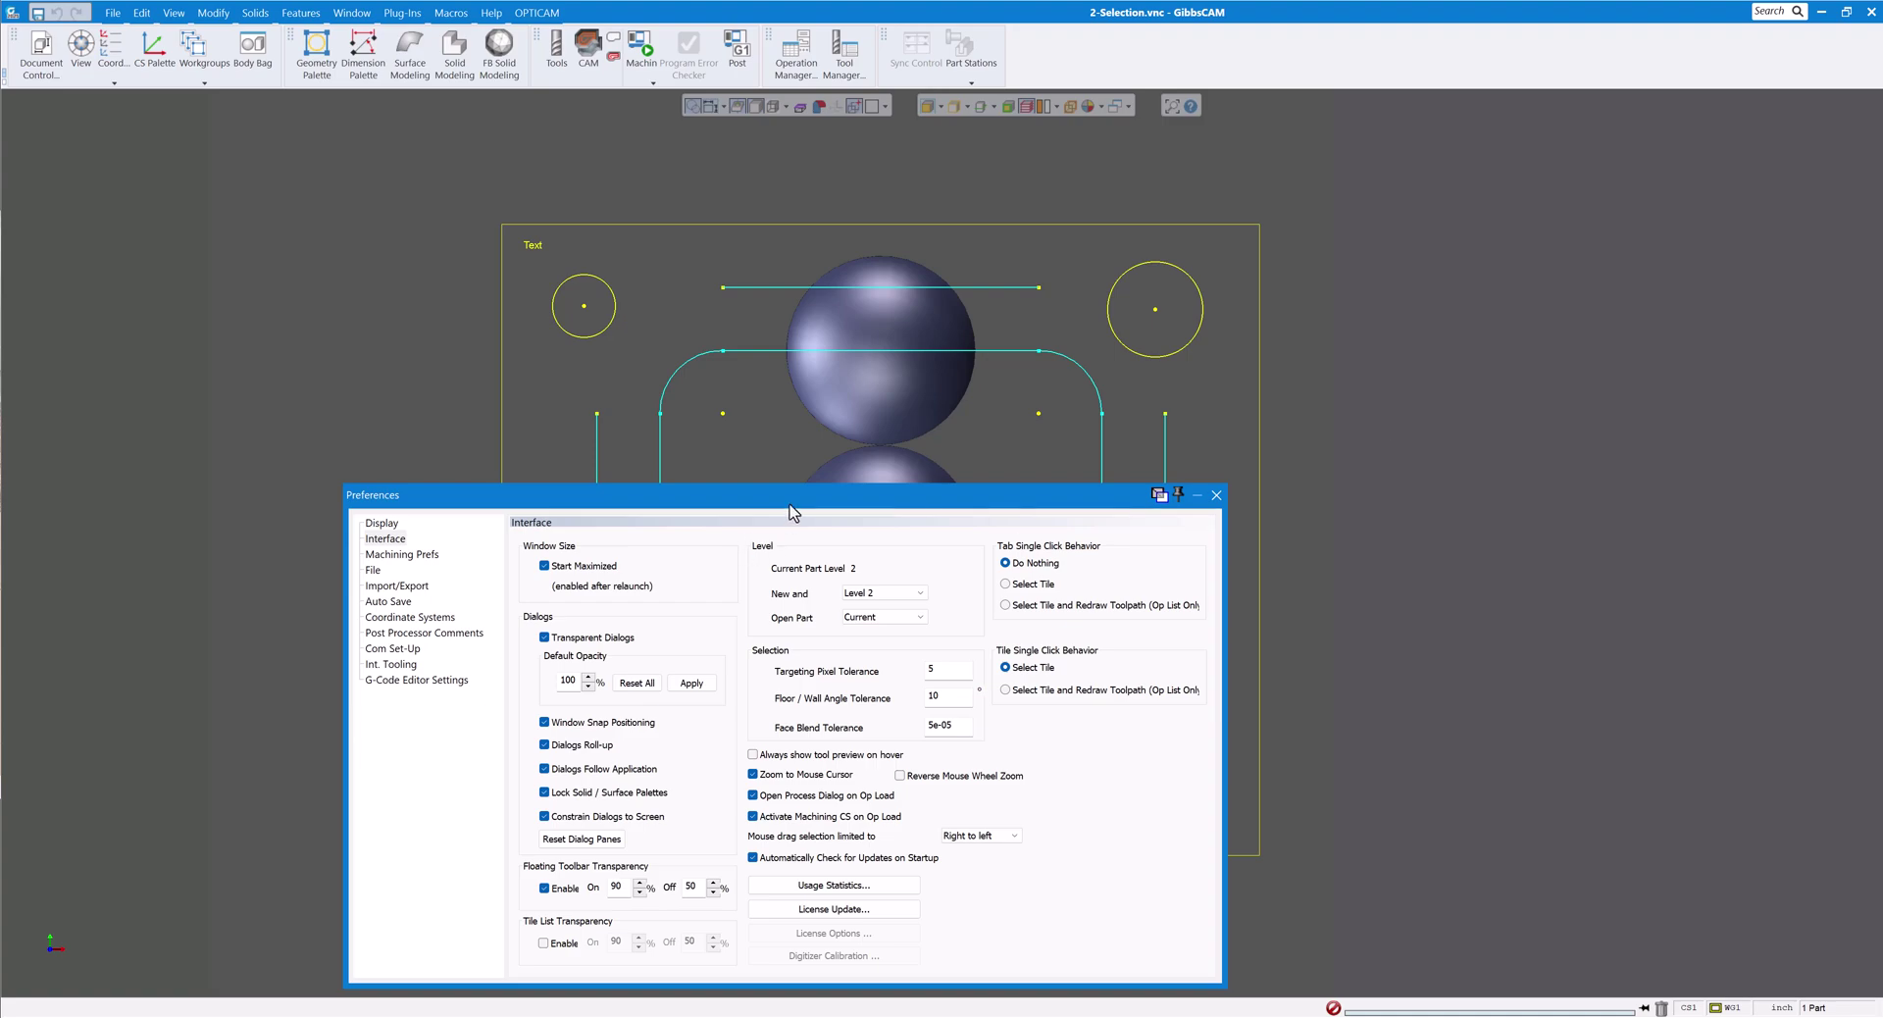
left_click_drag(790, 500, 846, 427)
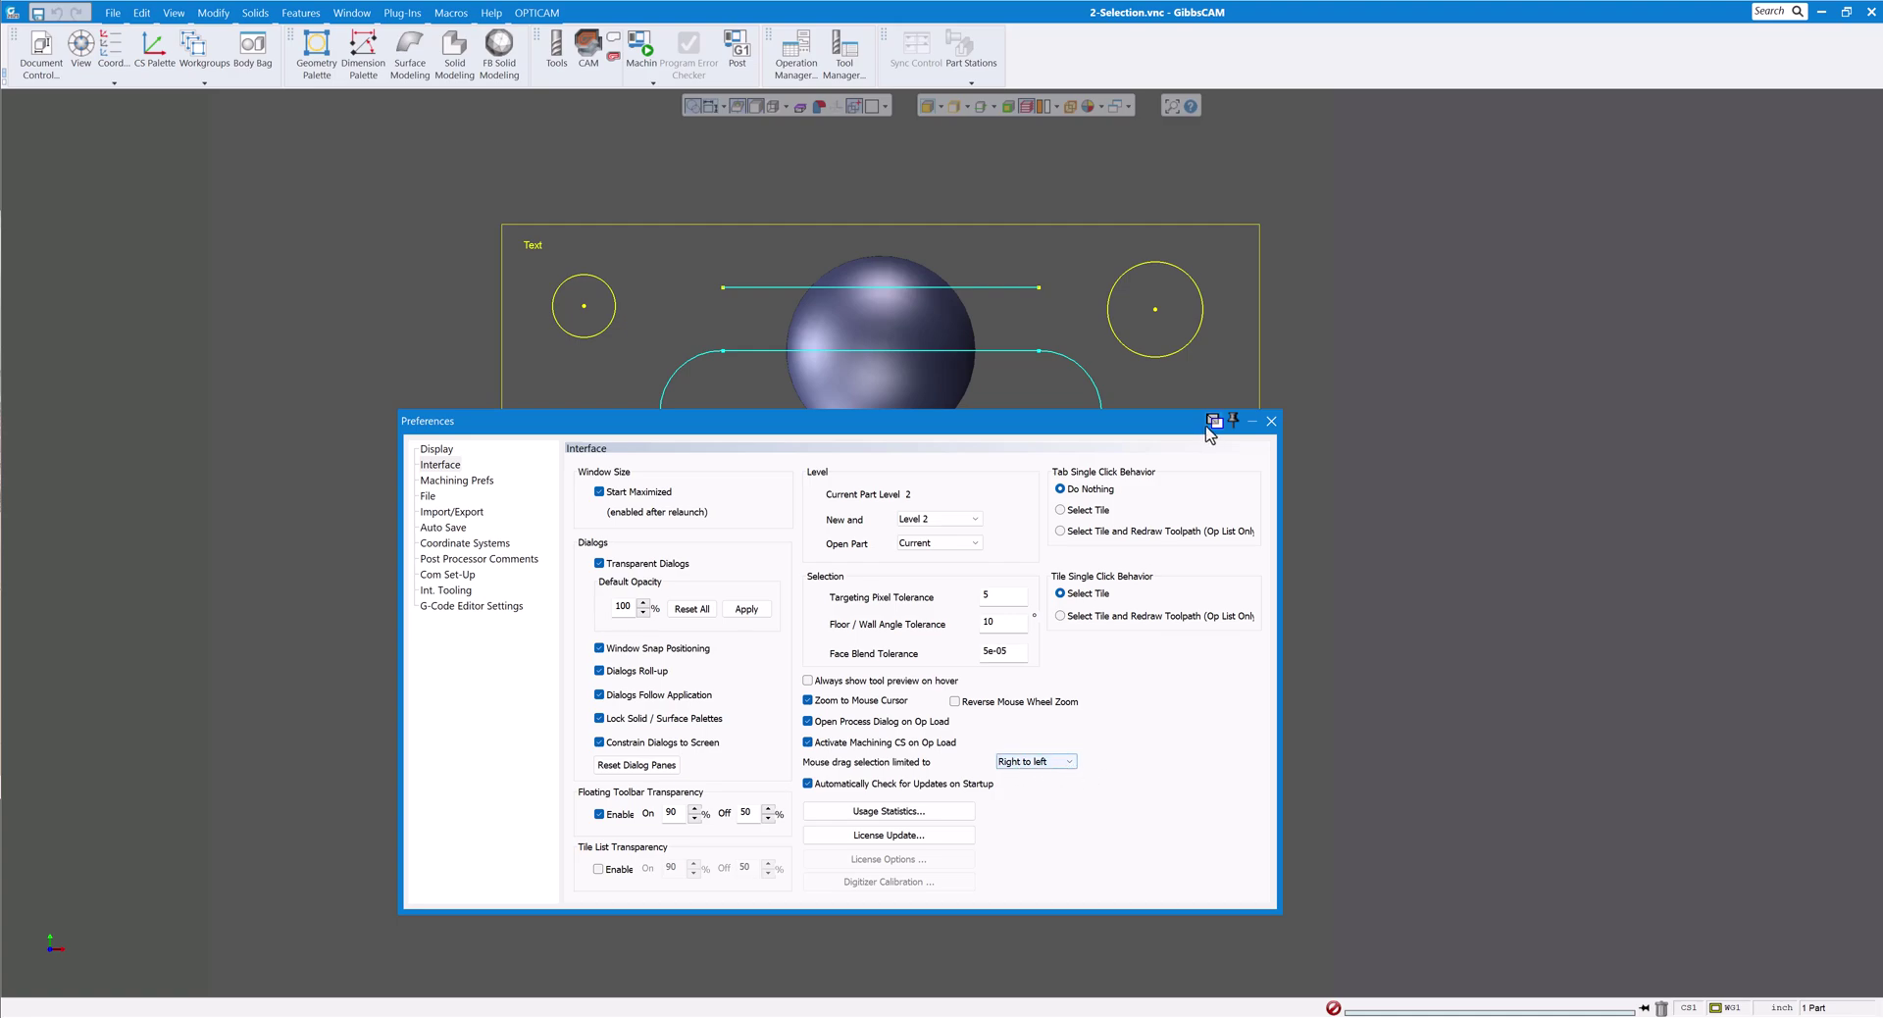
left_click(1271, 422)
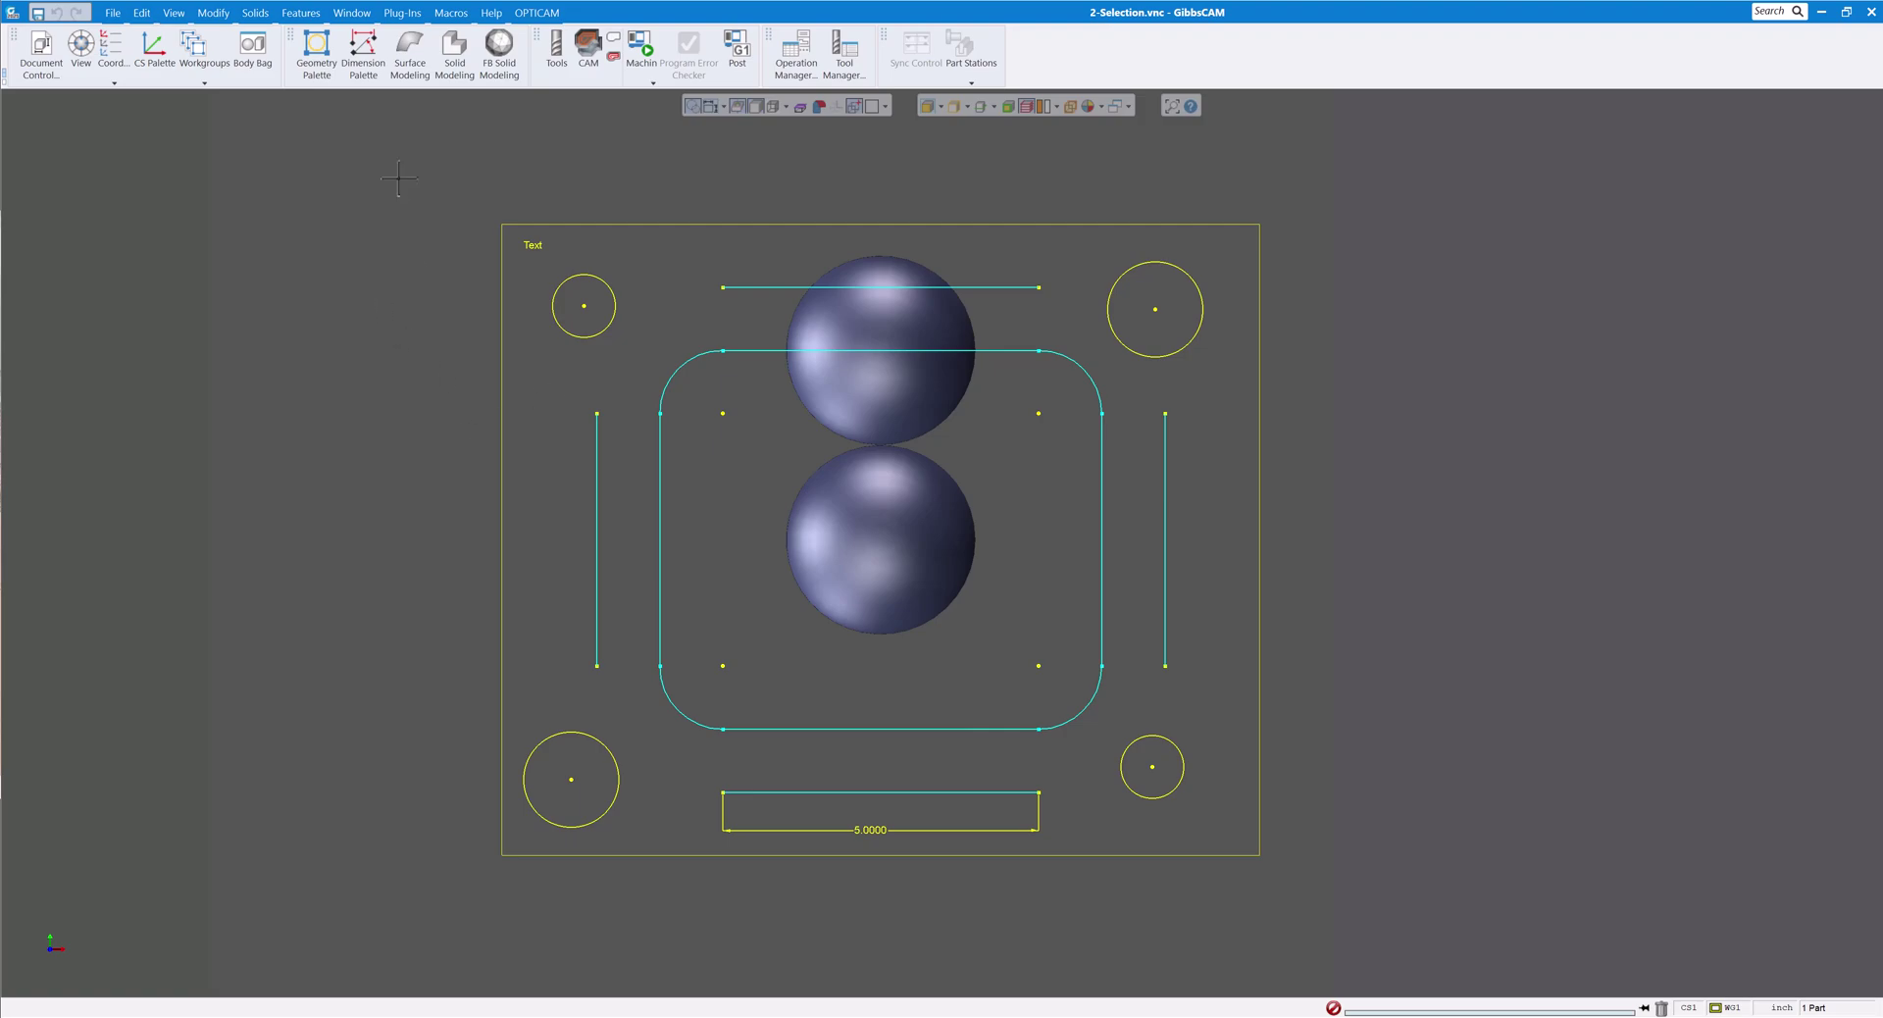
left_click_drag(401, 176, 815, 433)
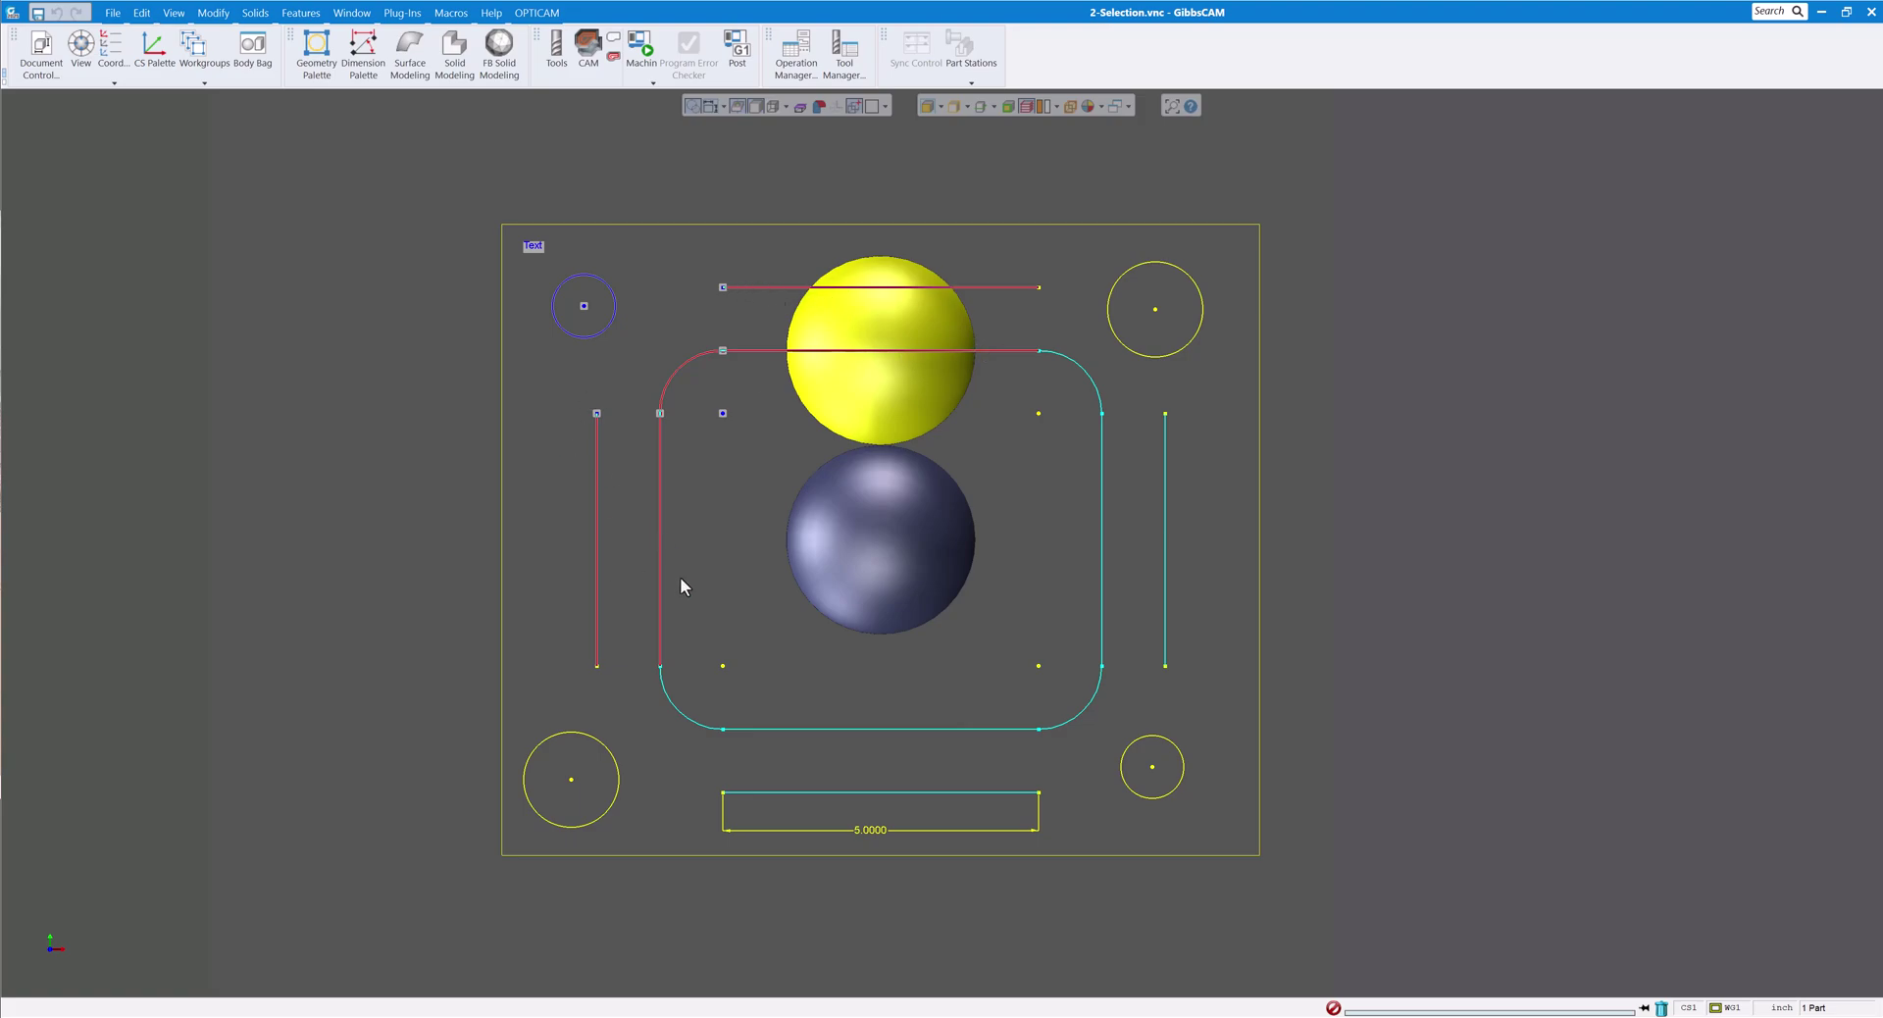
left_click(732, 164)
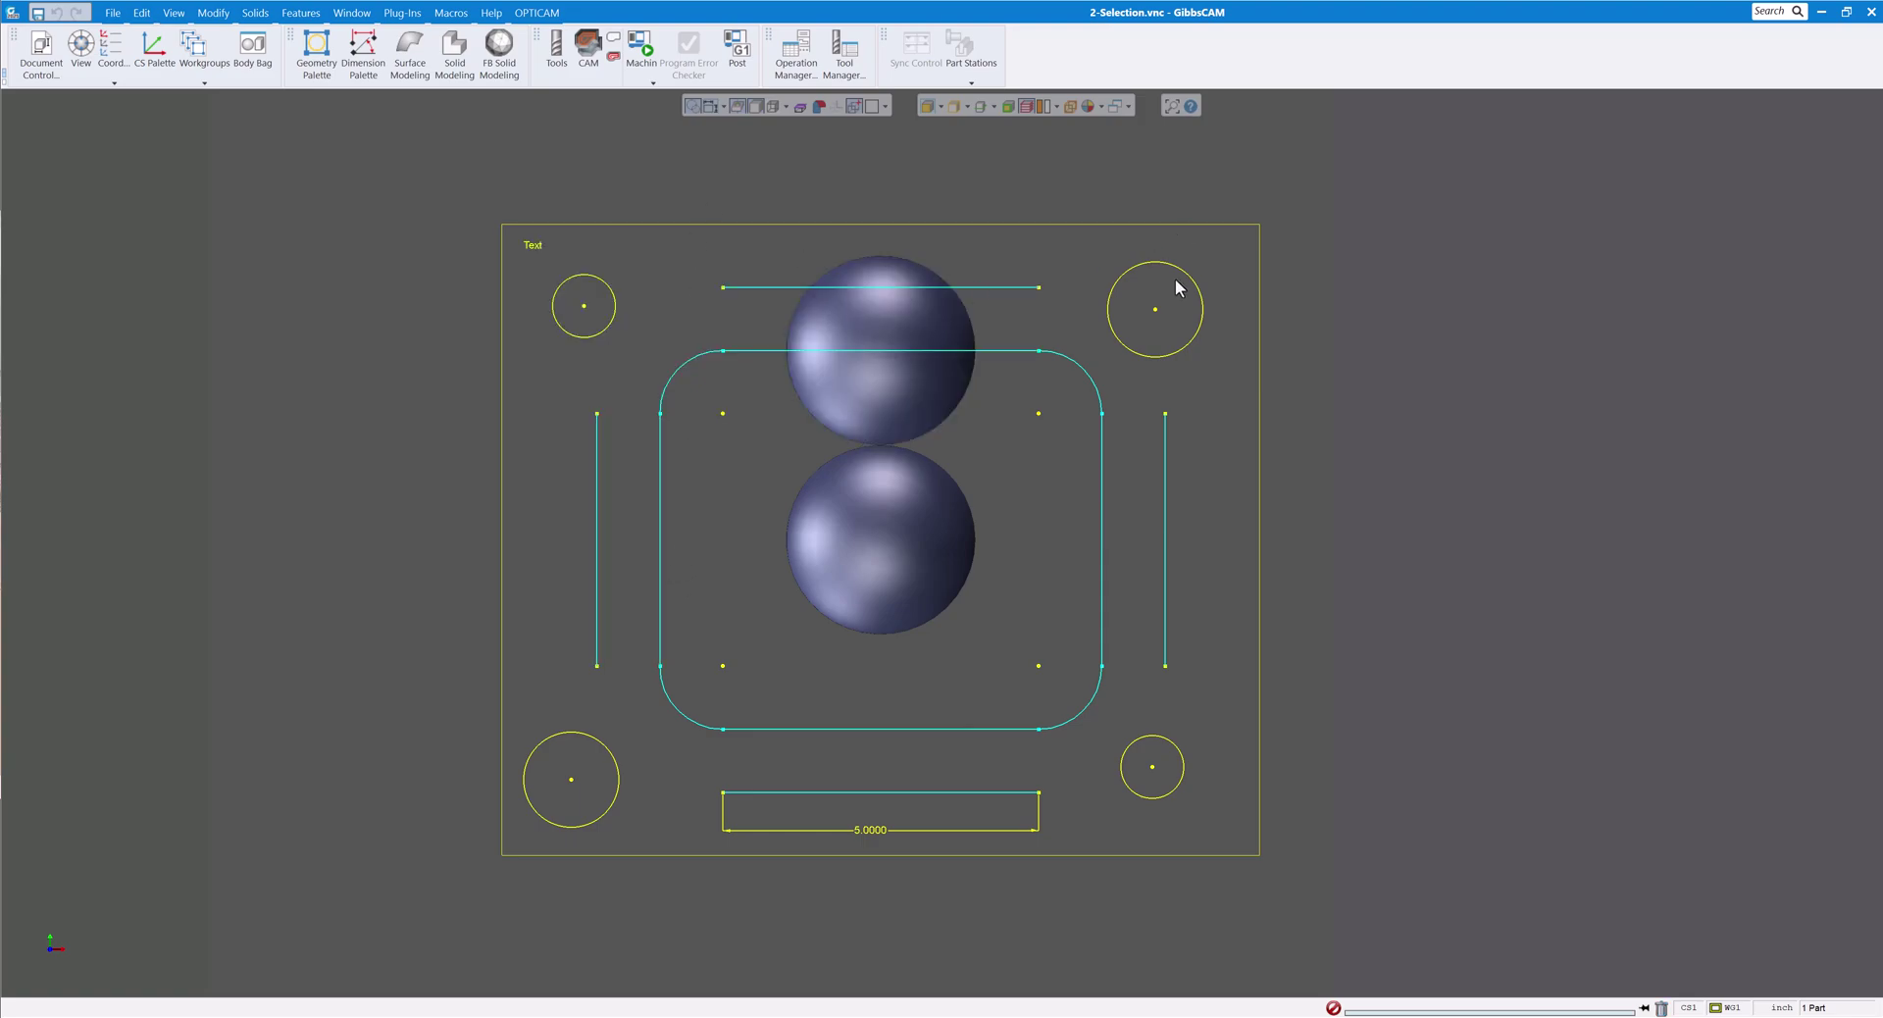
left_click_drag(1307, 197, 959, 450)
left_click(1359, 226)
left_click_drag(1306, 174, 774, 441)
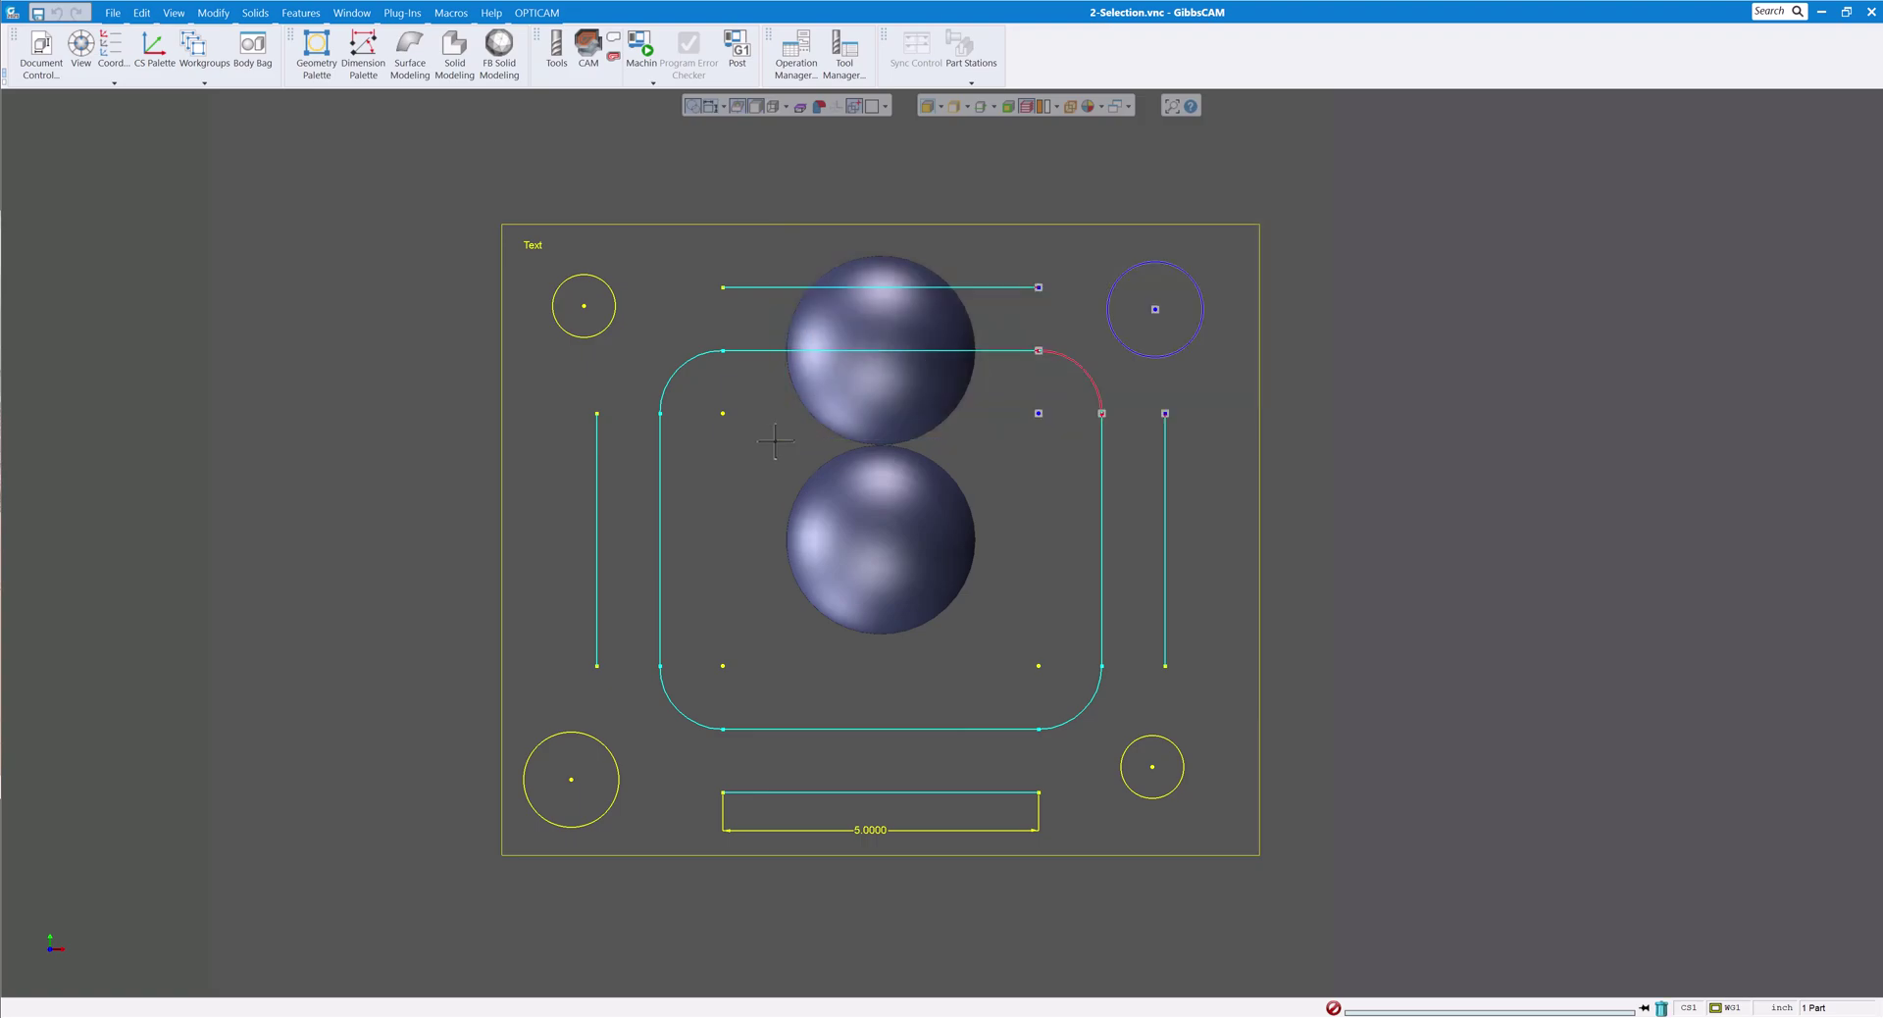
left_click(1363, 238)
left_click_drag(1338, 186, 783, 463)
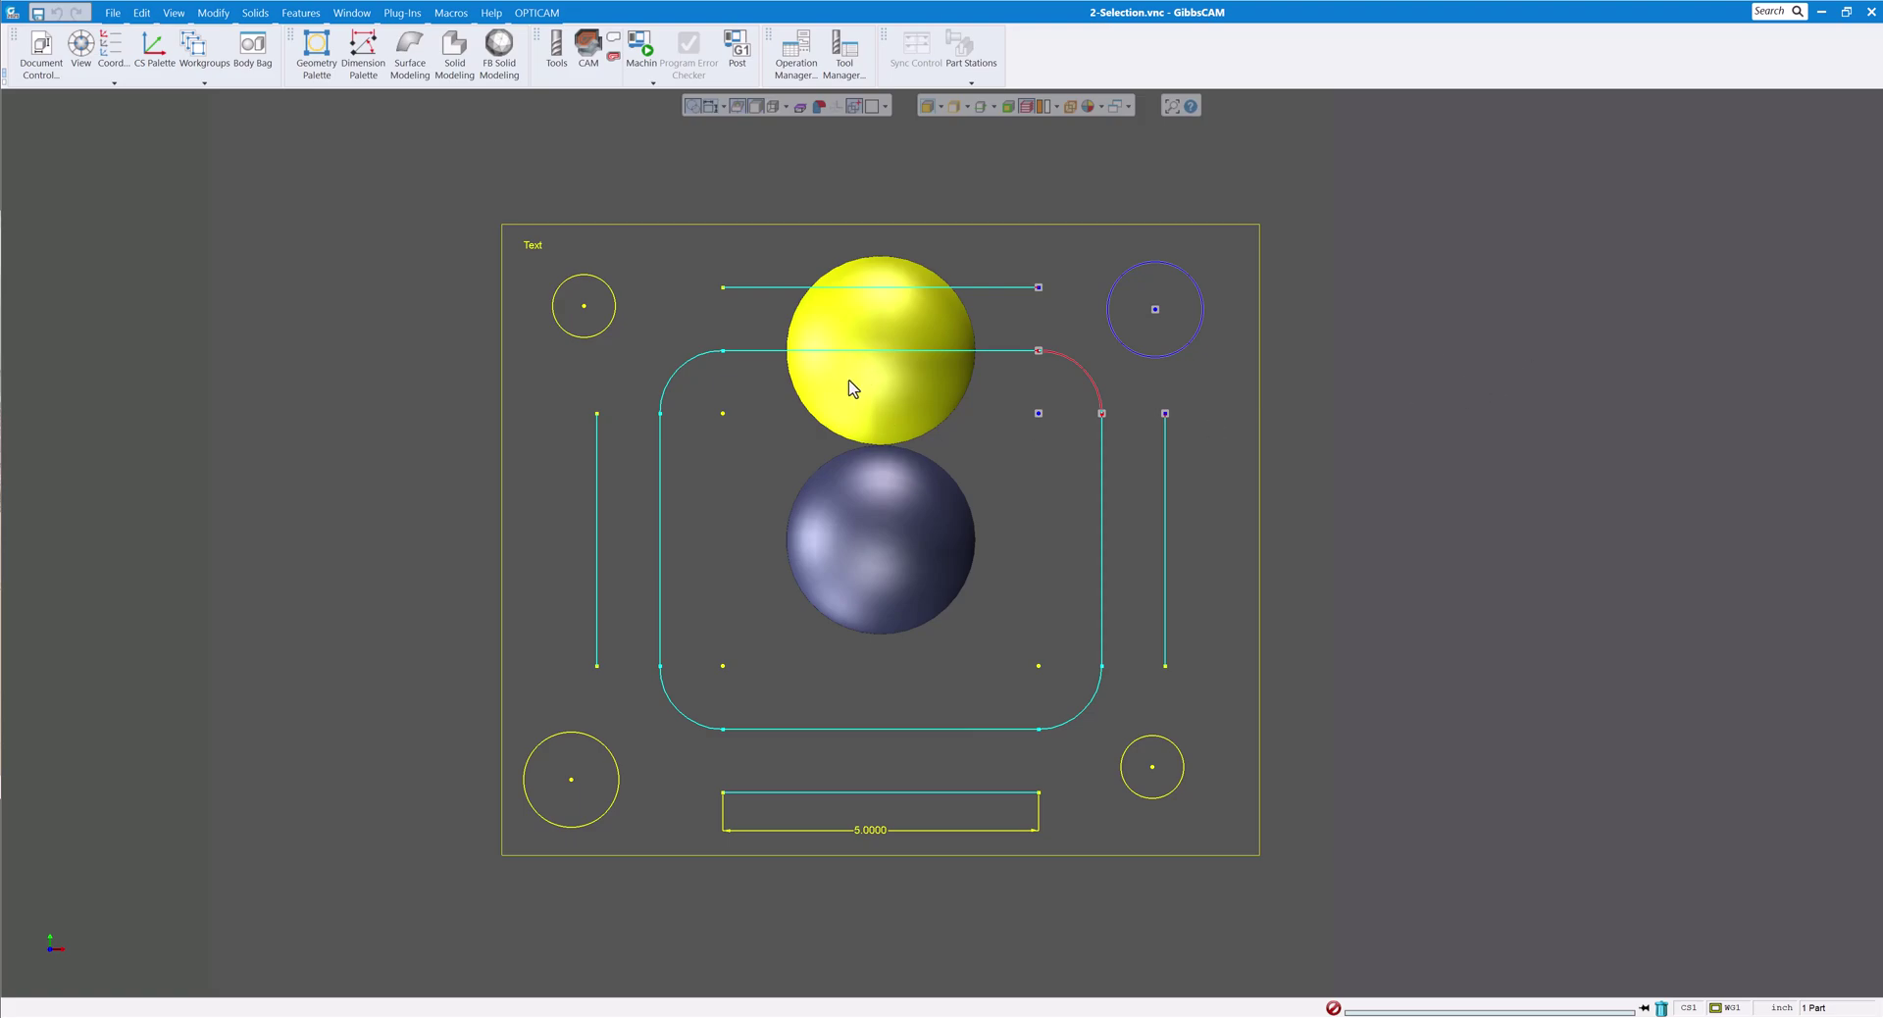
left_click(1392, 221)
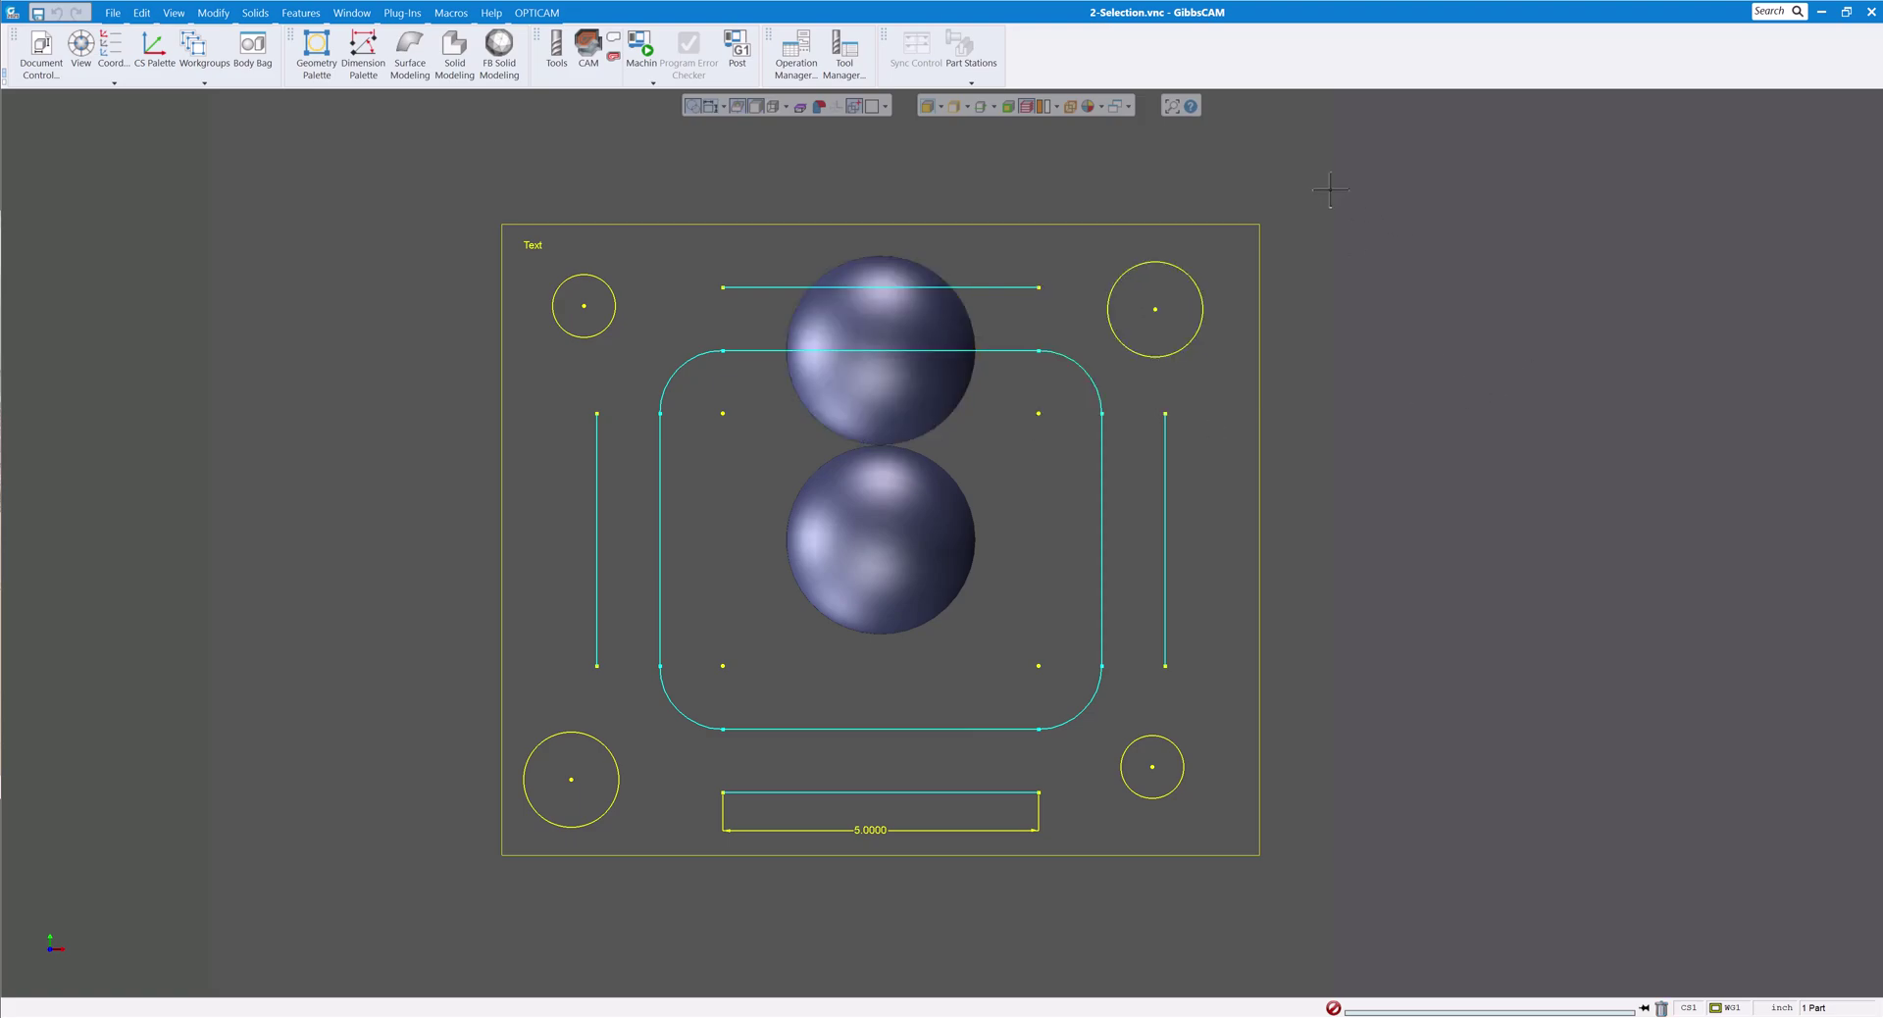
left_click_drag(1327, 189, 753, 432)
left_click(1344, 207)
left_click_drag(1317, 172, 772, 481)
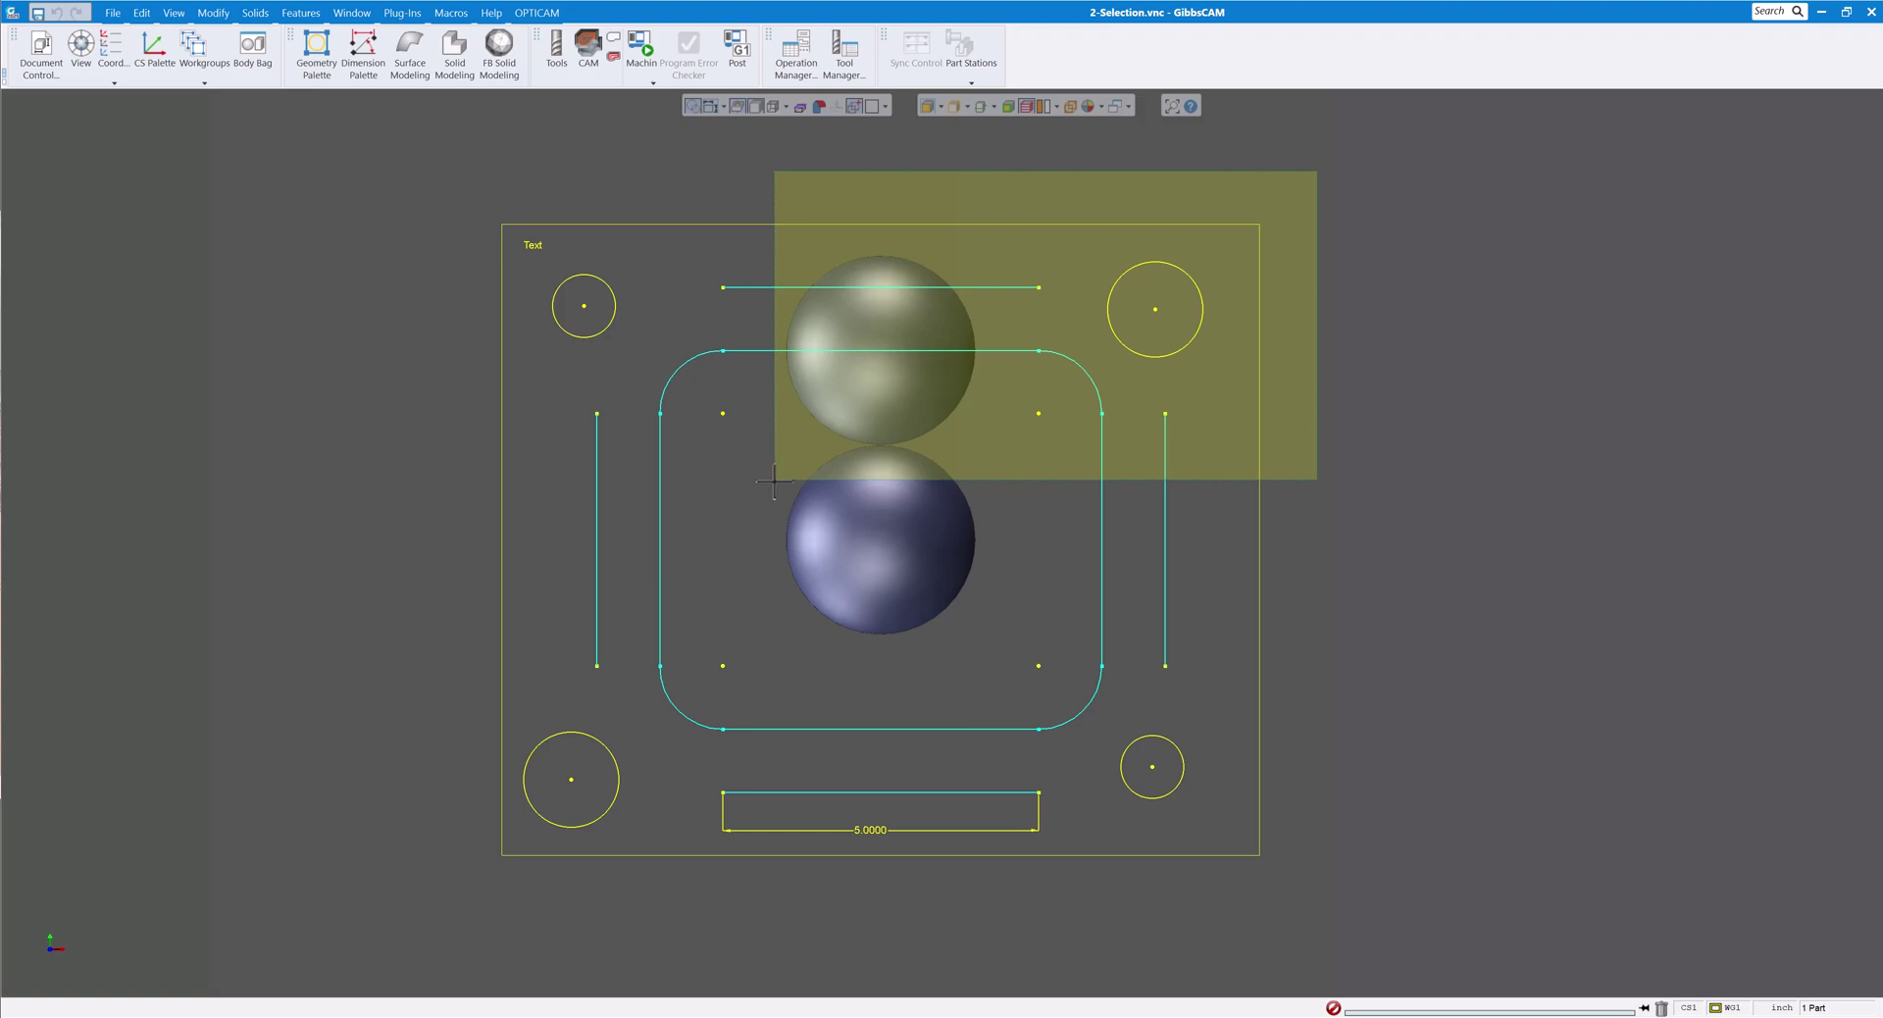
left_click_drag(774, 481, 774, 481)
left_click(1368, 313)
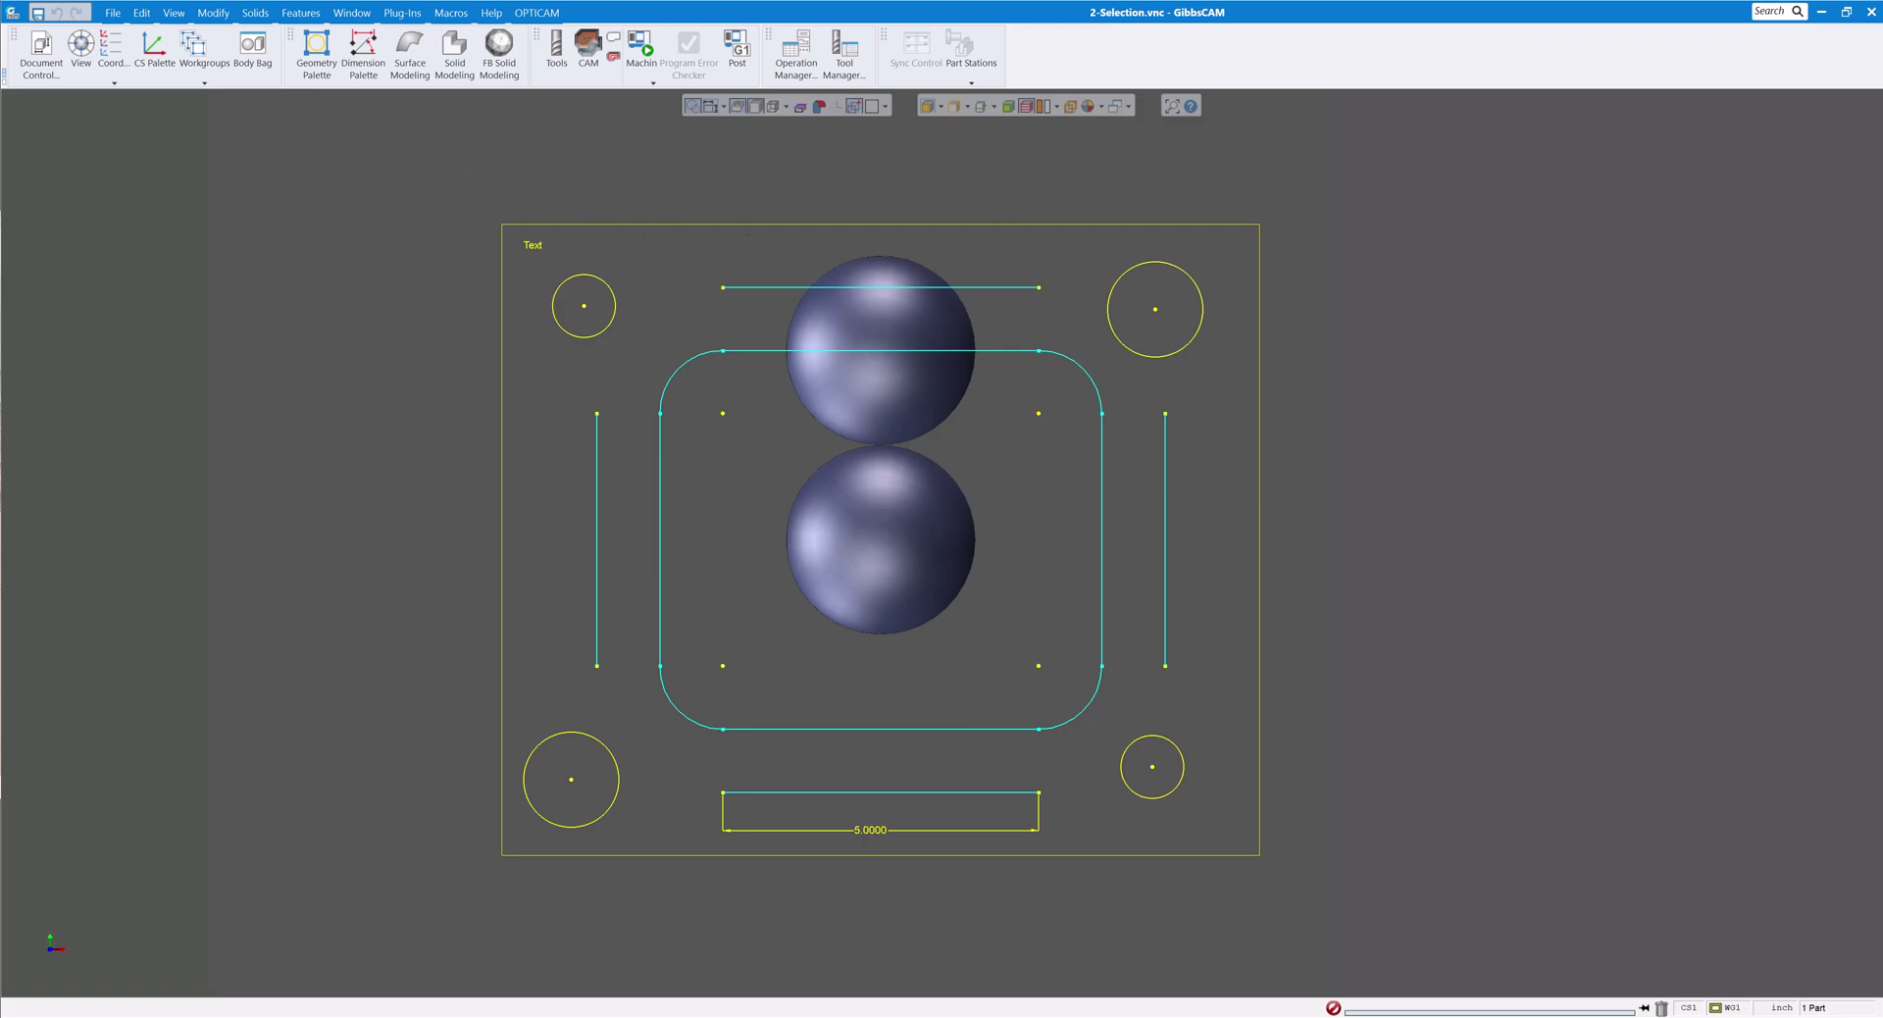
Step: Open the Selection Filter from the Edit menu and move it down and left
left_click(142, 13)
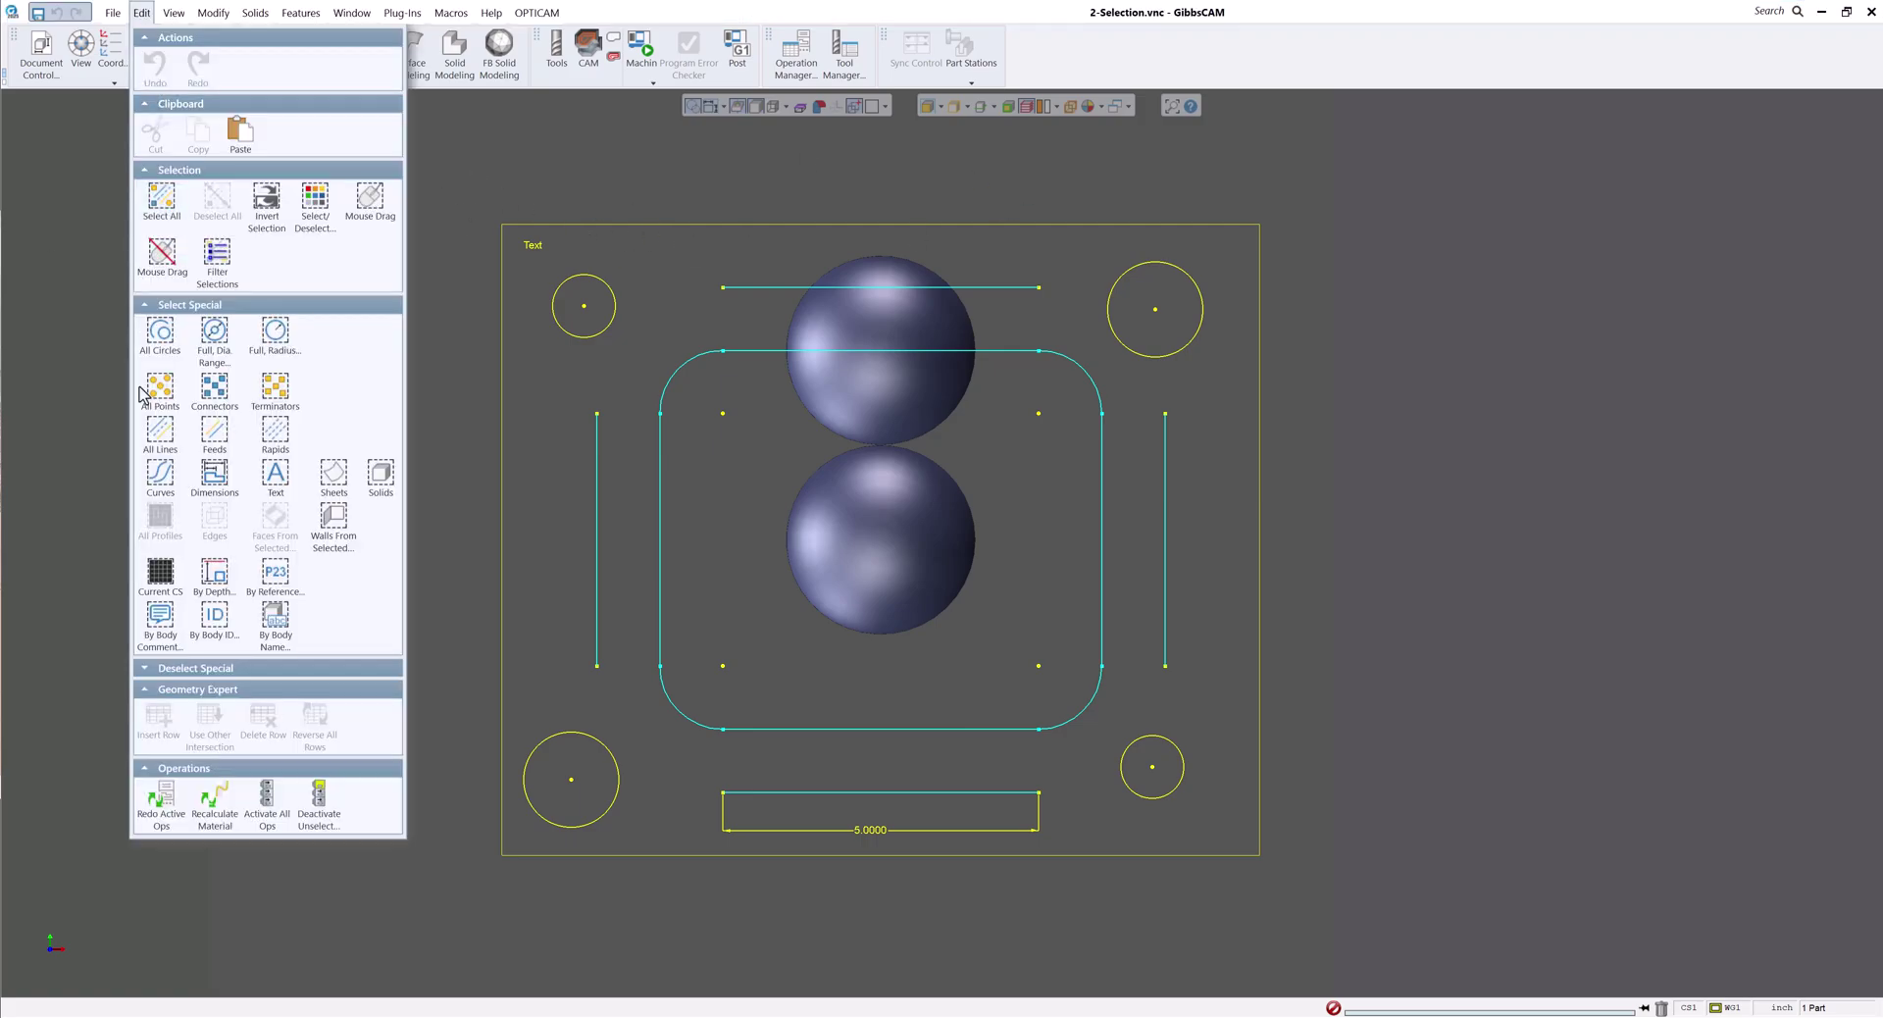
mouse_move(189, 674)
left_click(217, 260)
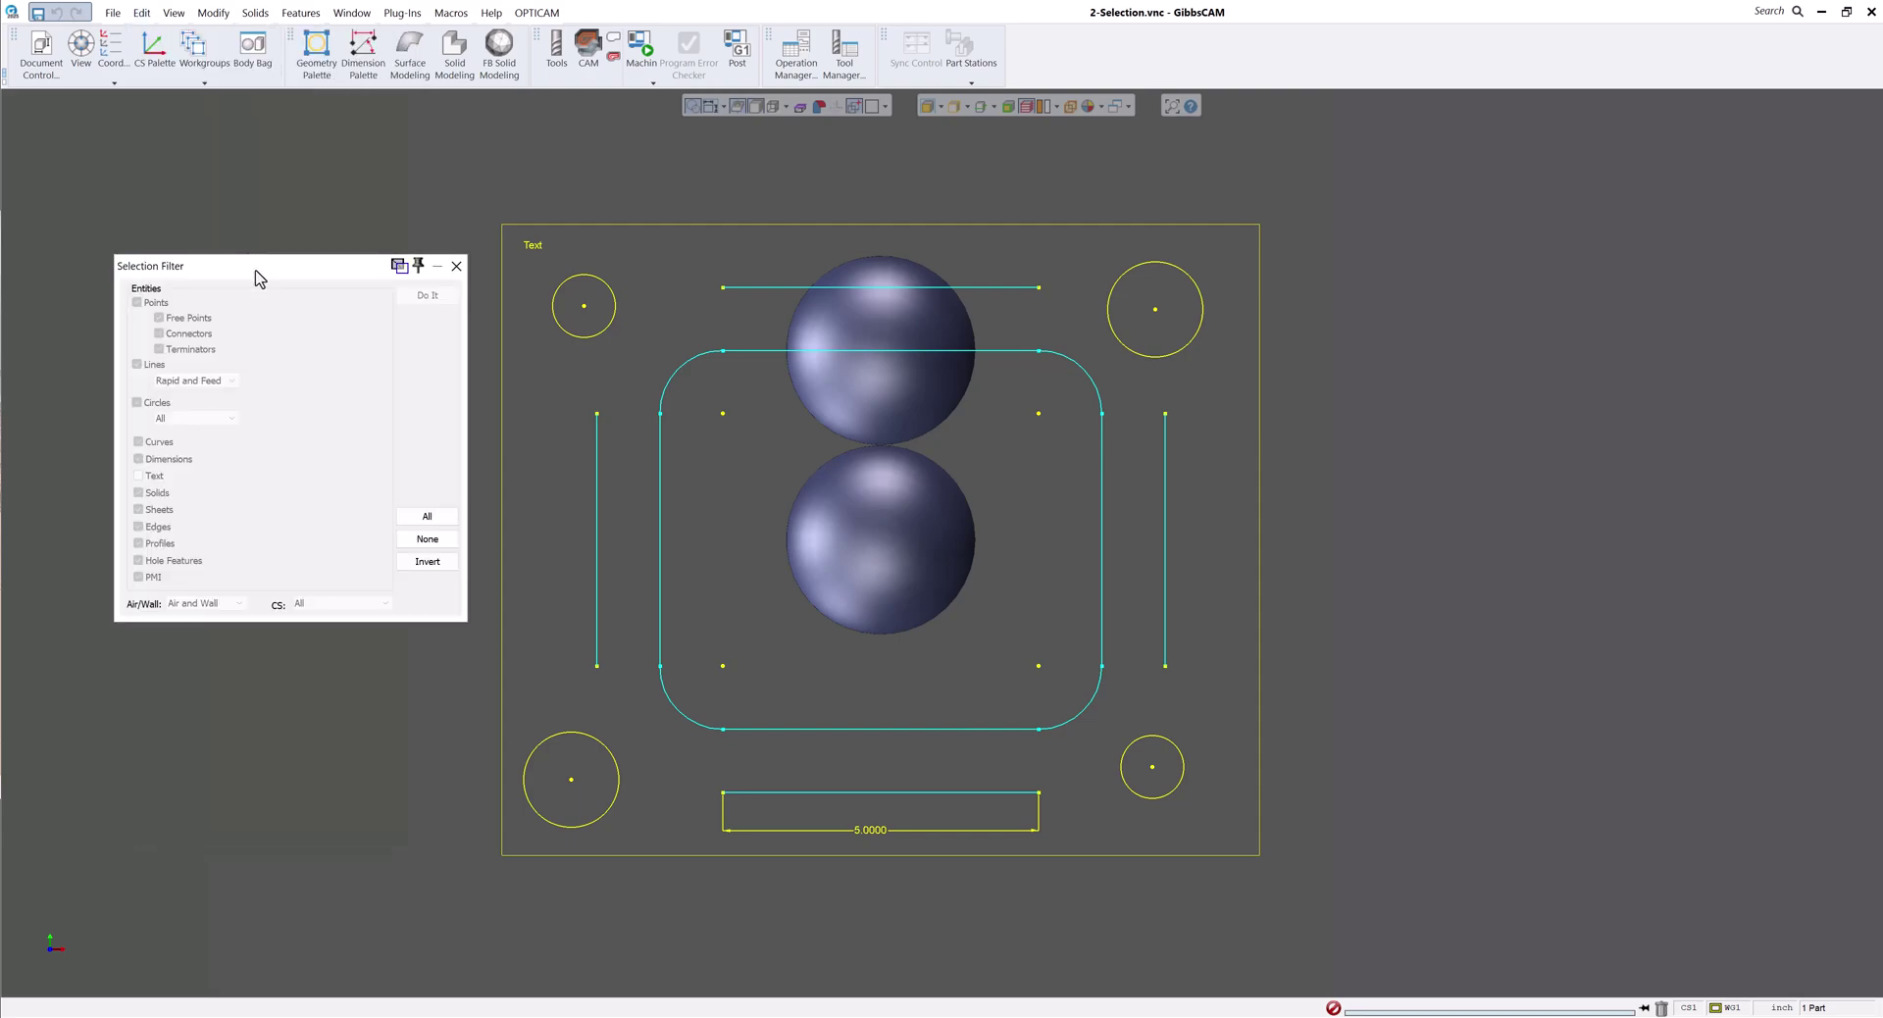
left_click_drag(257, 265, 197, 338)
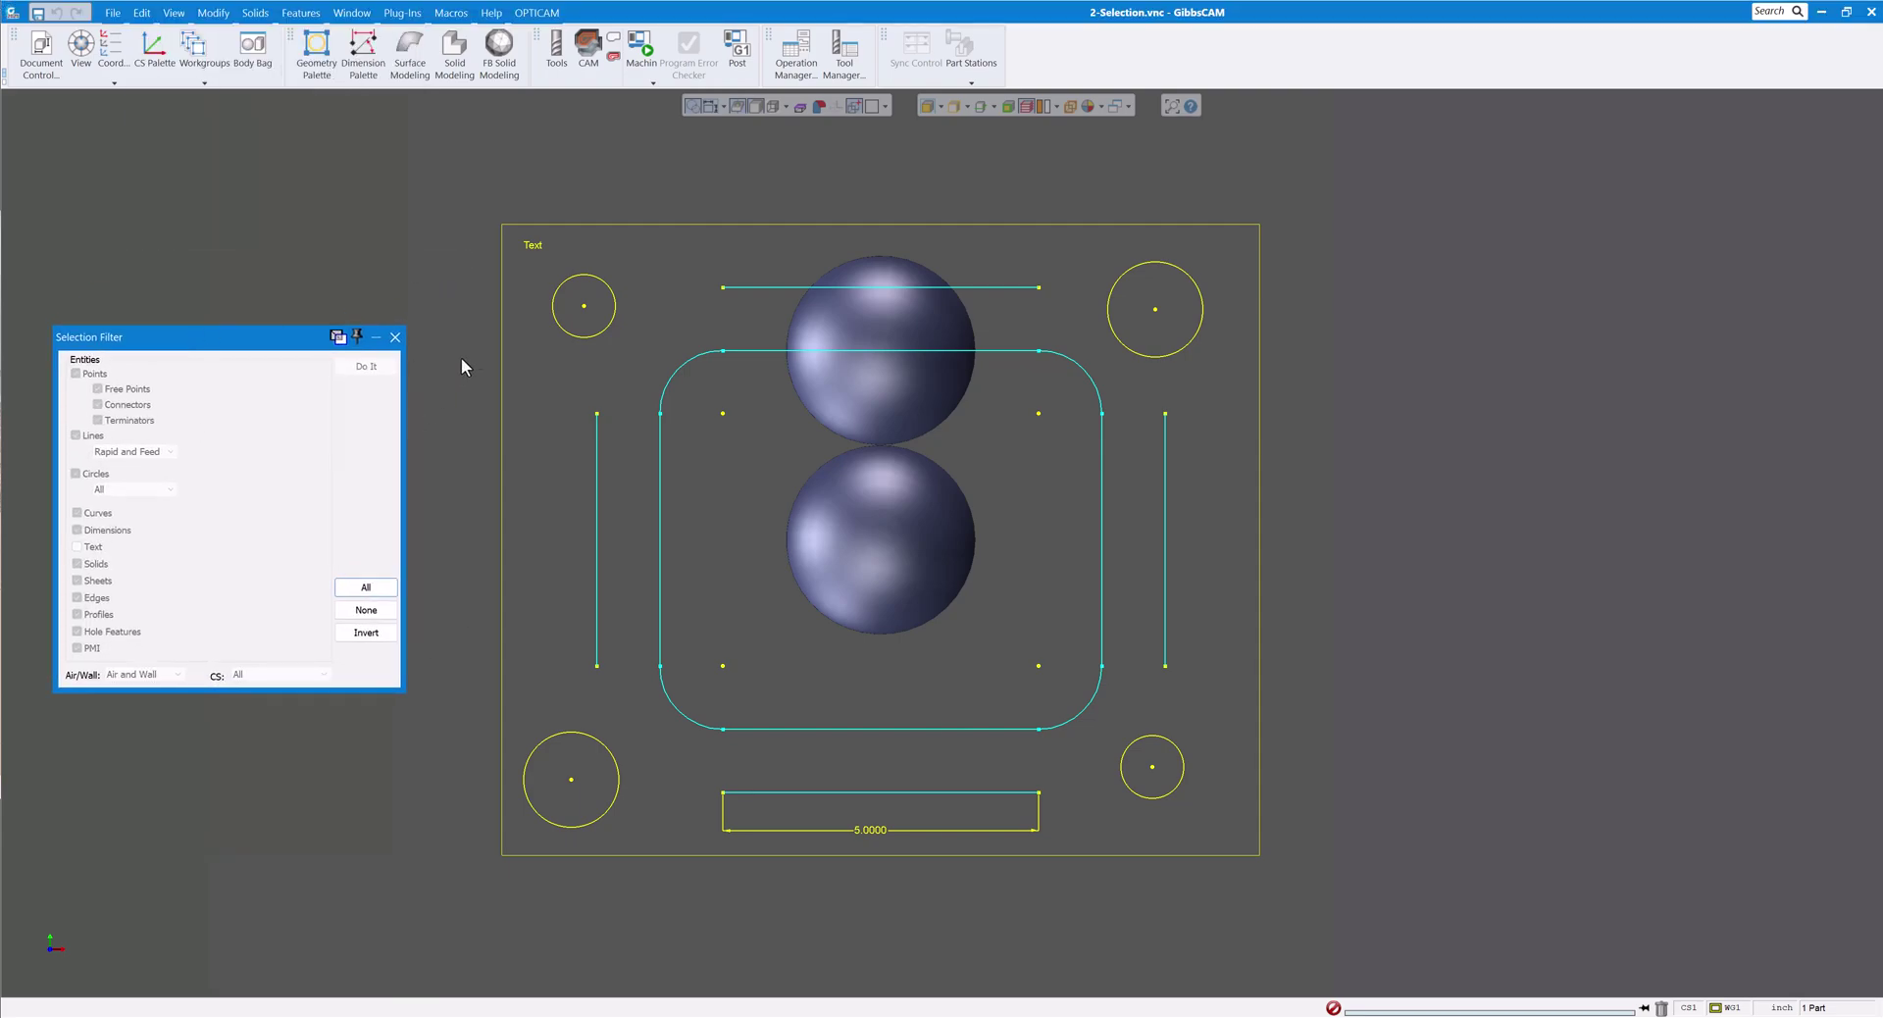
Step: Window-select the upper part, uncheck Solids and apply Do It, then clear the selection
left_click_drag(452, 178, 966, 514)
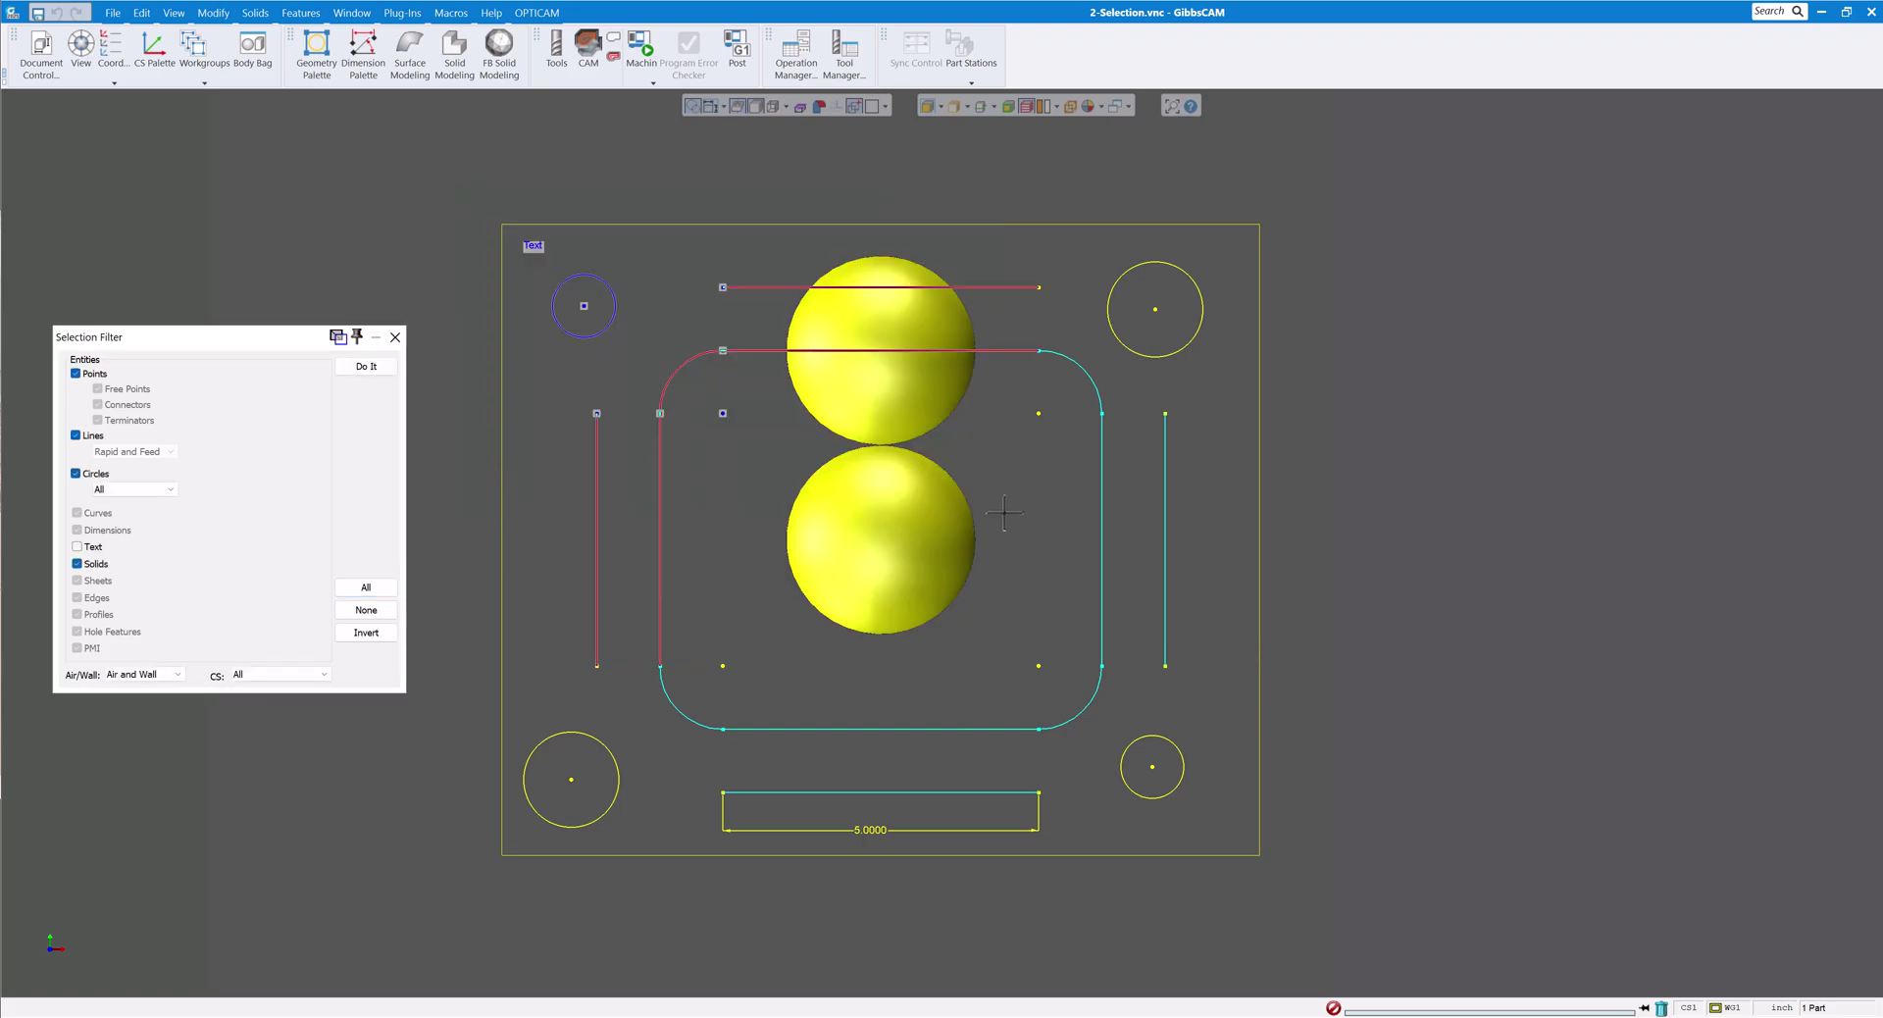
left_click(76, 564)
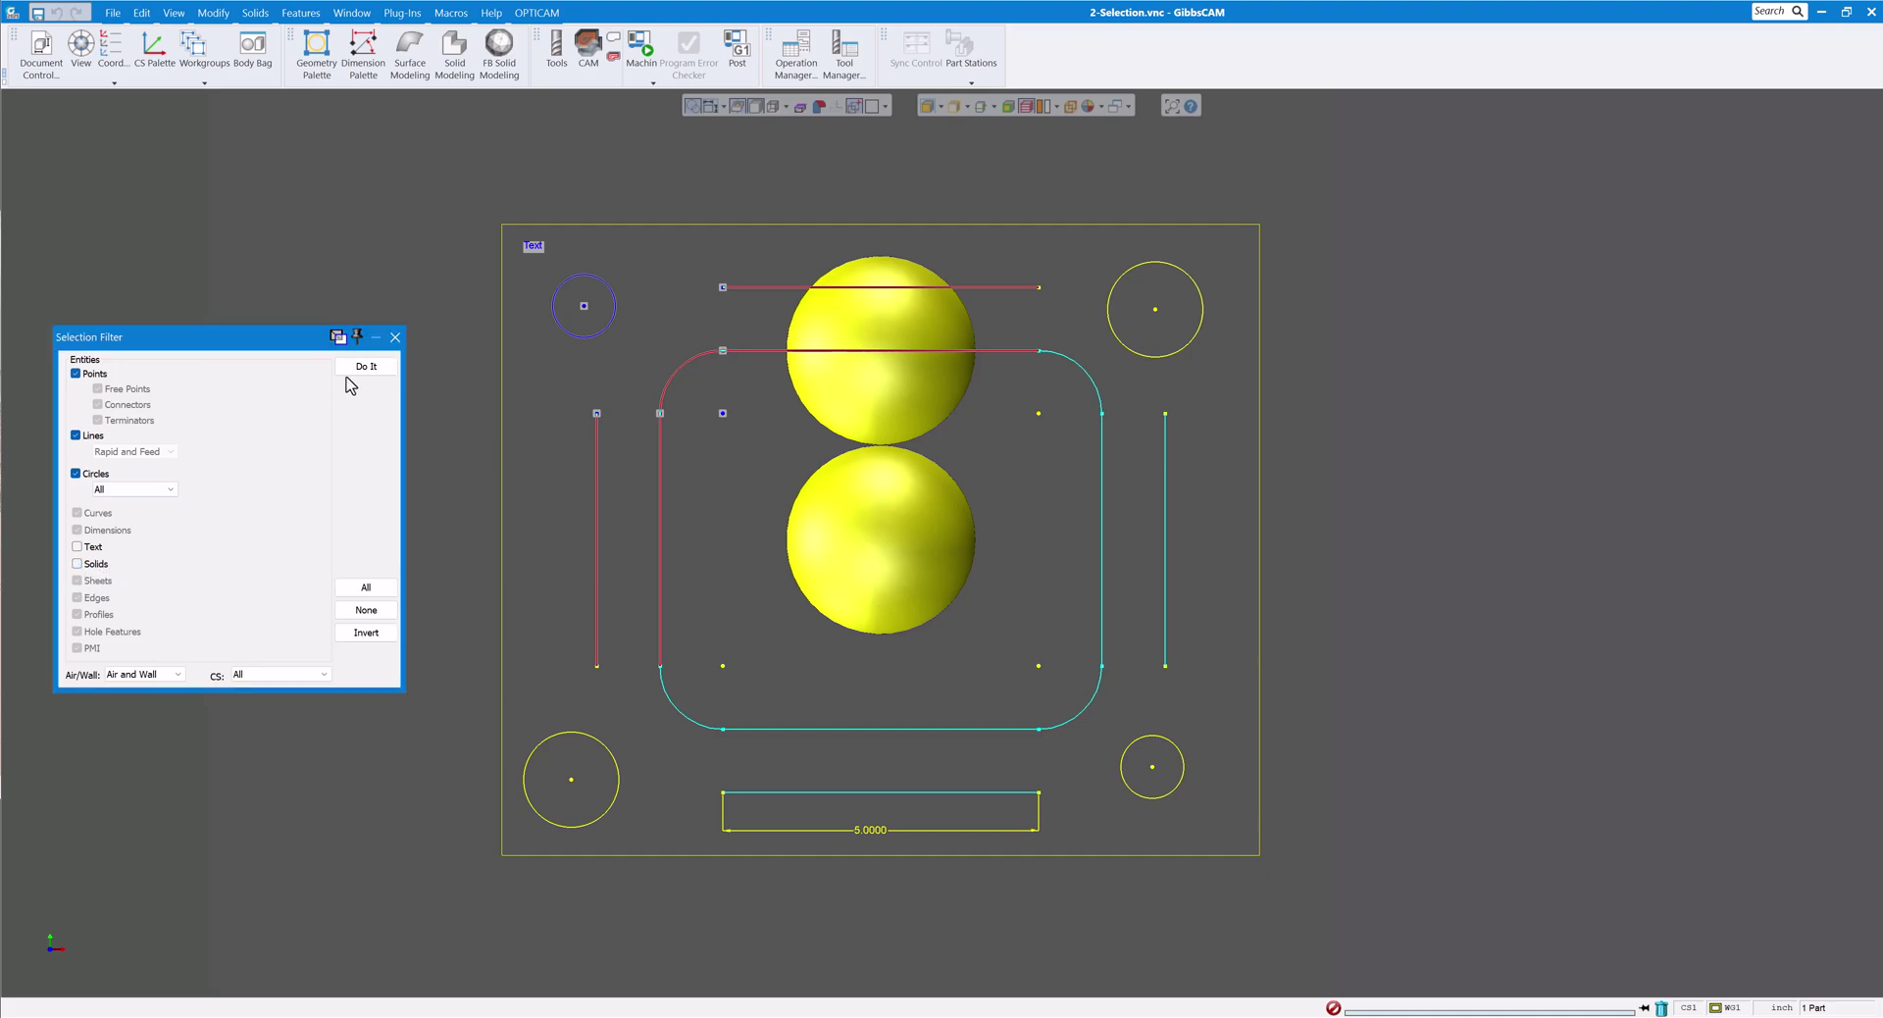
left_click(366, 366)
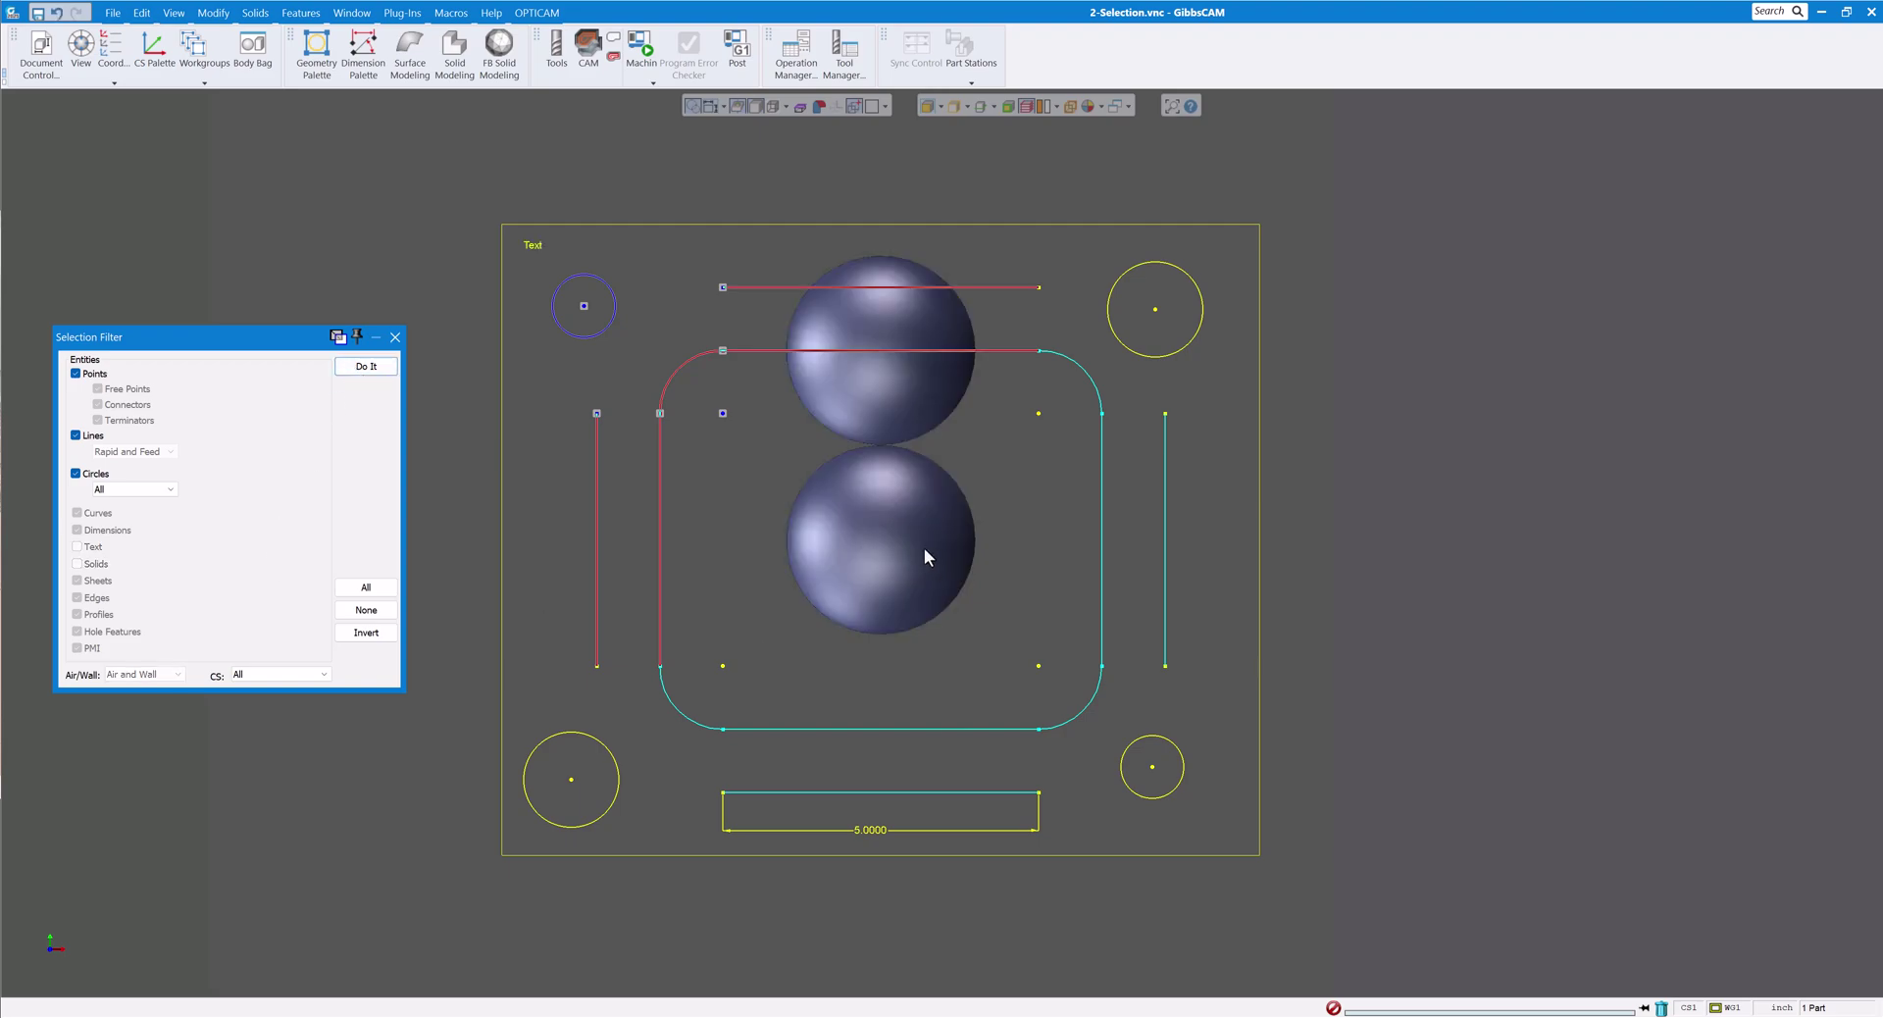
left_click(481, 203)
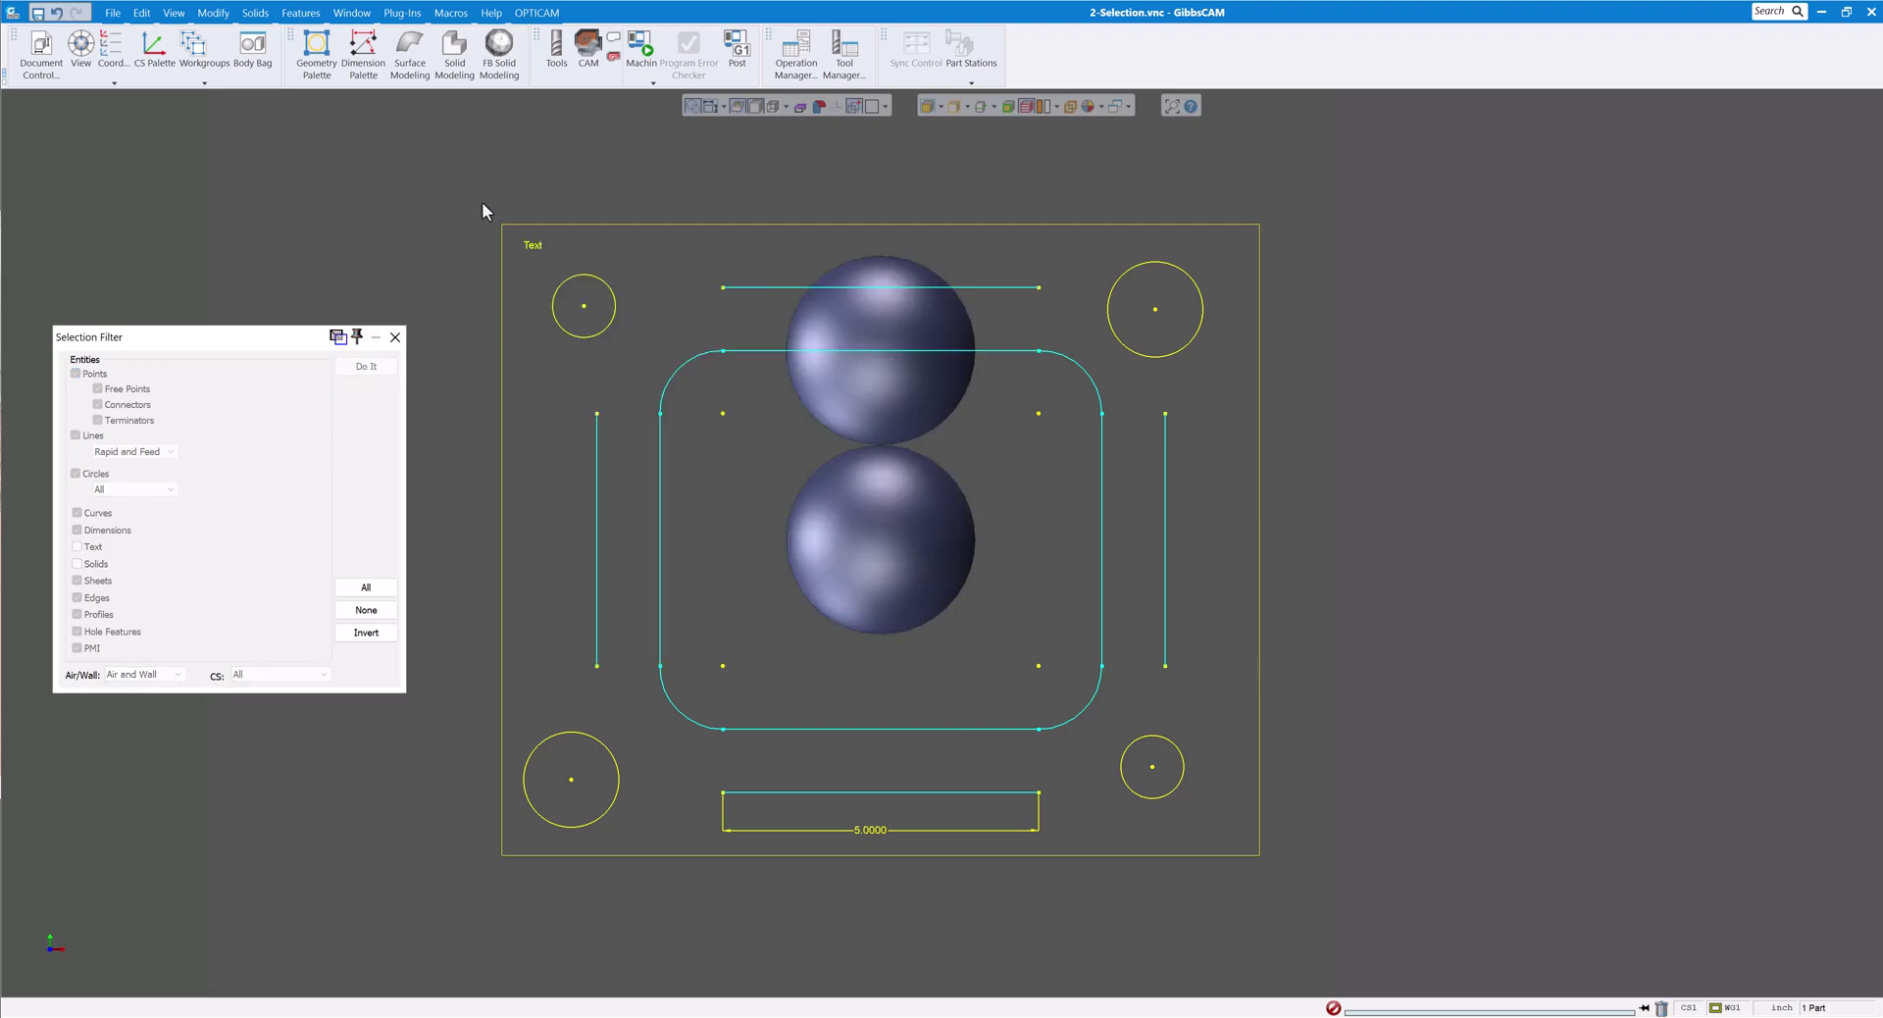
left_click_drag(481, 203, 1283, 686)
left_click_drag(218, 340, 254, 253)
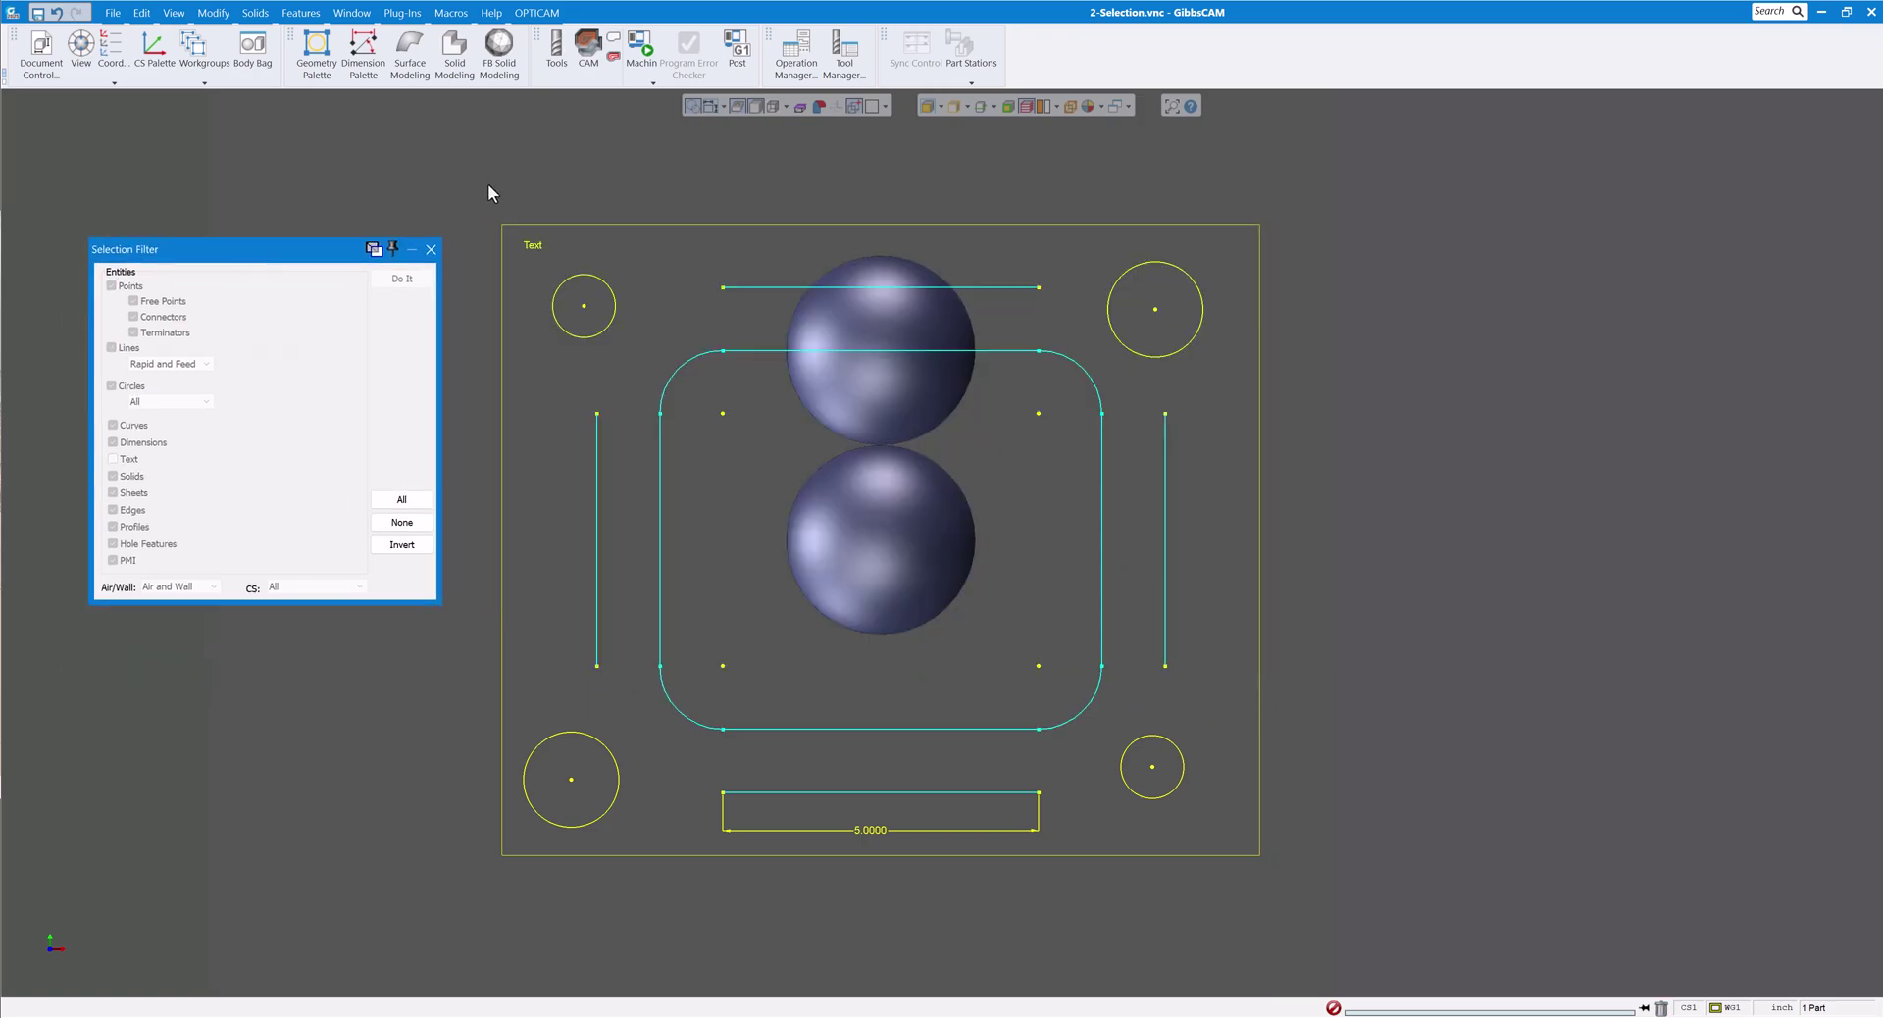
Step: Window-select the top half, then drop the two spheres and the Text label from the selection
left_click(399, 499)
left_click_drag(487, 186, 1226, 544)
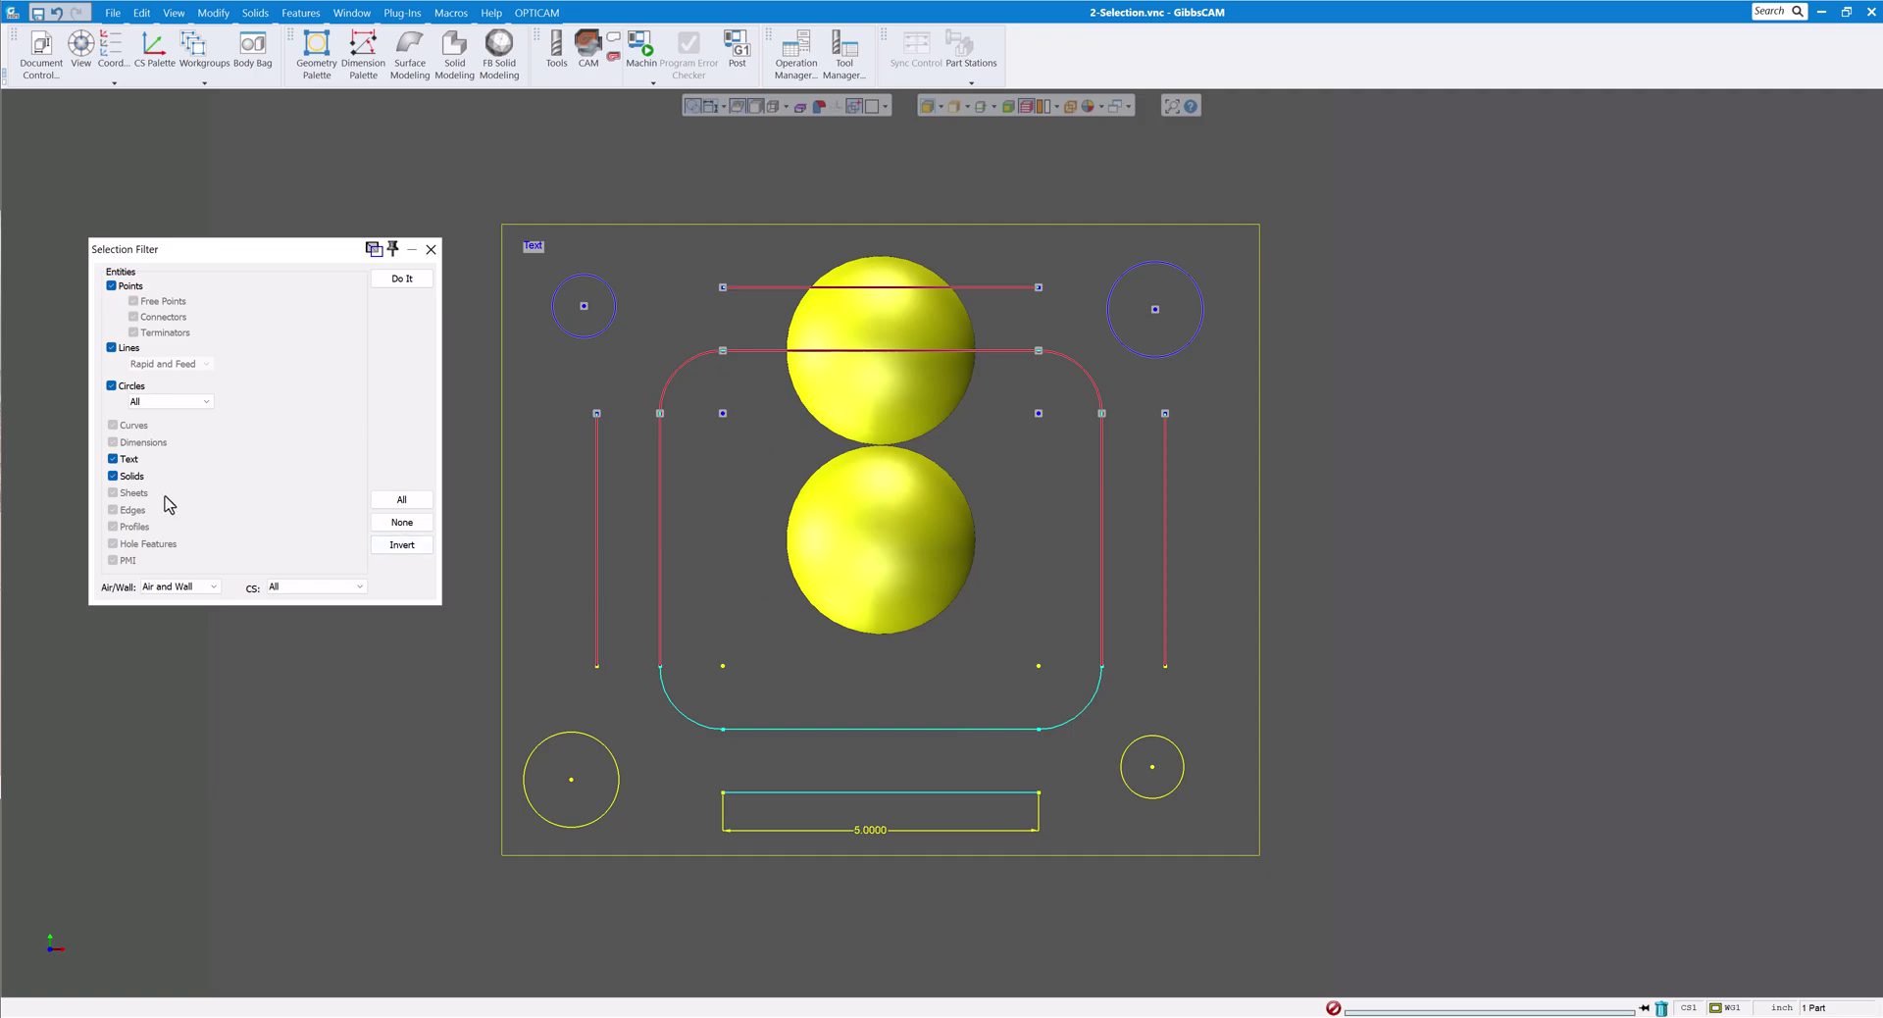
left_click(113, 476)
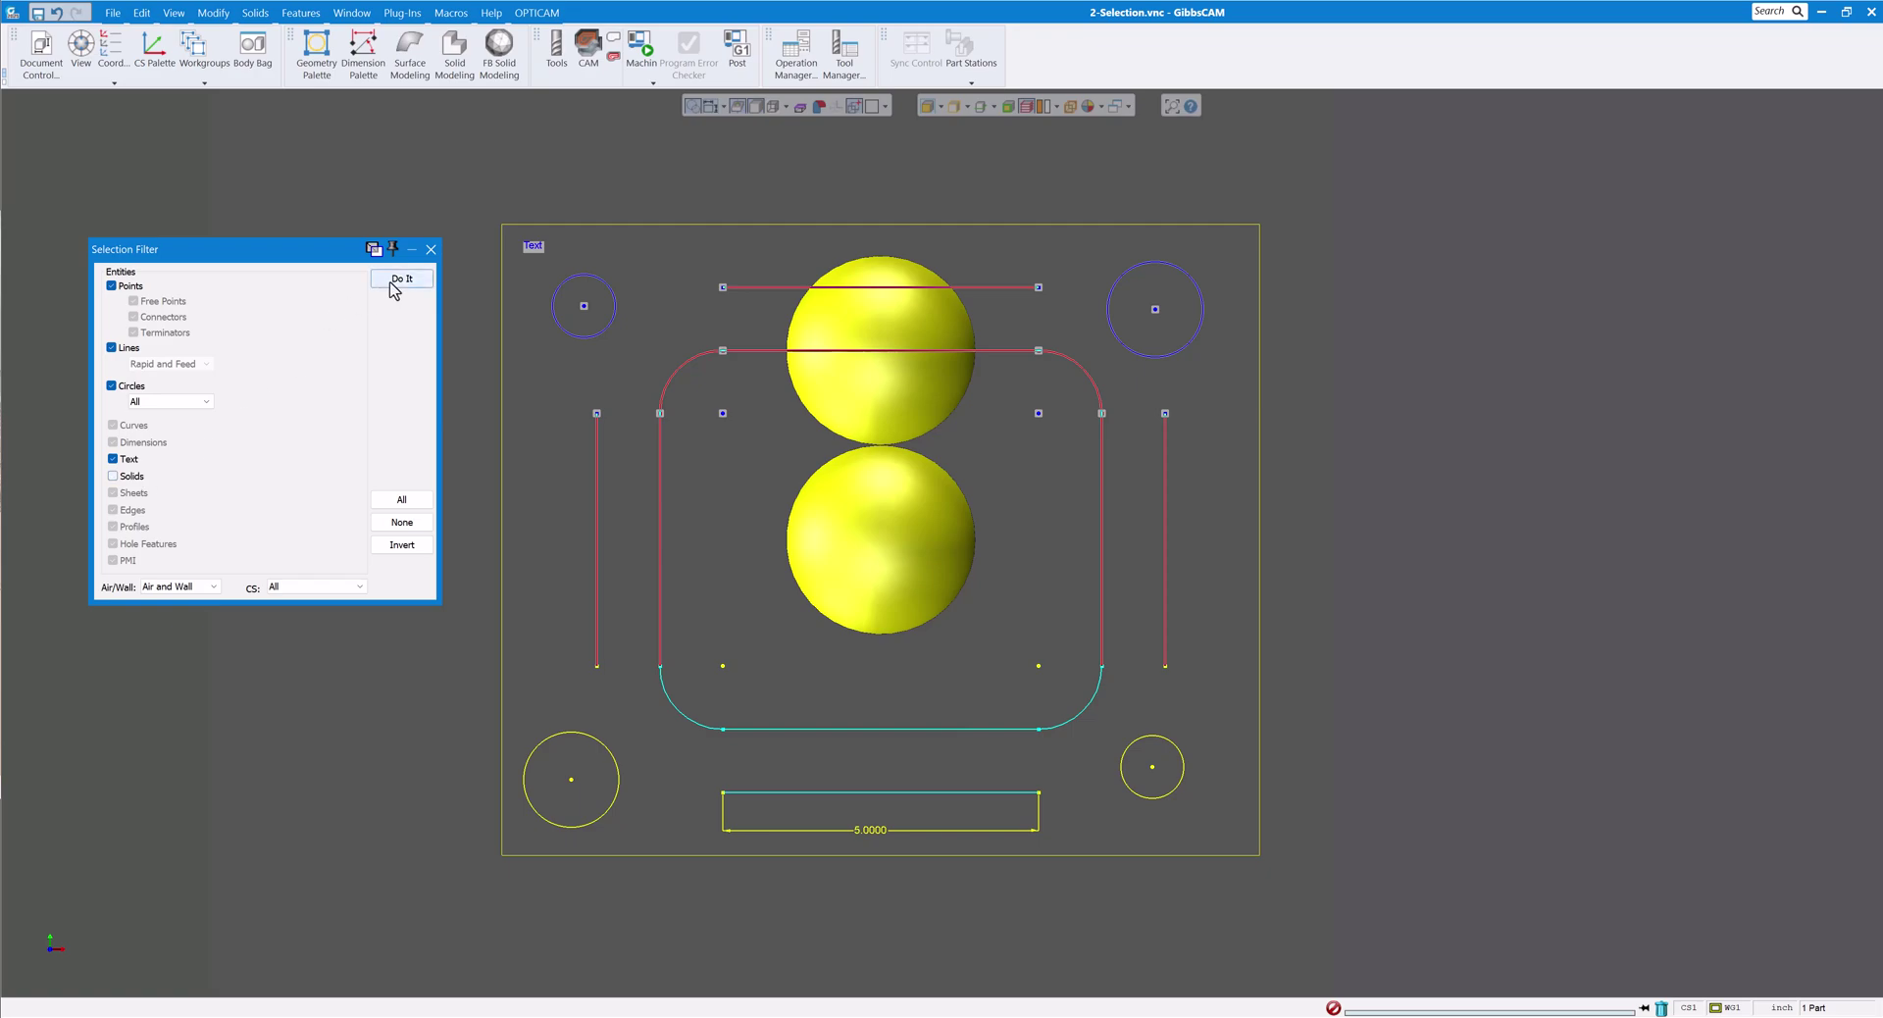
left_click(401, 279)
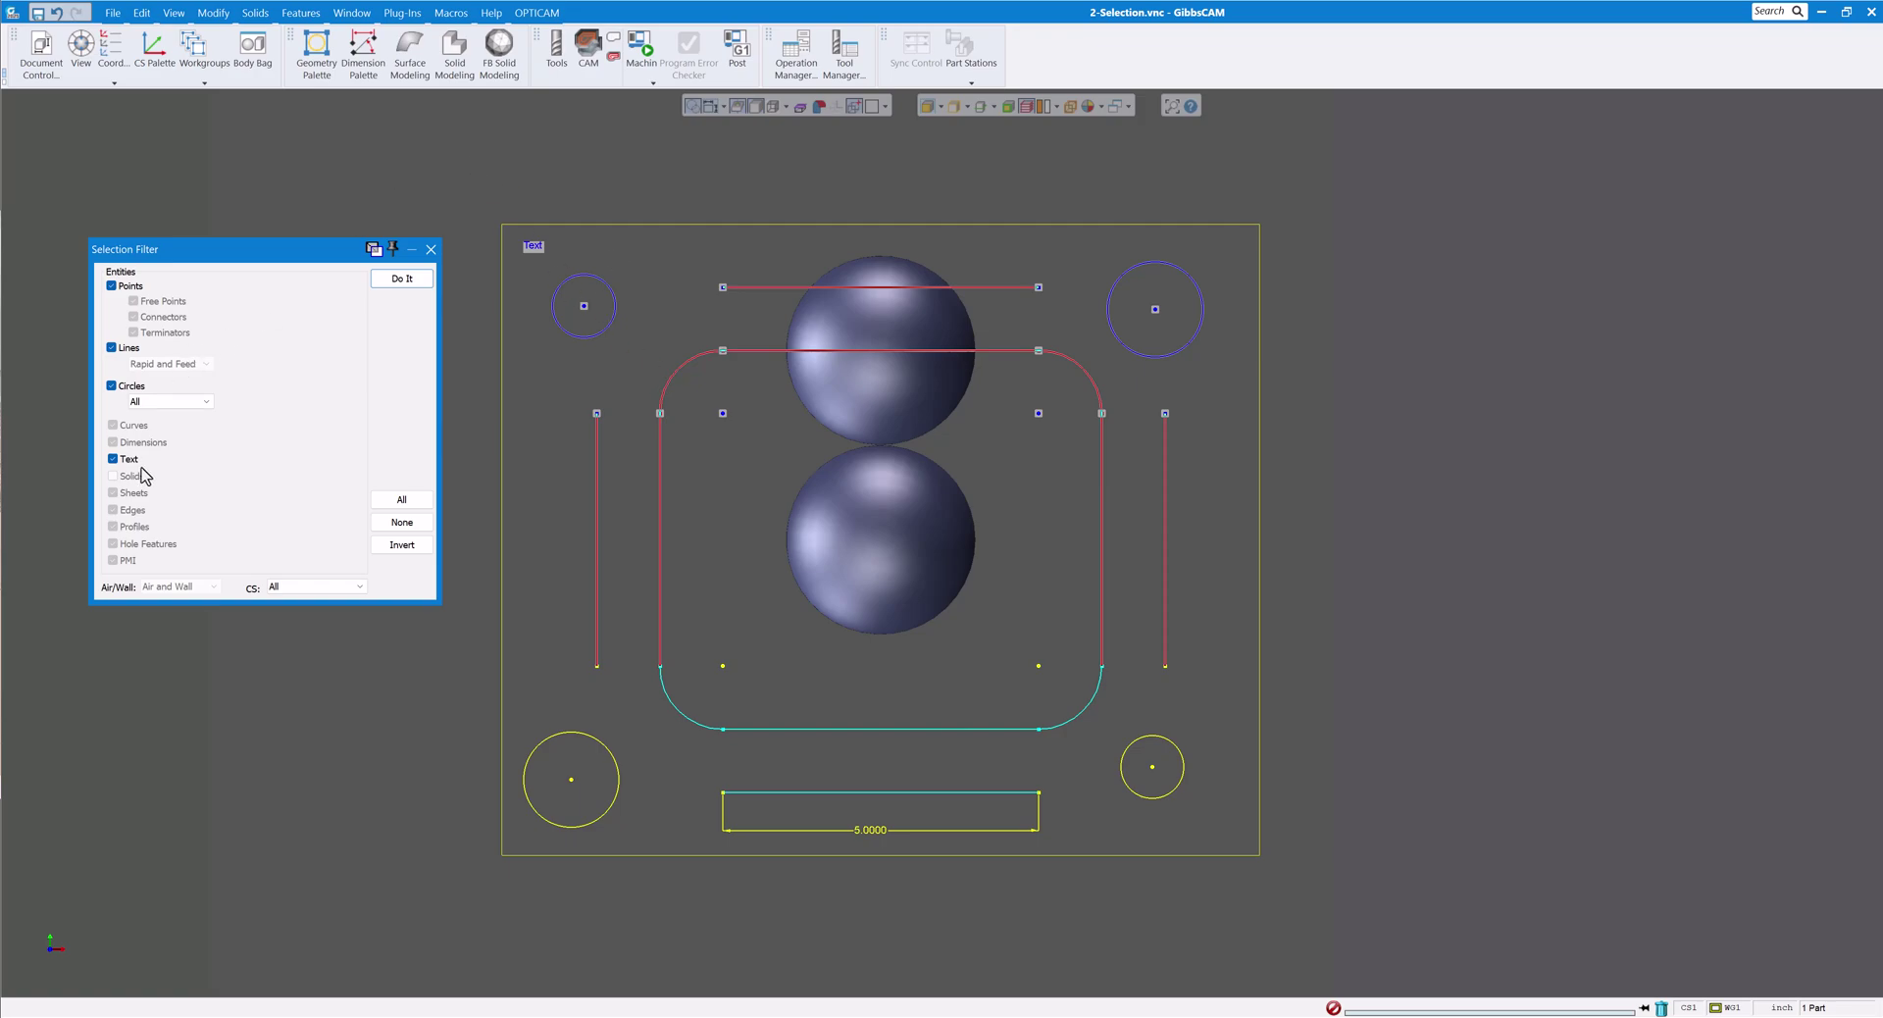
left_click(112, 459)
left_click(399, 280)
Step: Clear the selection, reset the filter to all entity types, and window-select the upper left
left_click(572, 151)
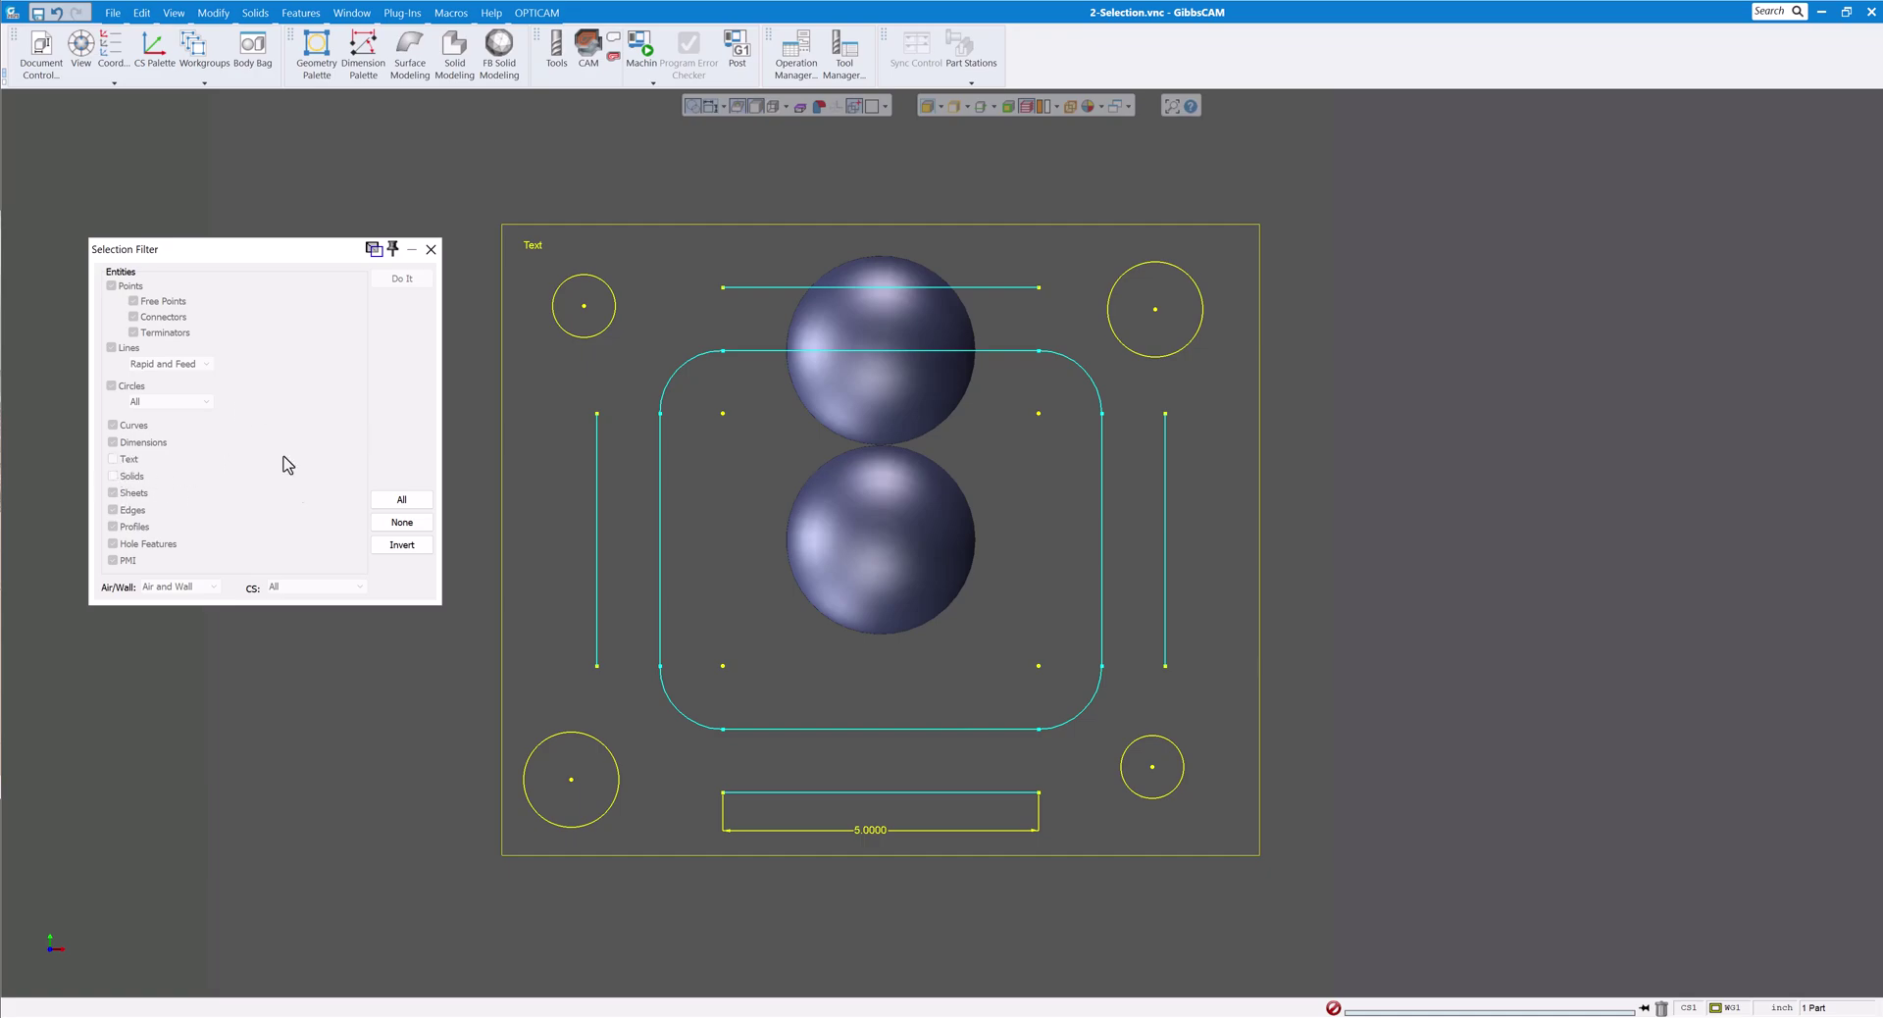
left_click(392, 504)
left_click(393, 502)
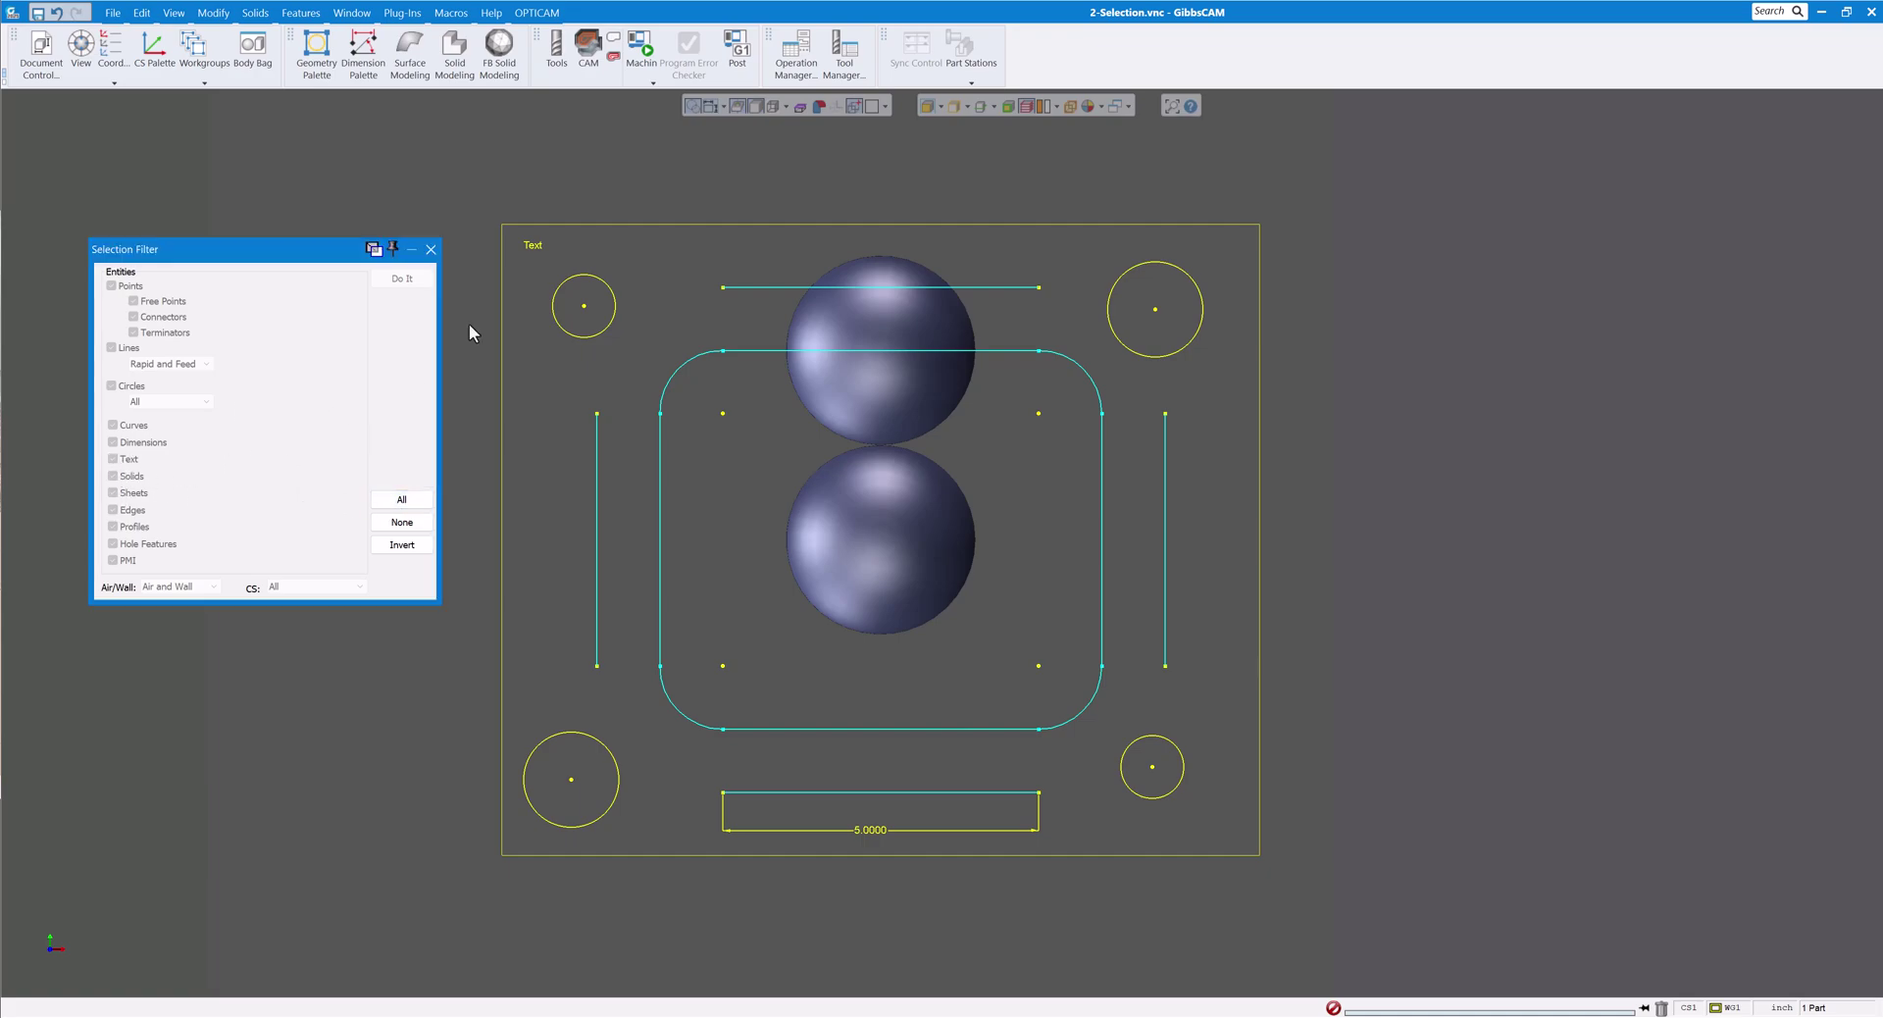
left_click_drag(493, 214, 1089, 532)
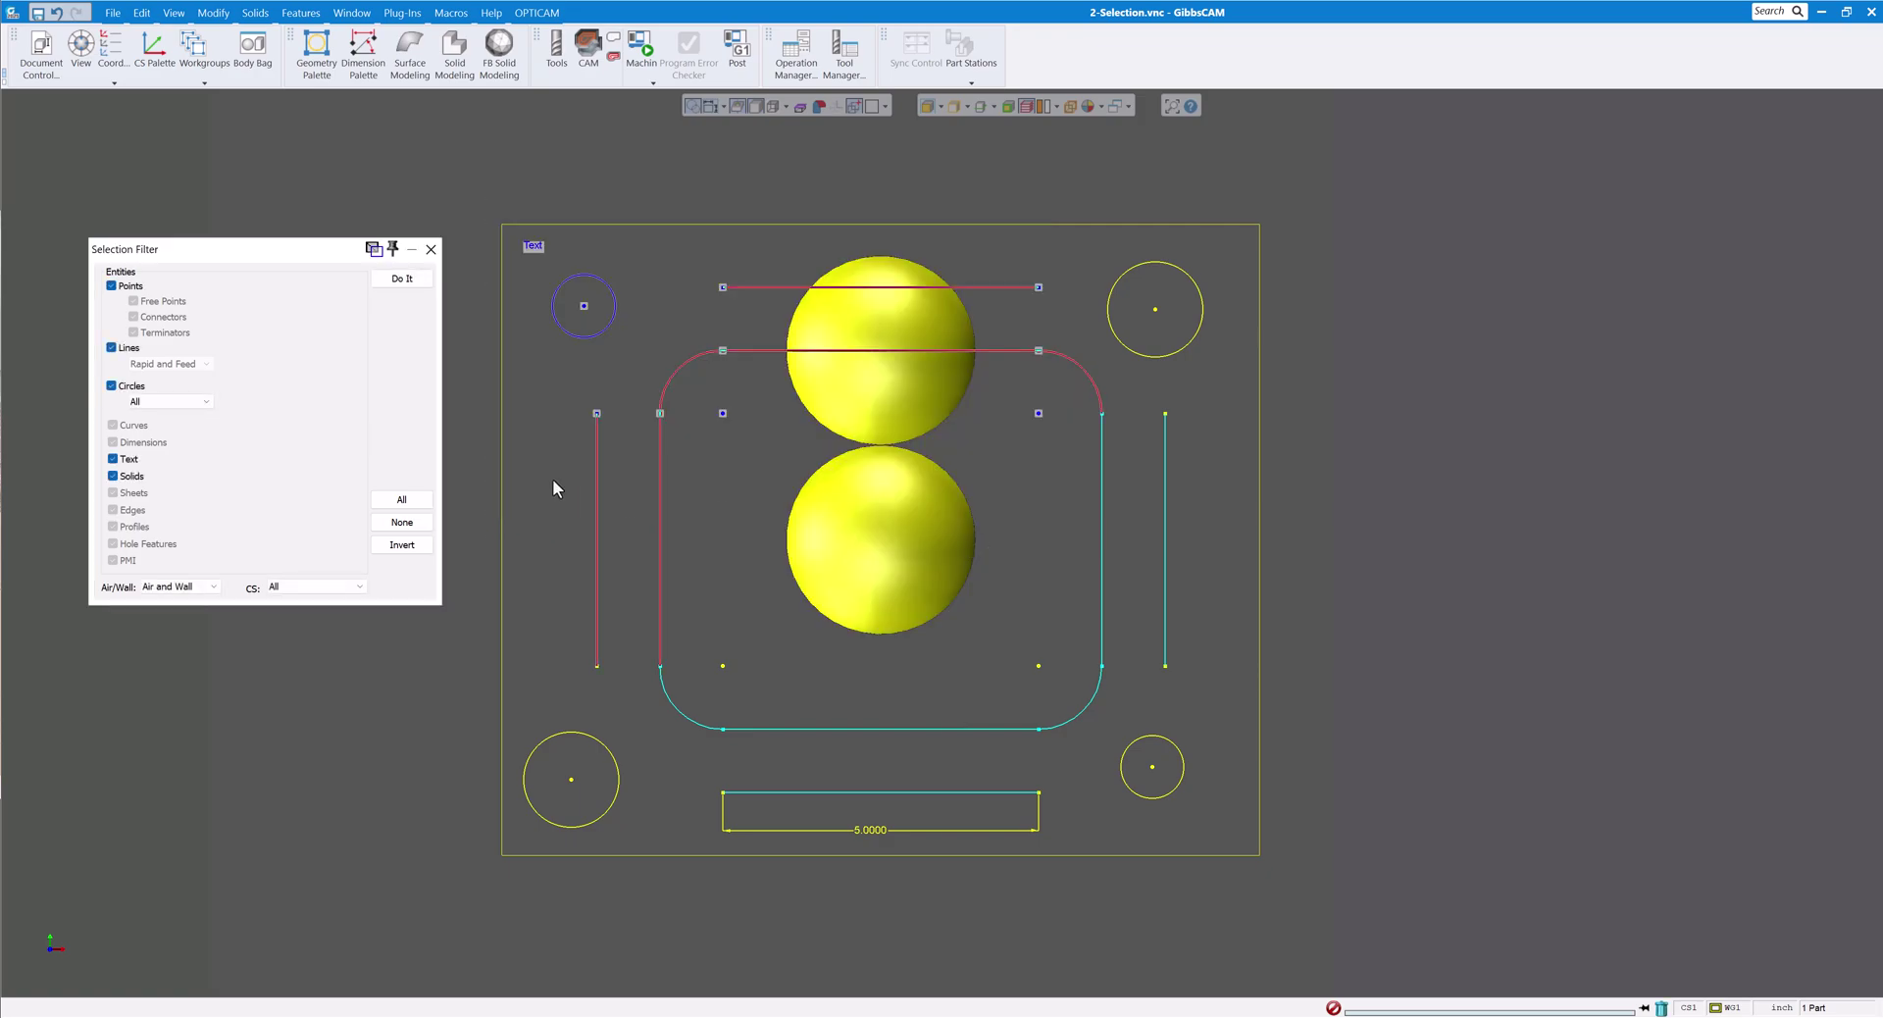
Step: Exclude Lines, then Circles, from the selection, and close the Selection Filter
left_click(111, 349)
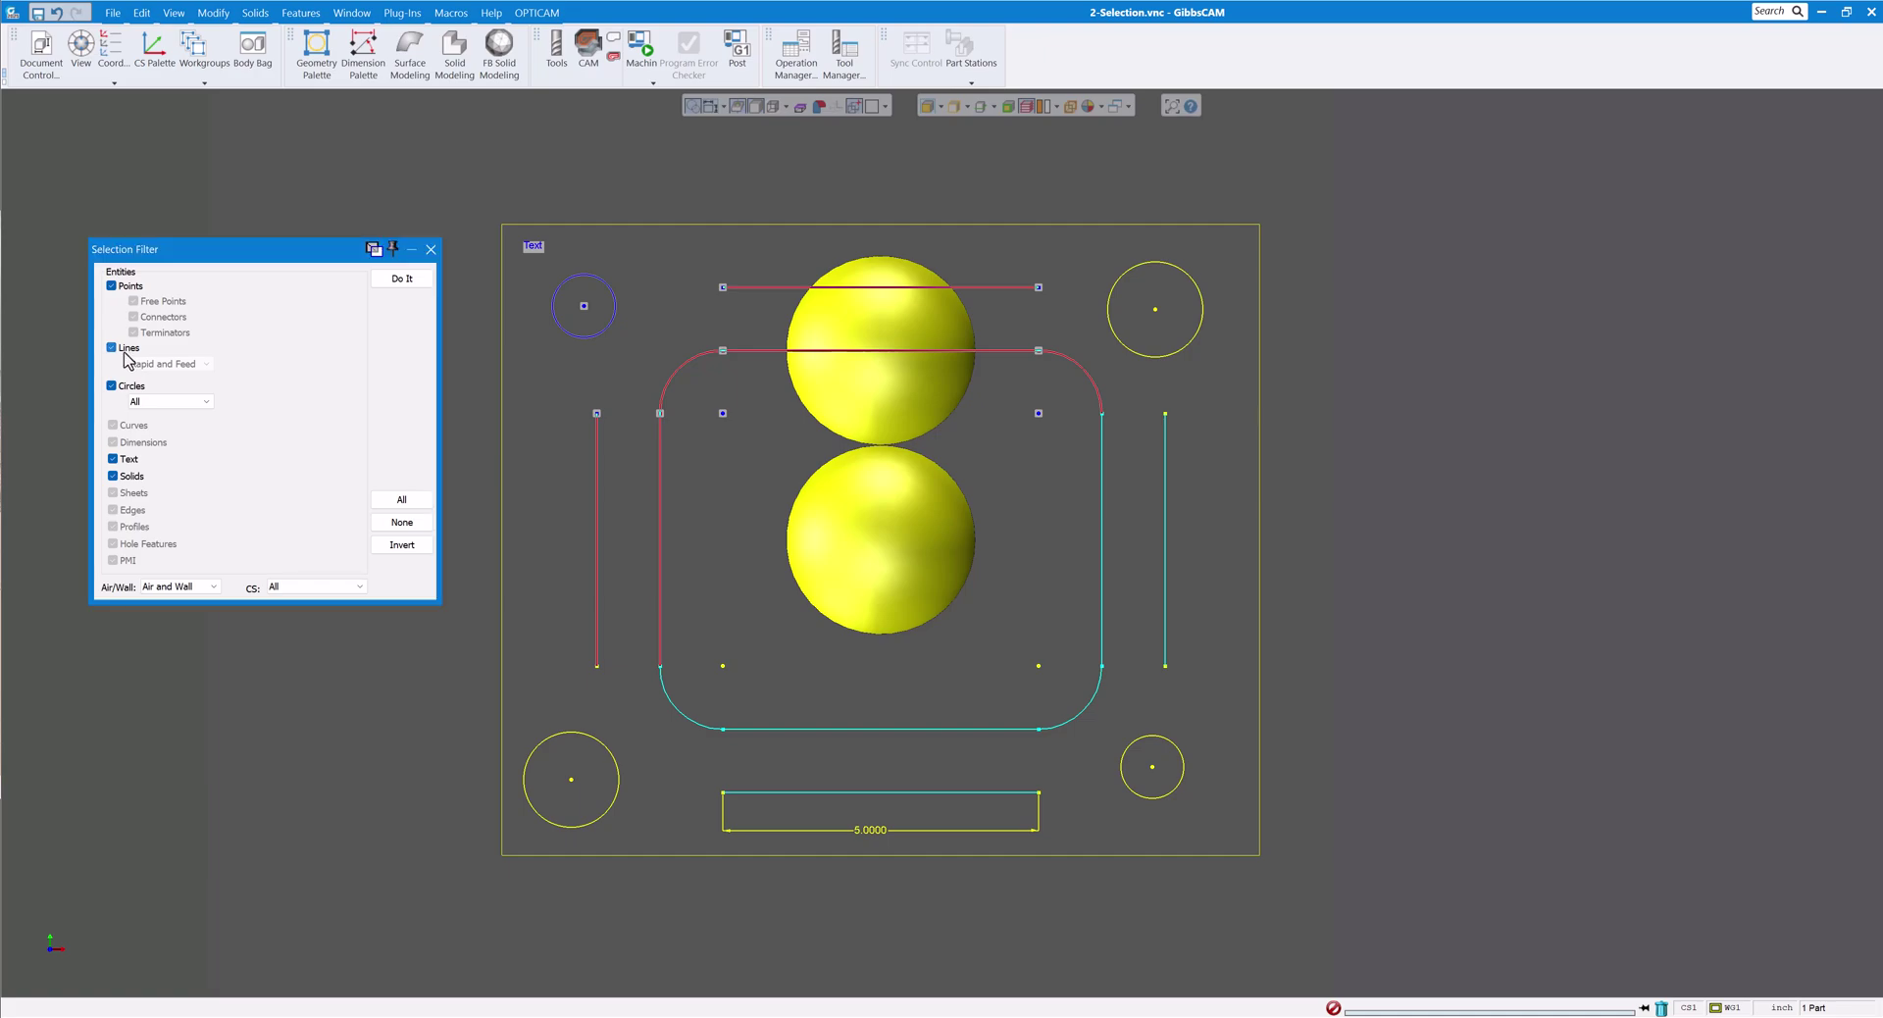
left_click(398, 282)
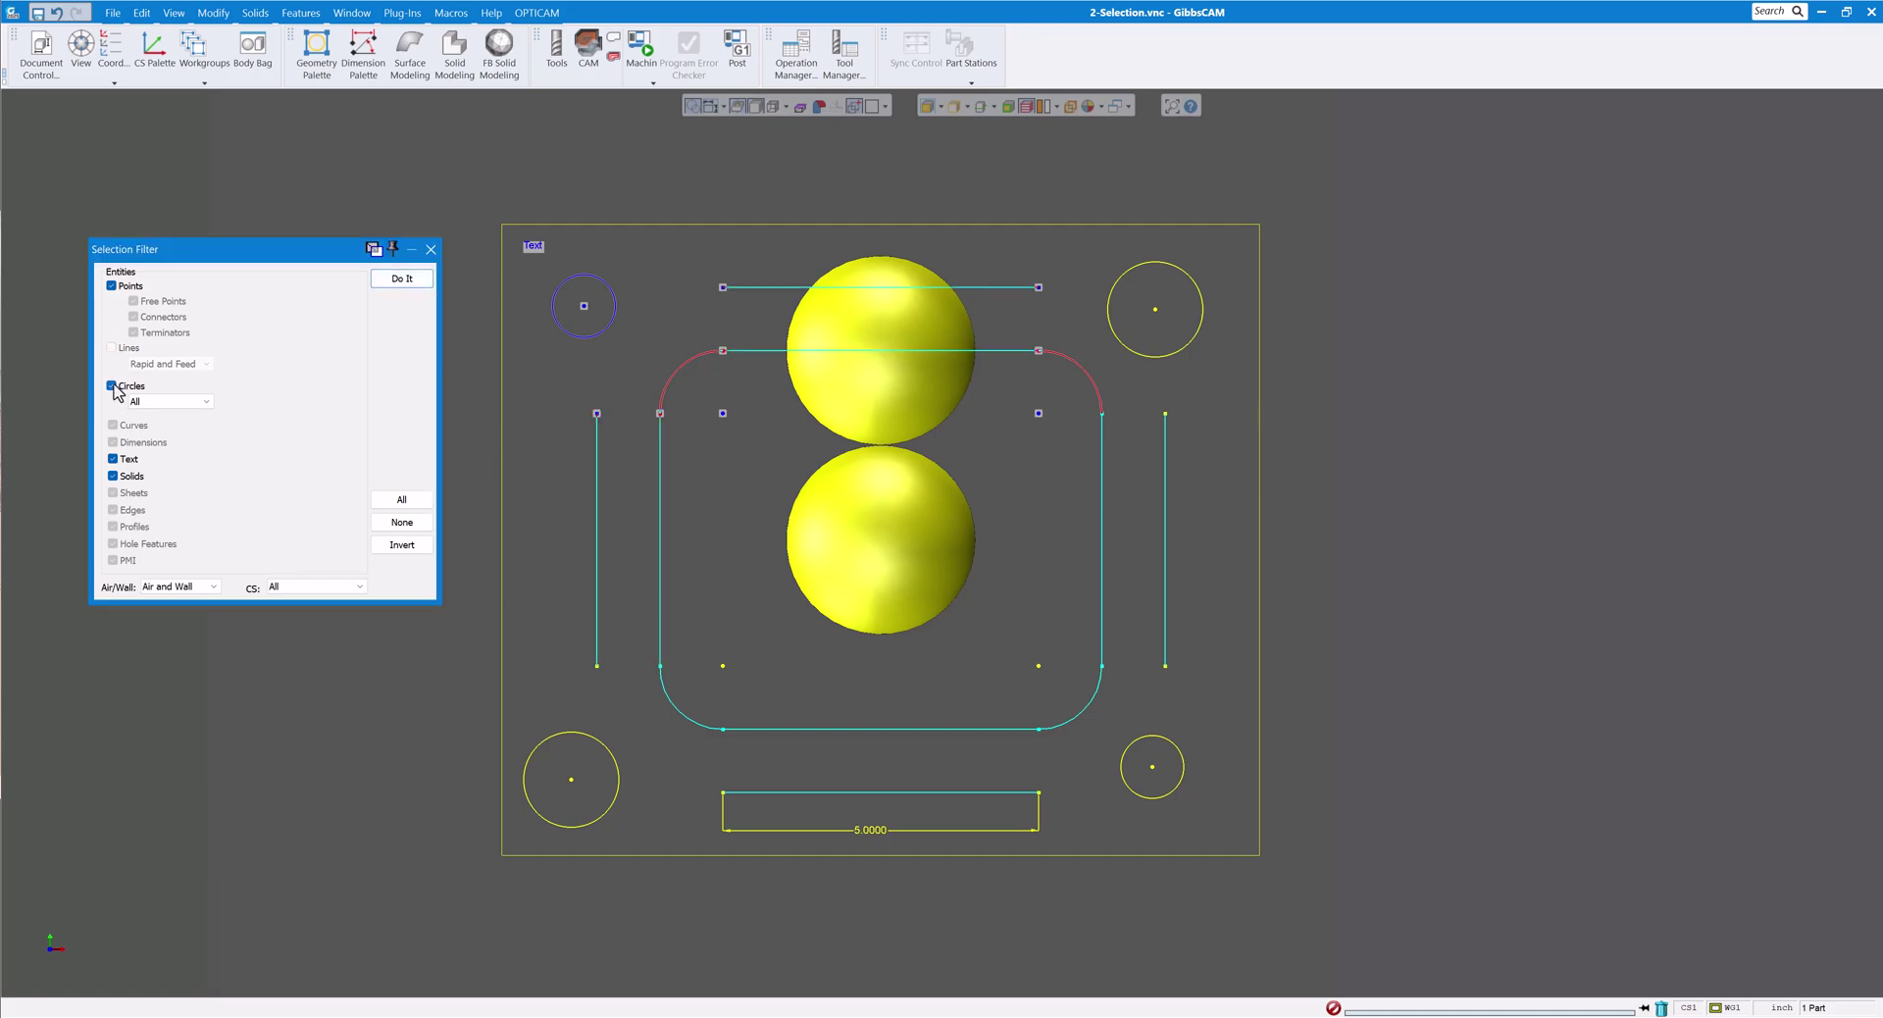
left_click(111, 386)
left_click(416, 280)
left_click(432, 250)
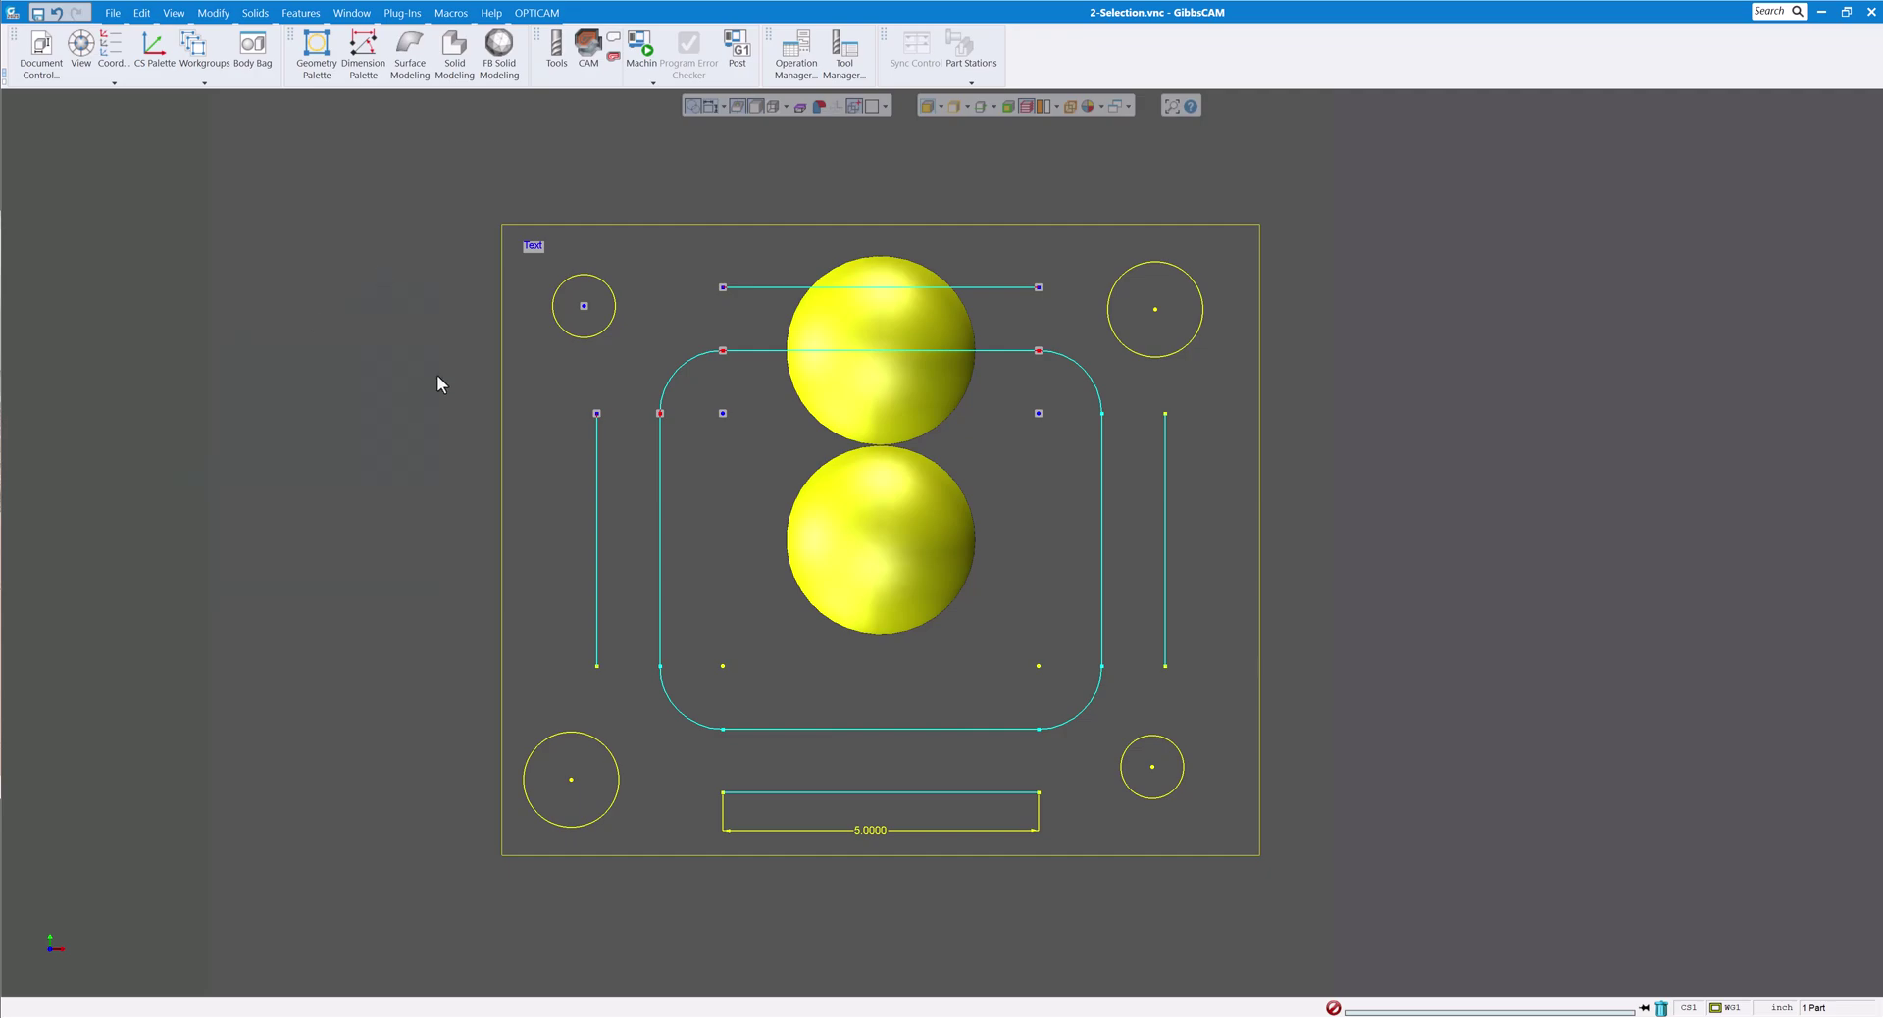
Step: Reopen the Selection Filter with every entity type enabled and select the entire part
left_click(302, 335)
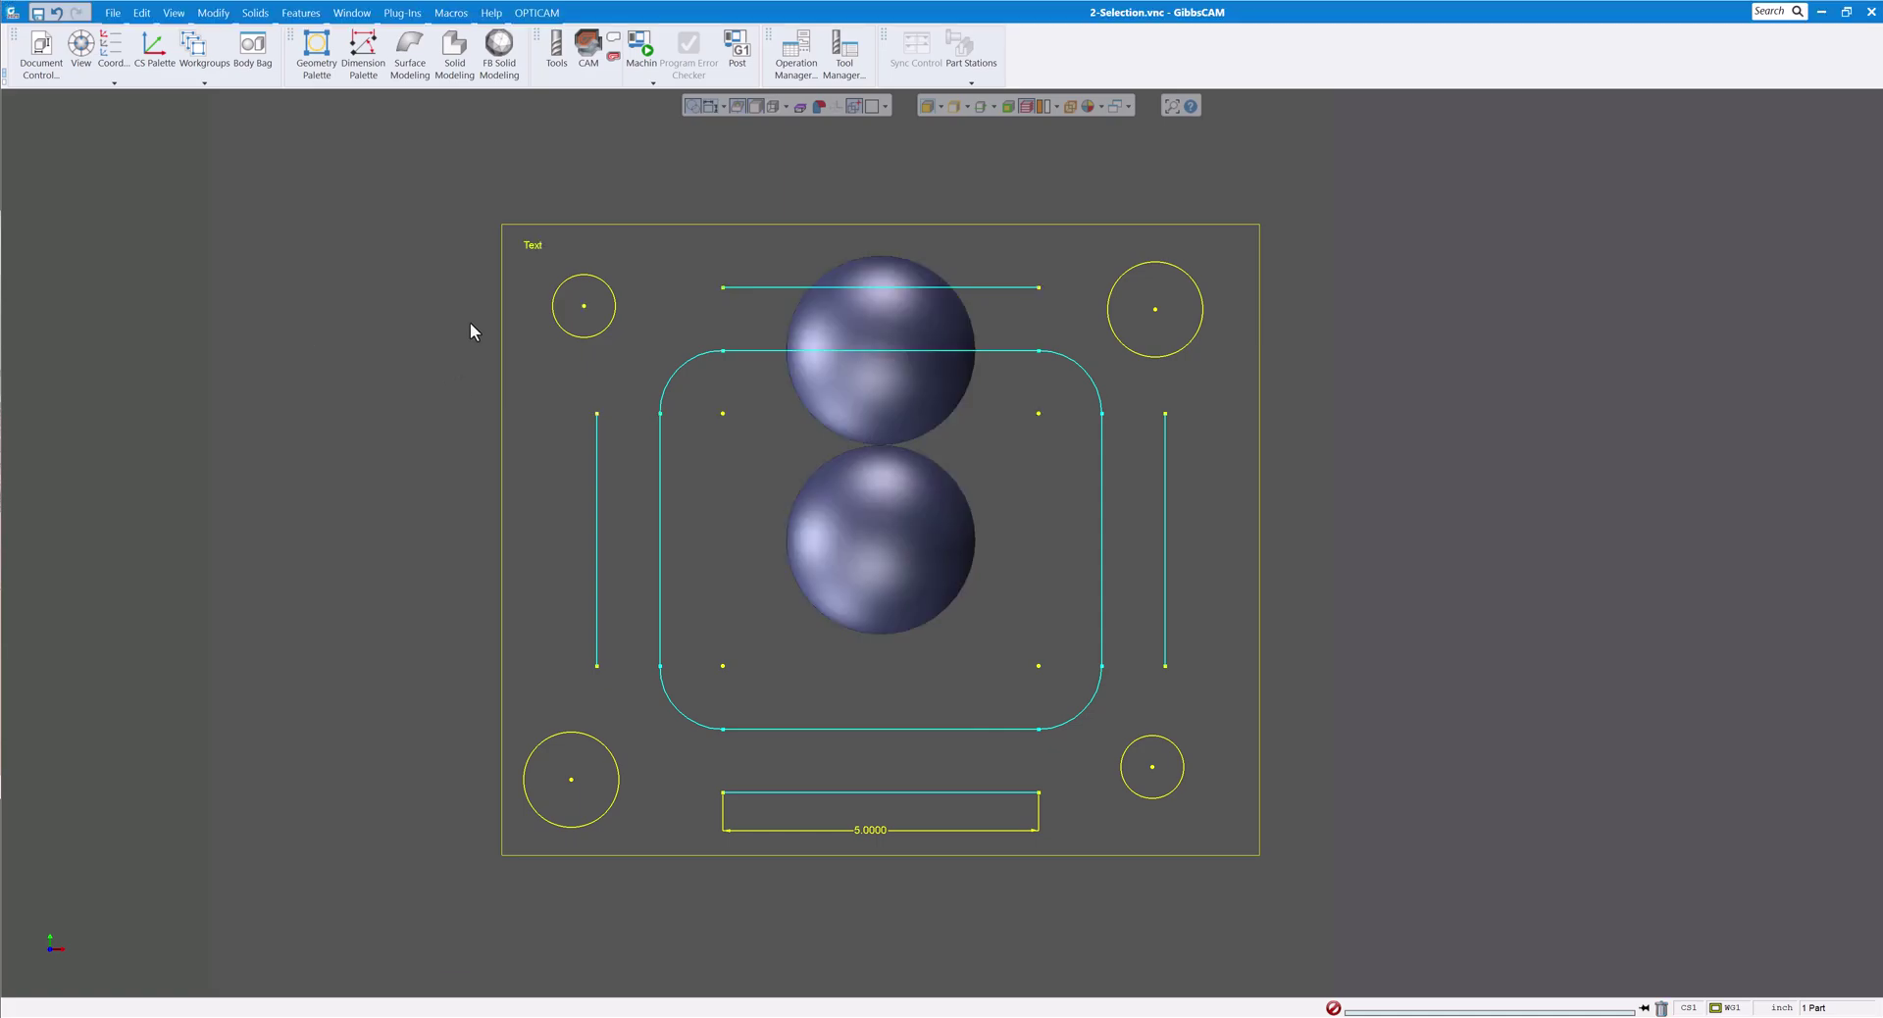
left_click(143, 13)
left_click(226, 270)
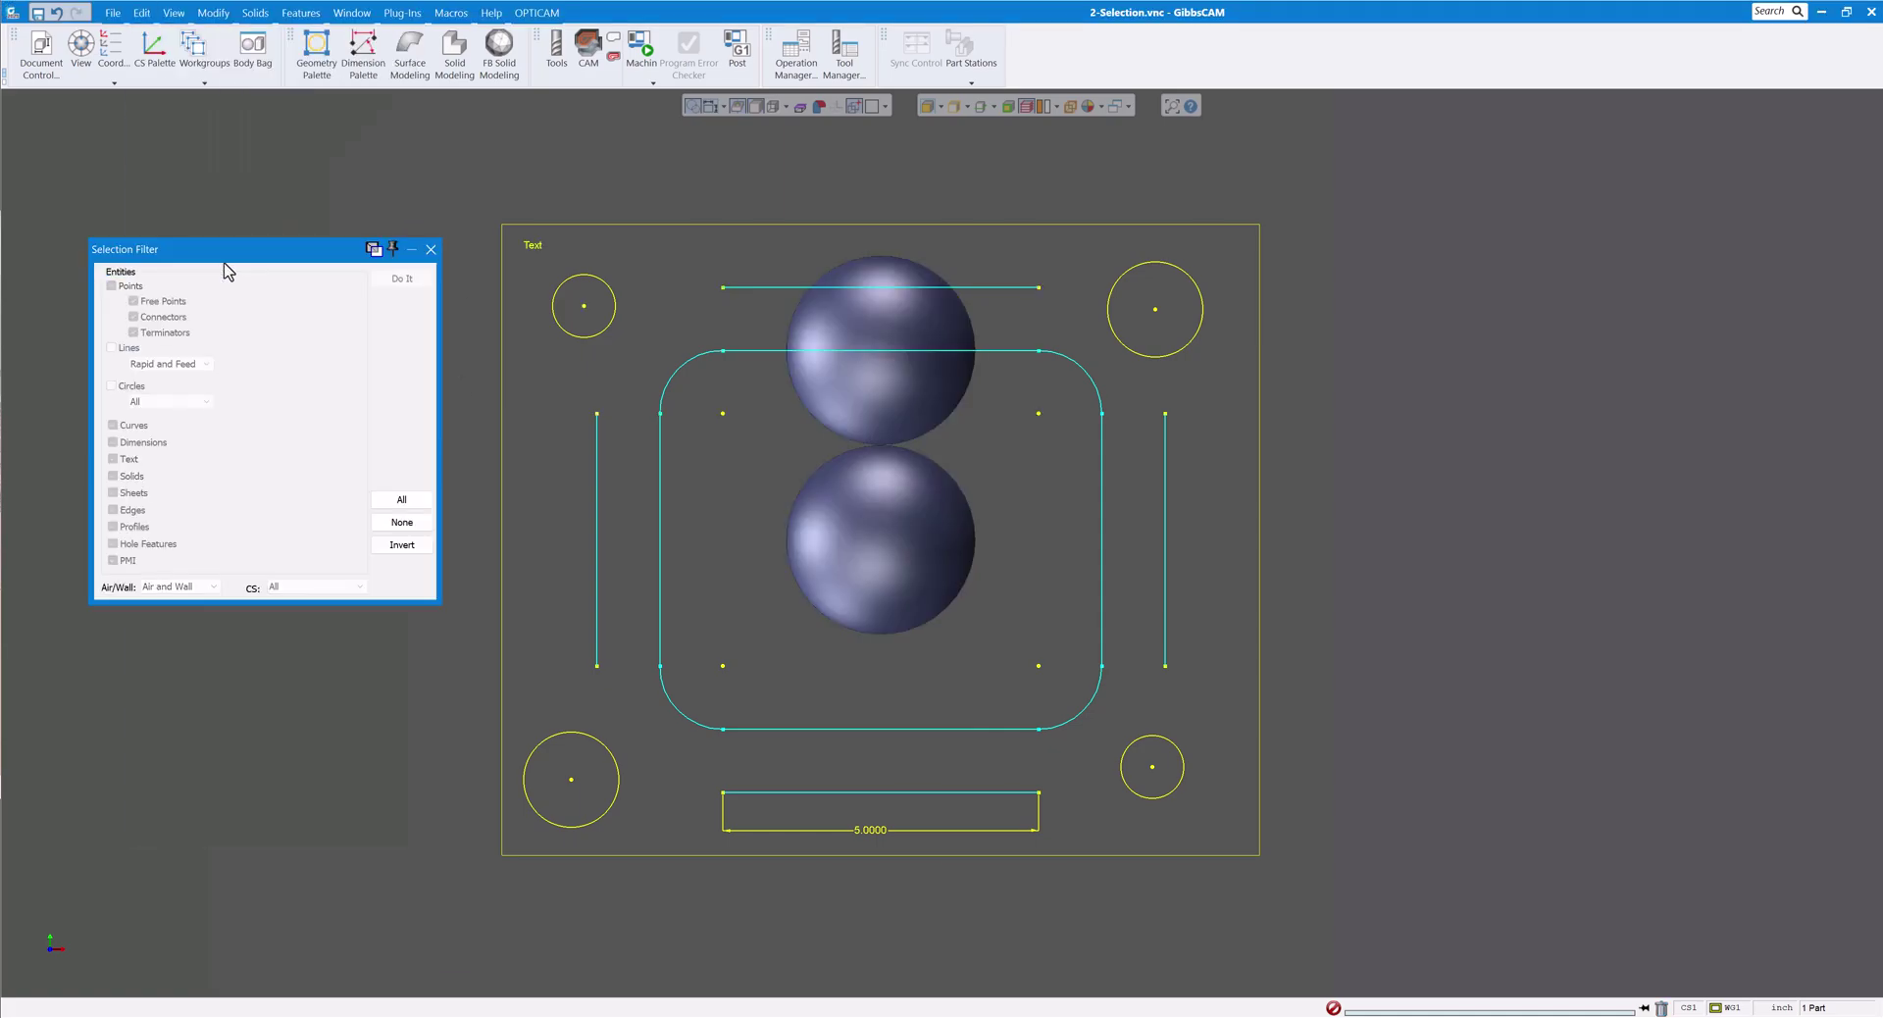
left_click_drag(220, 257, 218, 243)
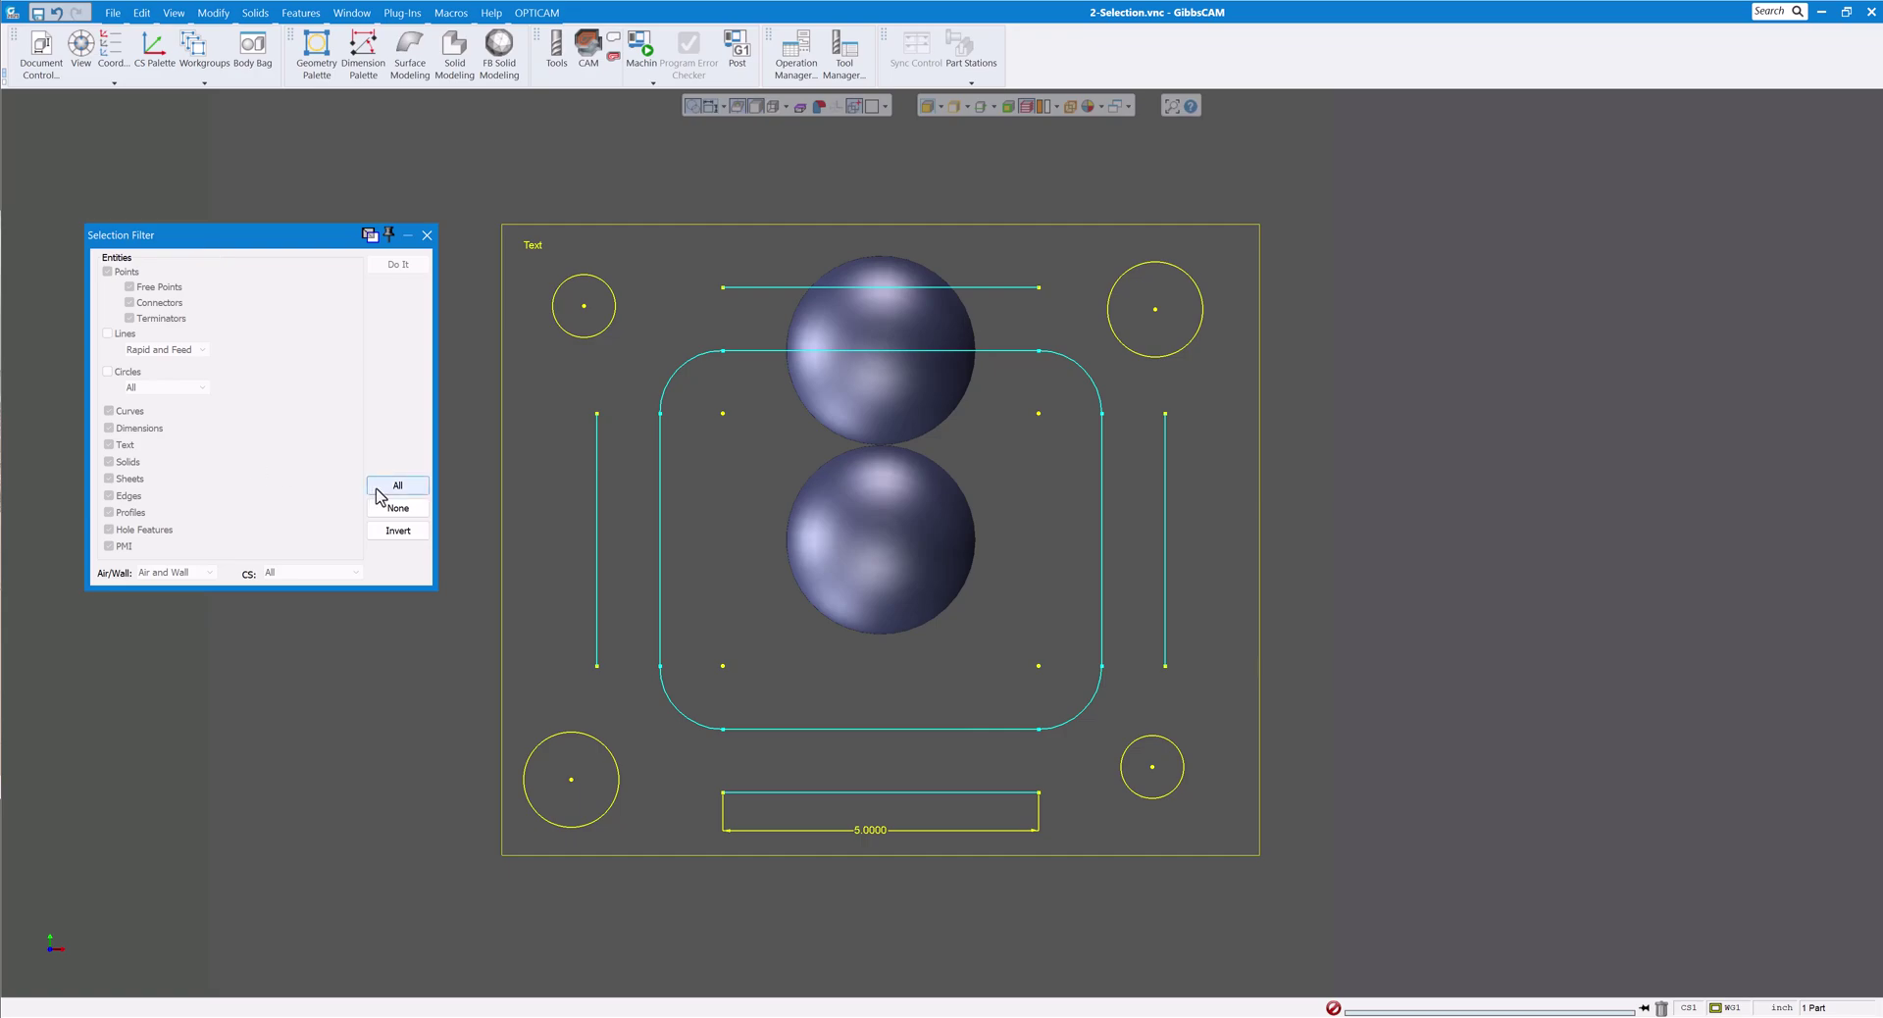
left_click(381, 489)
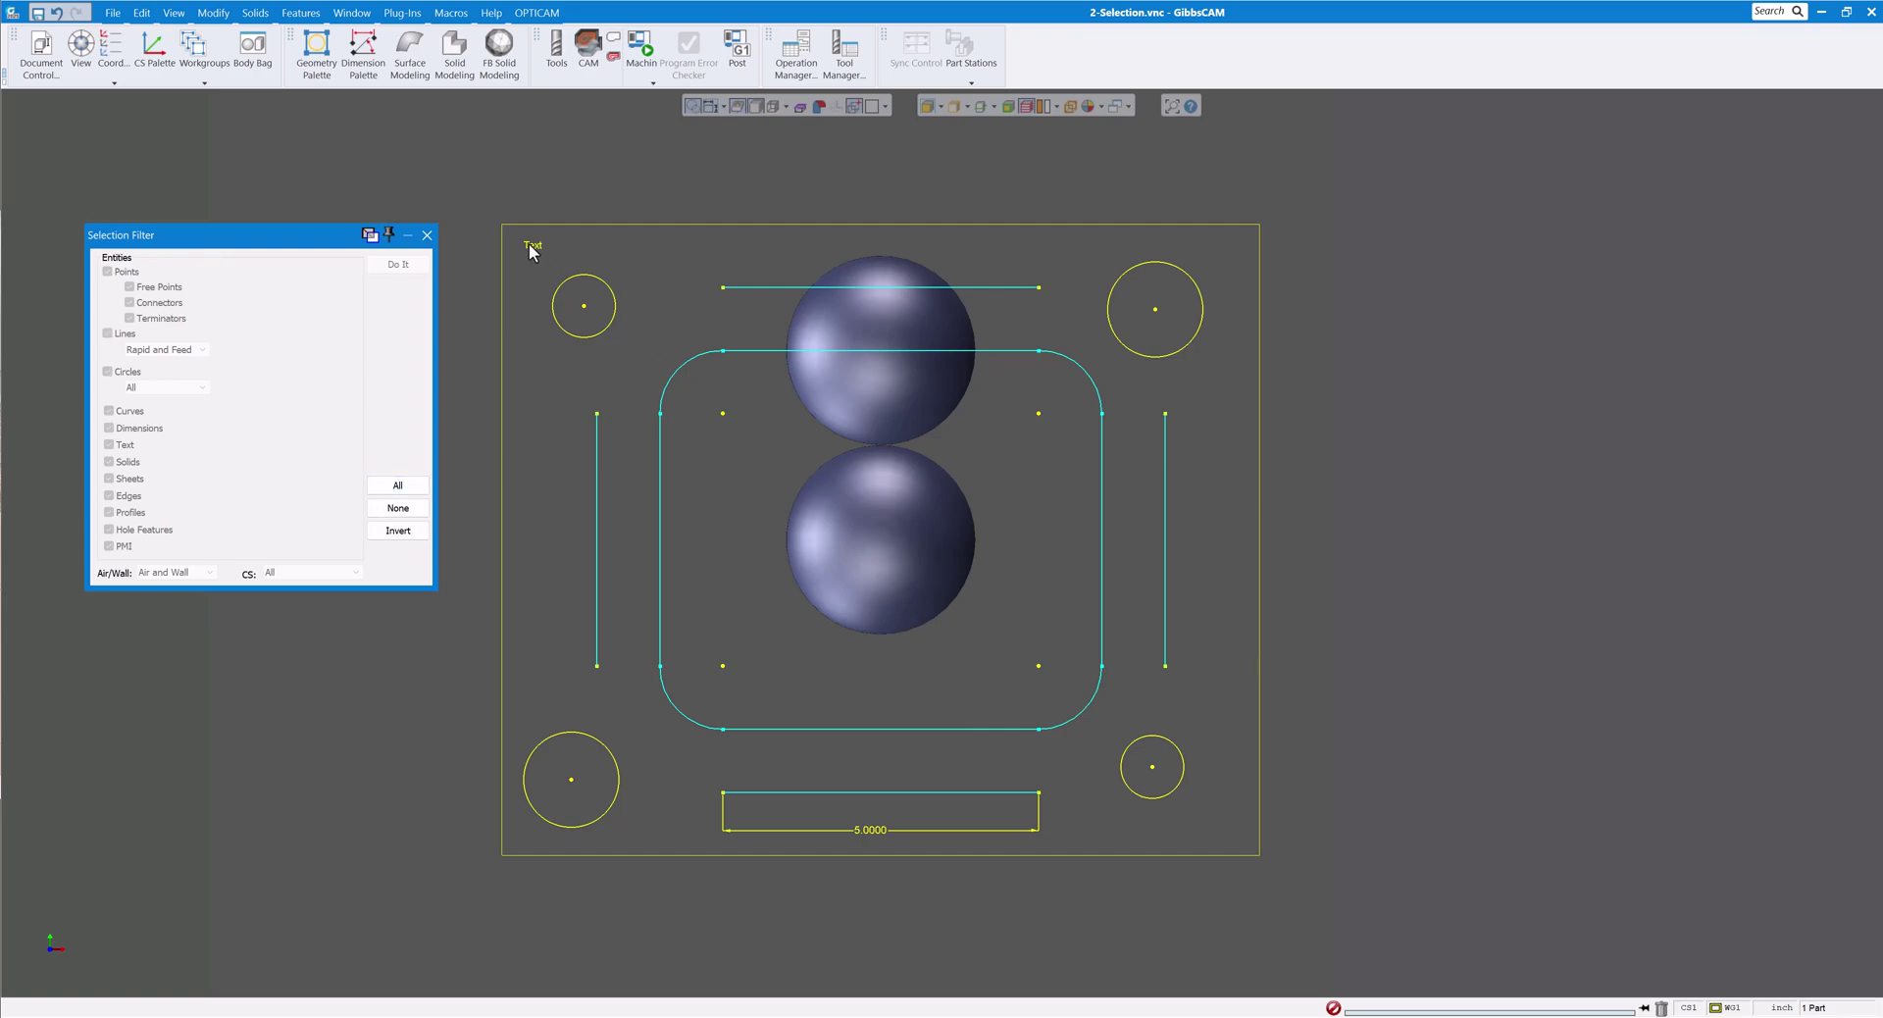
left_click_drag(496, 204, 1323, 876)
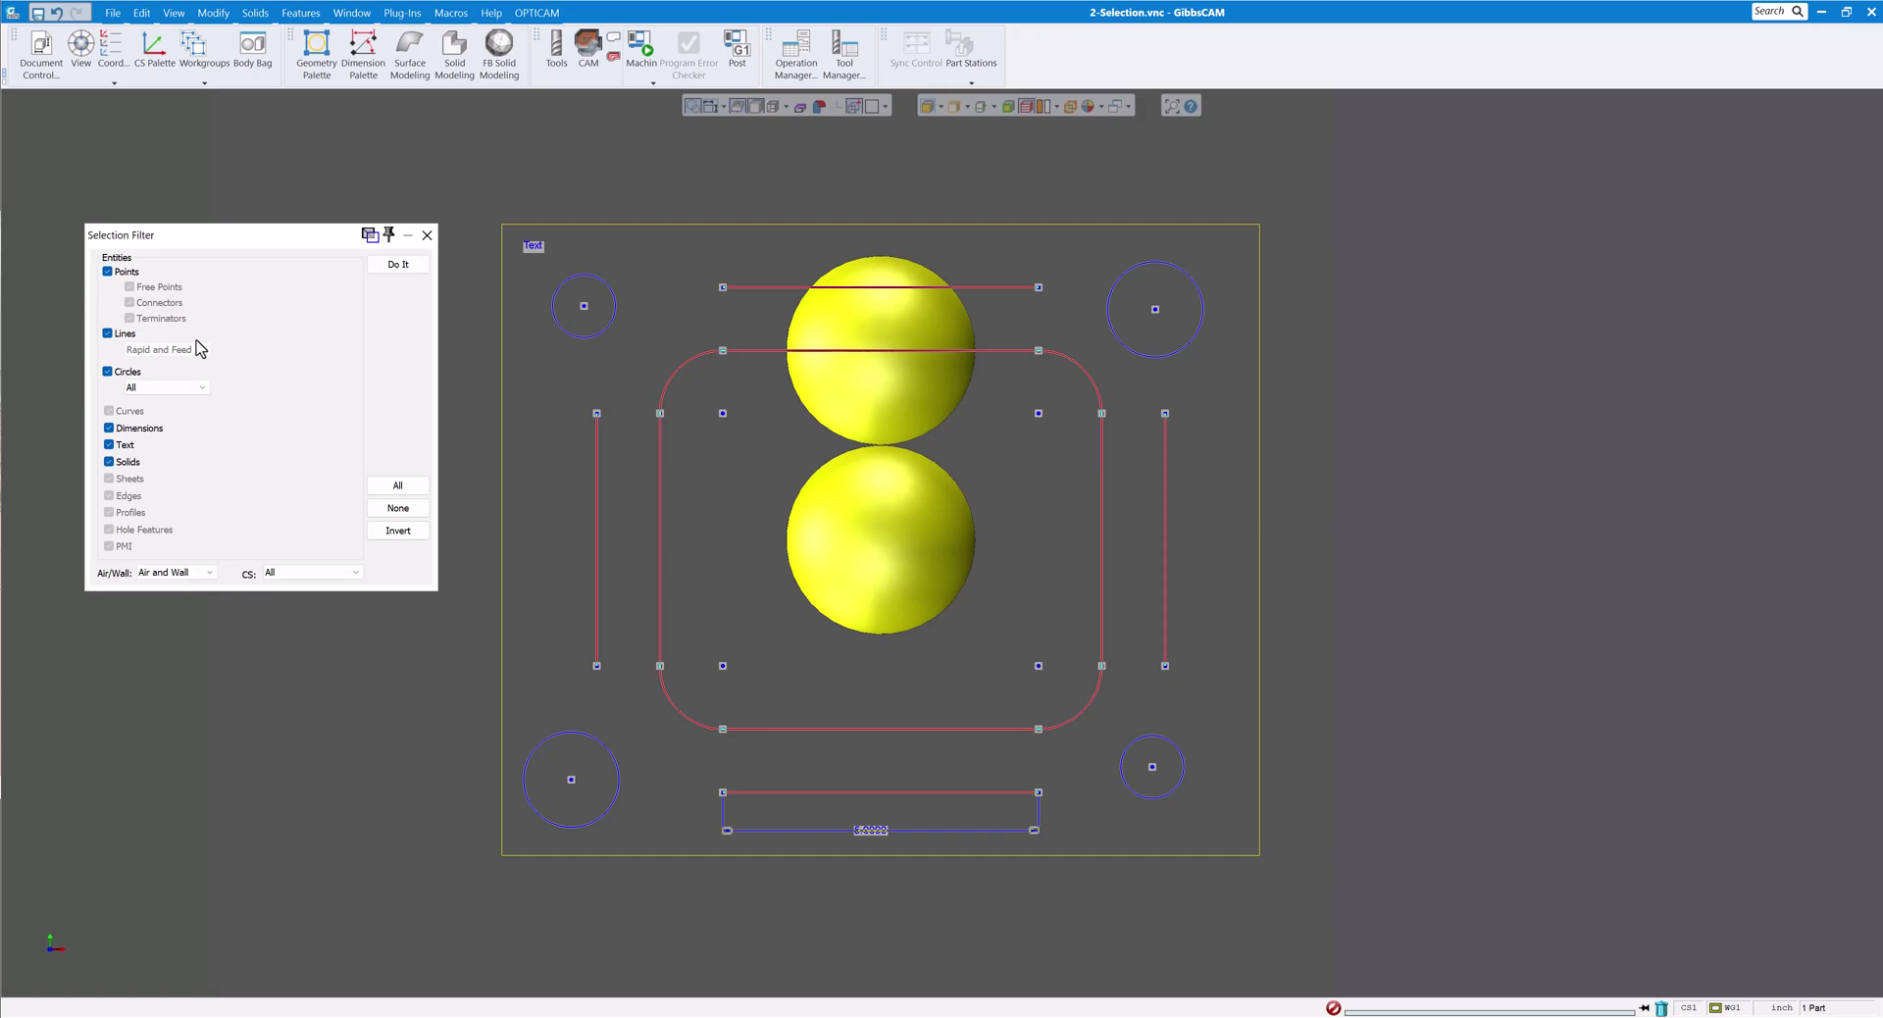
Step: Uncheck Points, Lines, Dimensions, Text and Solids, keeping only circles and arcs selected
left_click(108, 272)
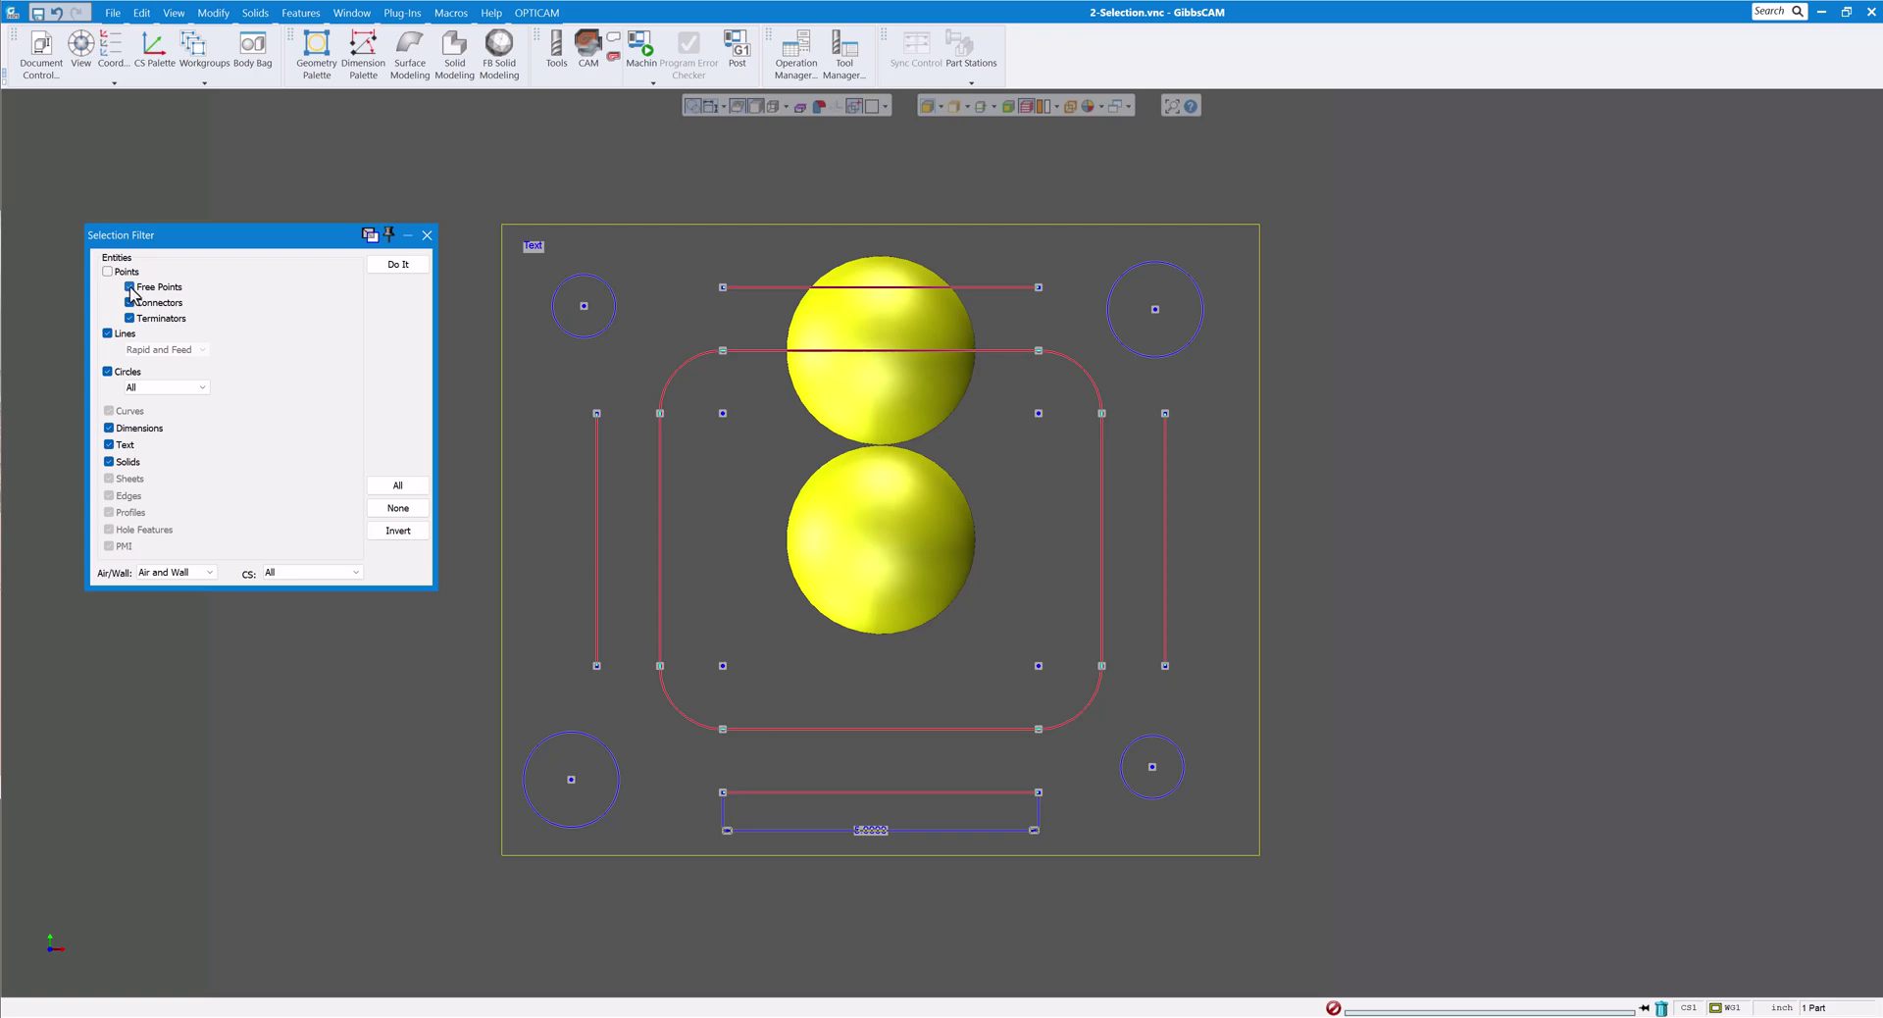
left_click(130, 287)
left_click(130, 302)
left_click(130, 318)
left_click(108, 335)
left_click(152, 390)
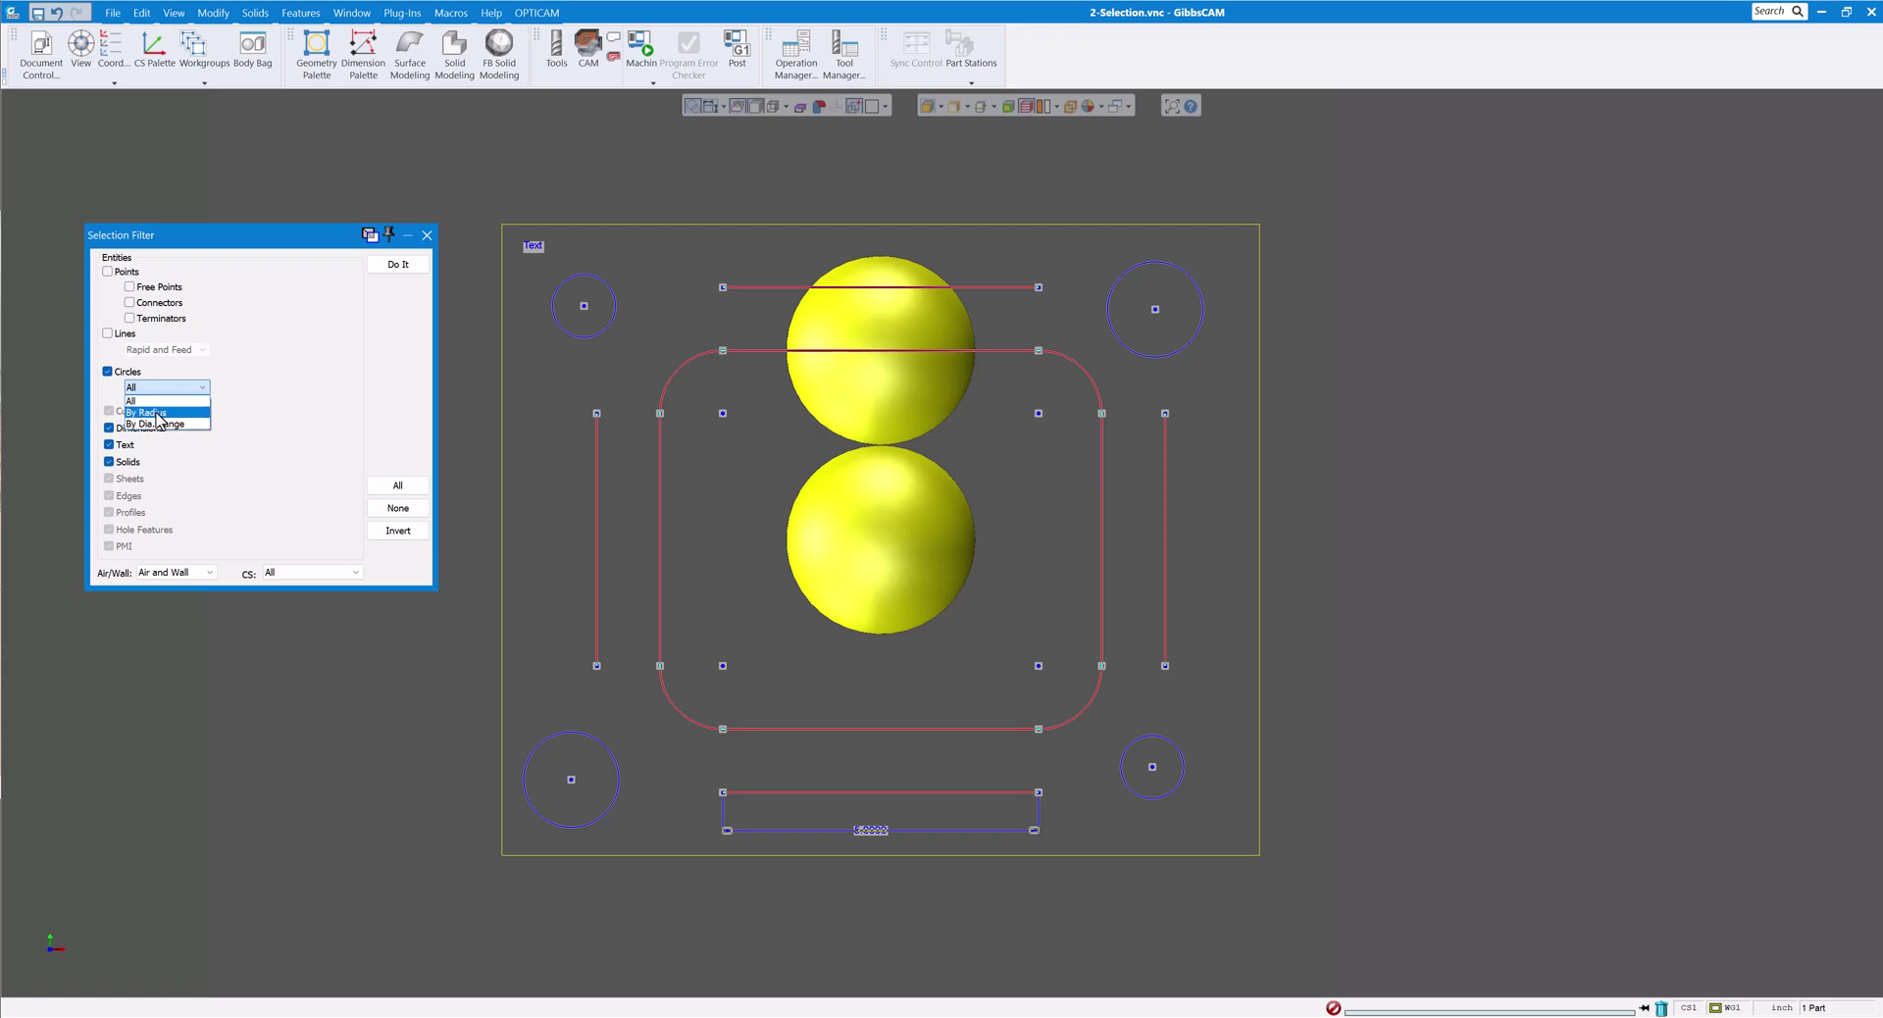
left_click(291, 386)
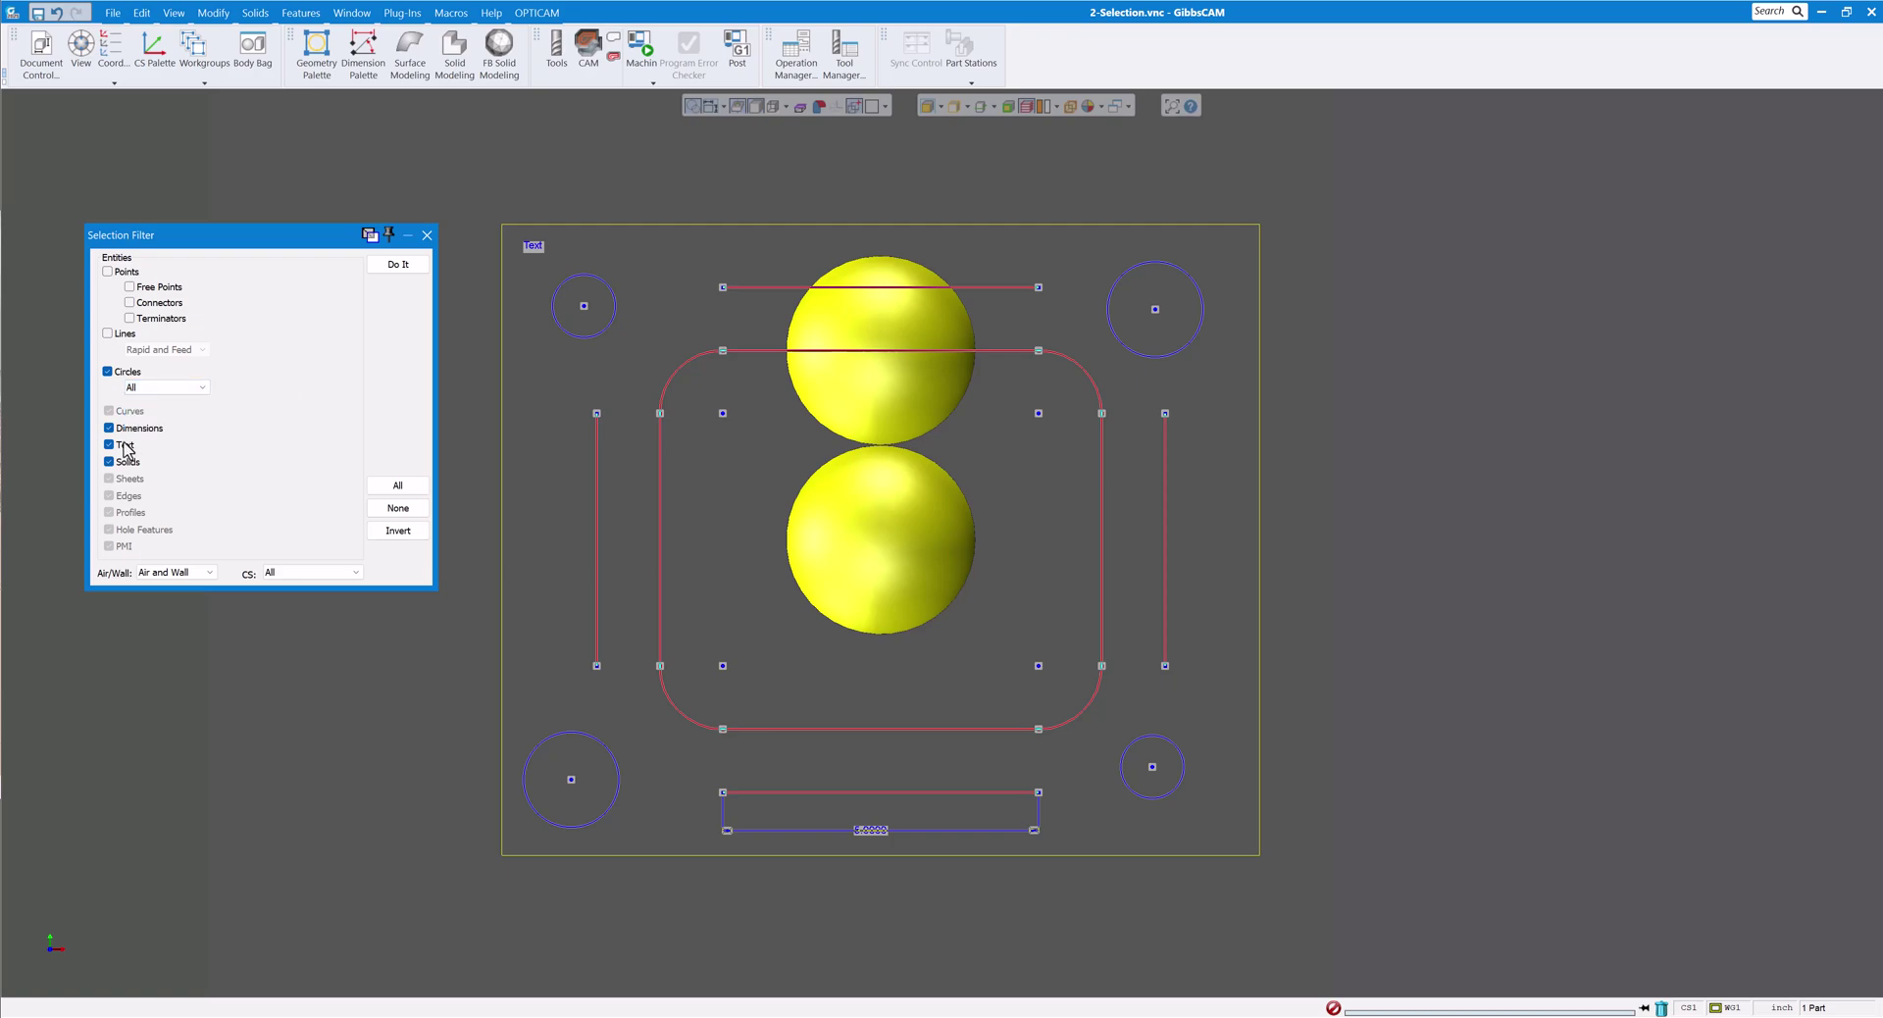
left_click(109, 428)
left_click(108, 444)
left_click(109, 461)
left_click(398, 264)
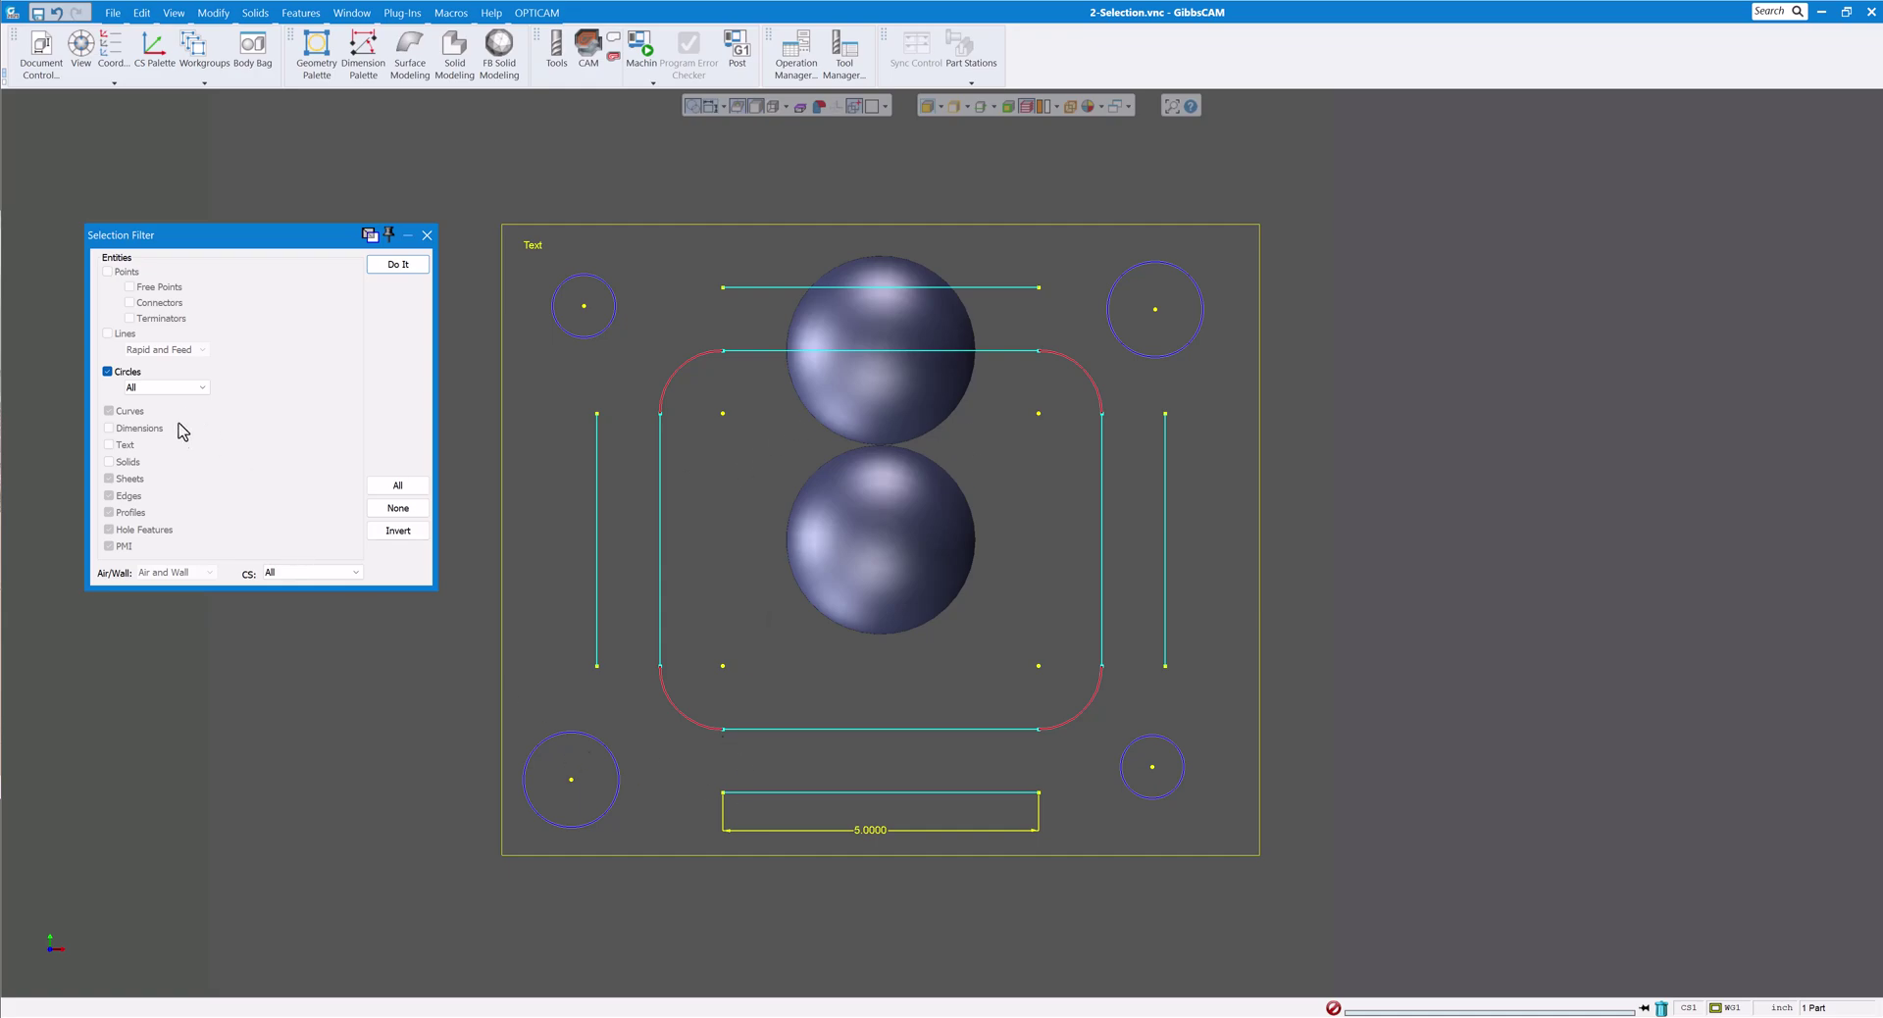
Step: Filter Circles By Radius 0.5 so only the 0.5-radius circles remain selected
left_click(204, 391)
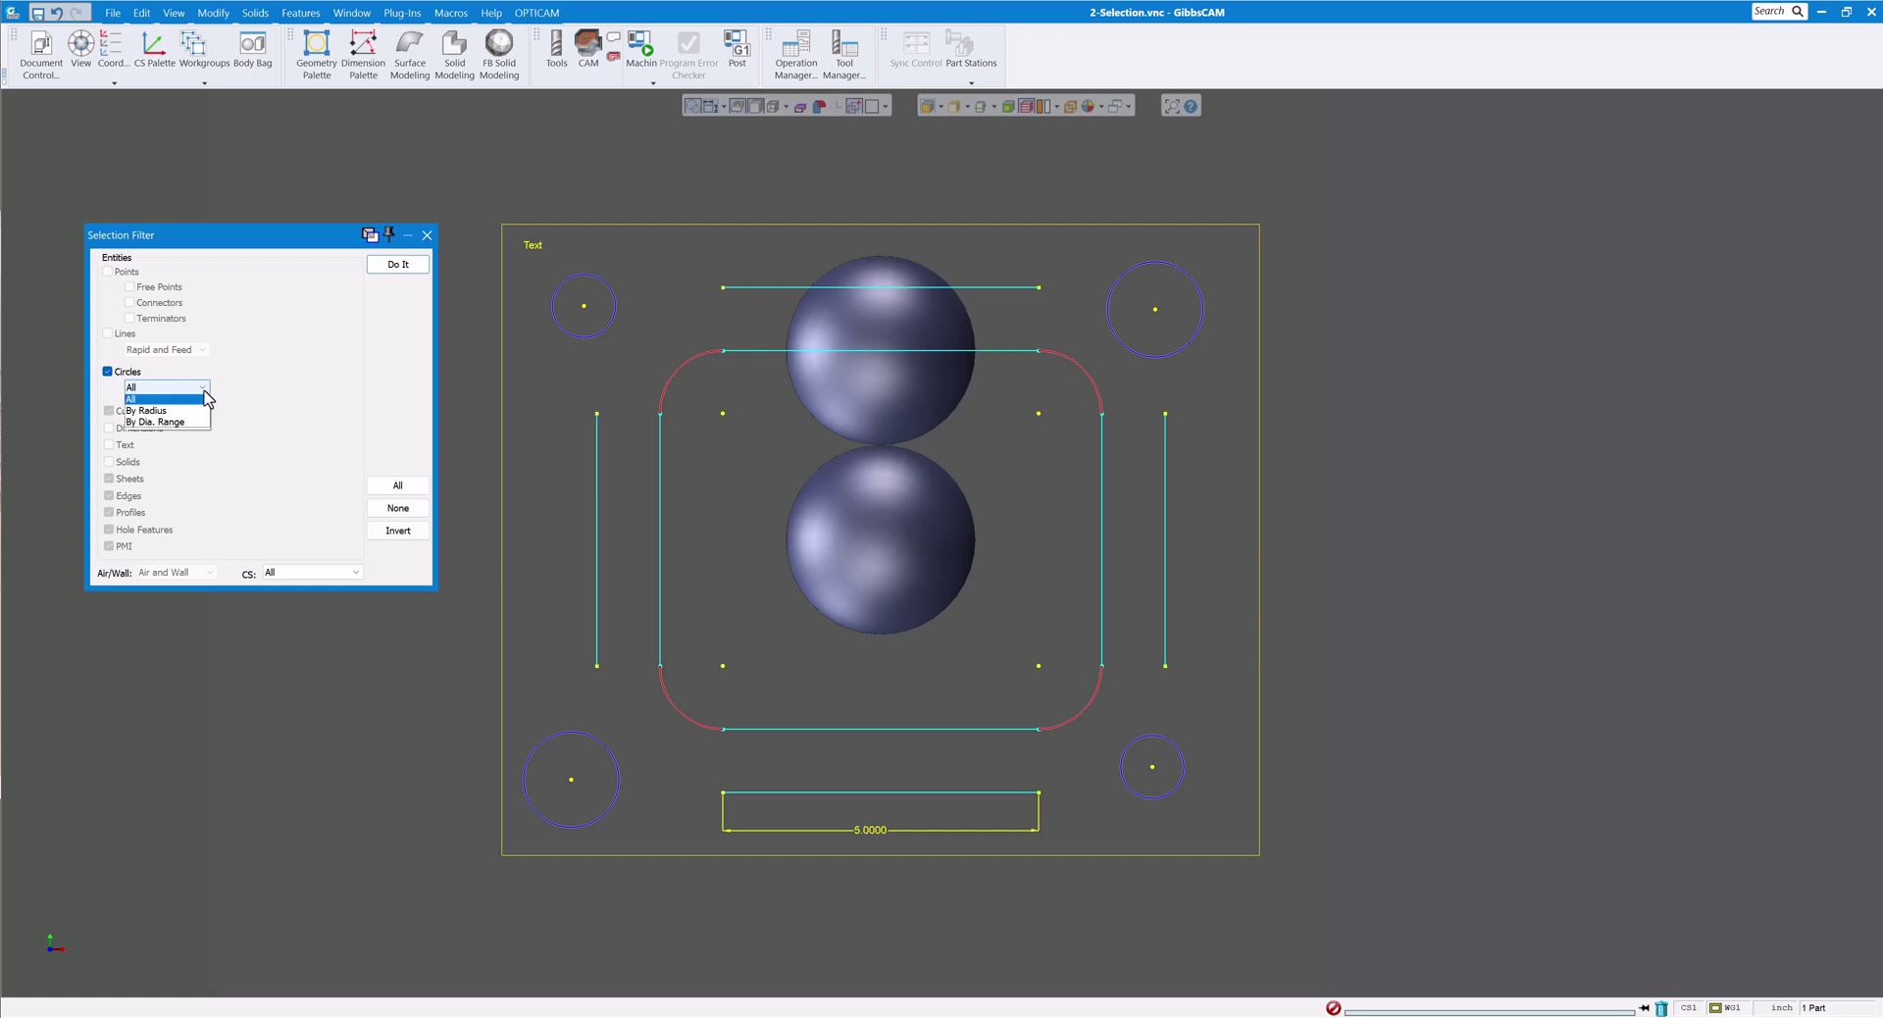
left_click(185, 413)
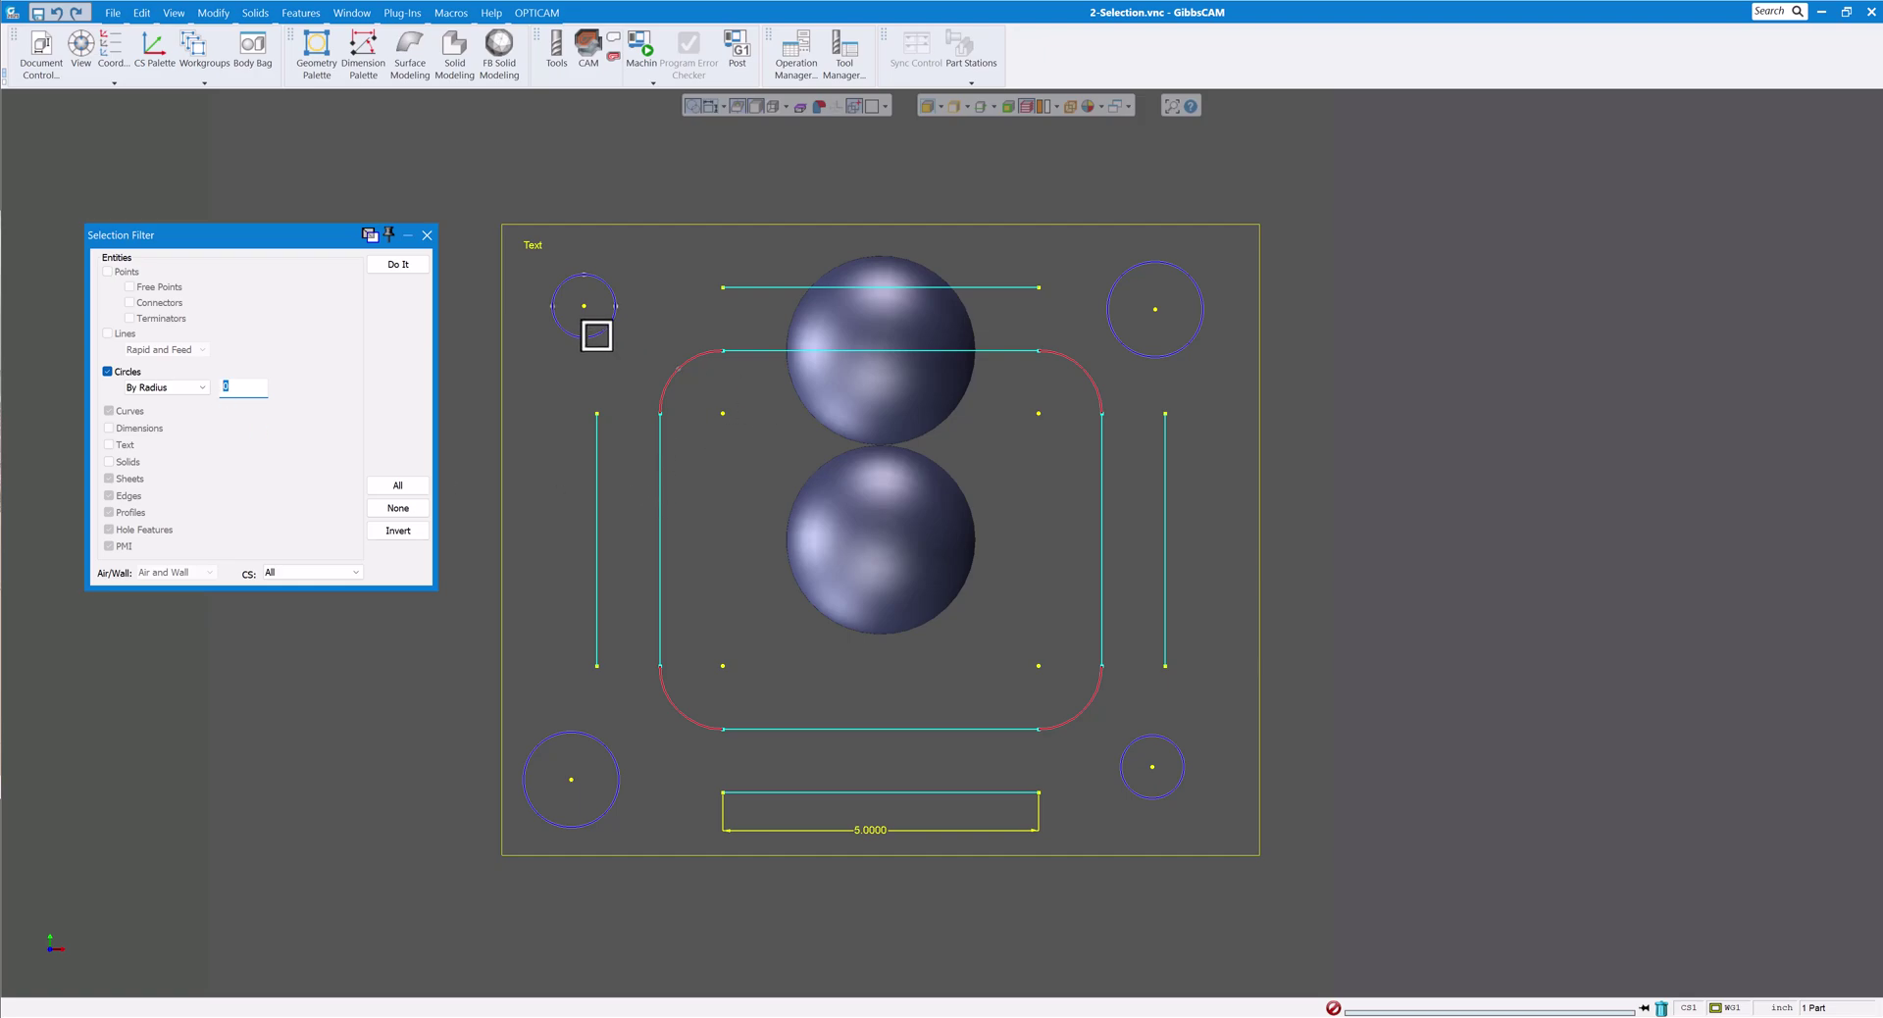
type("0.5")
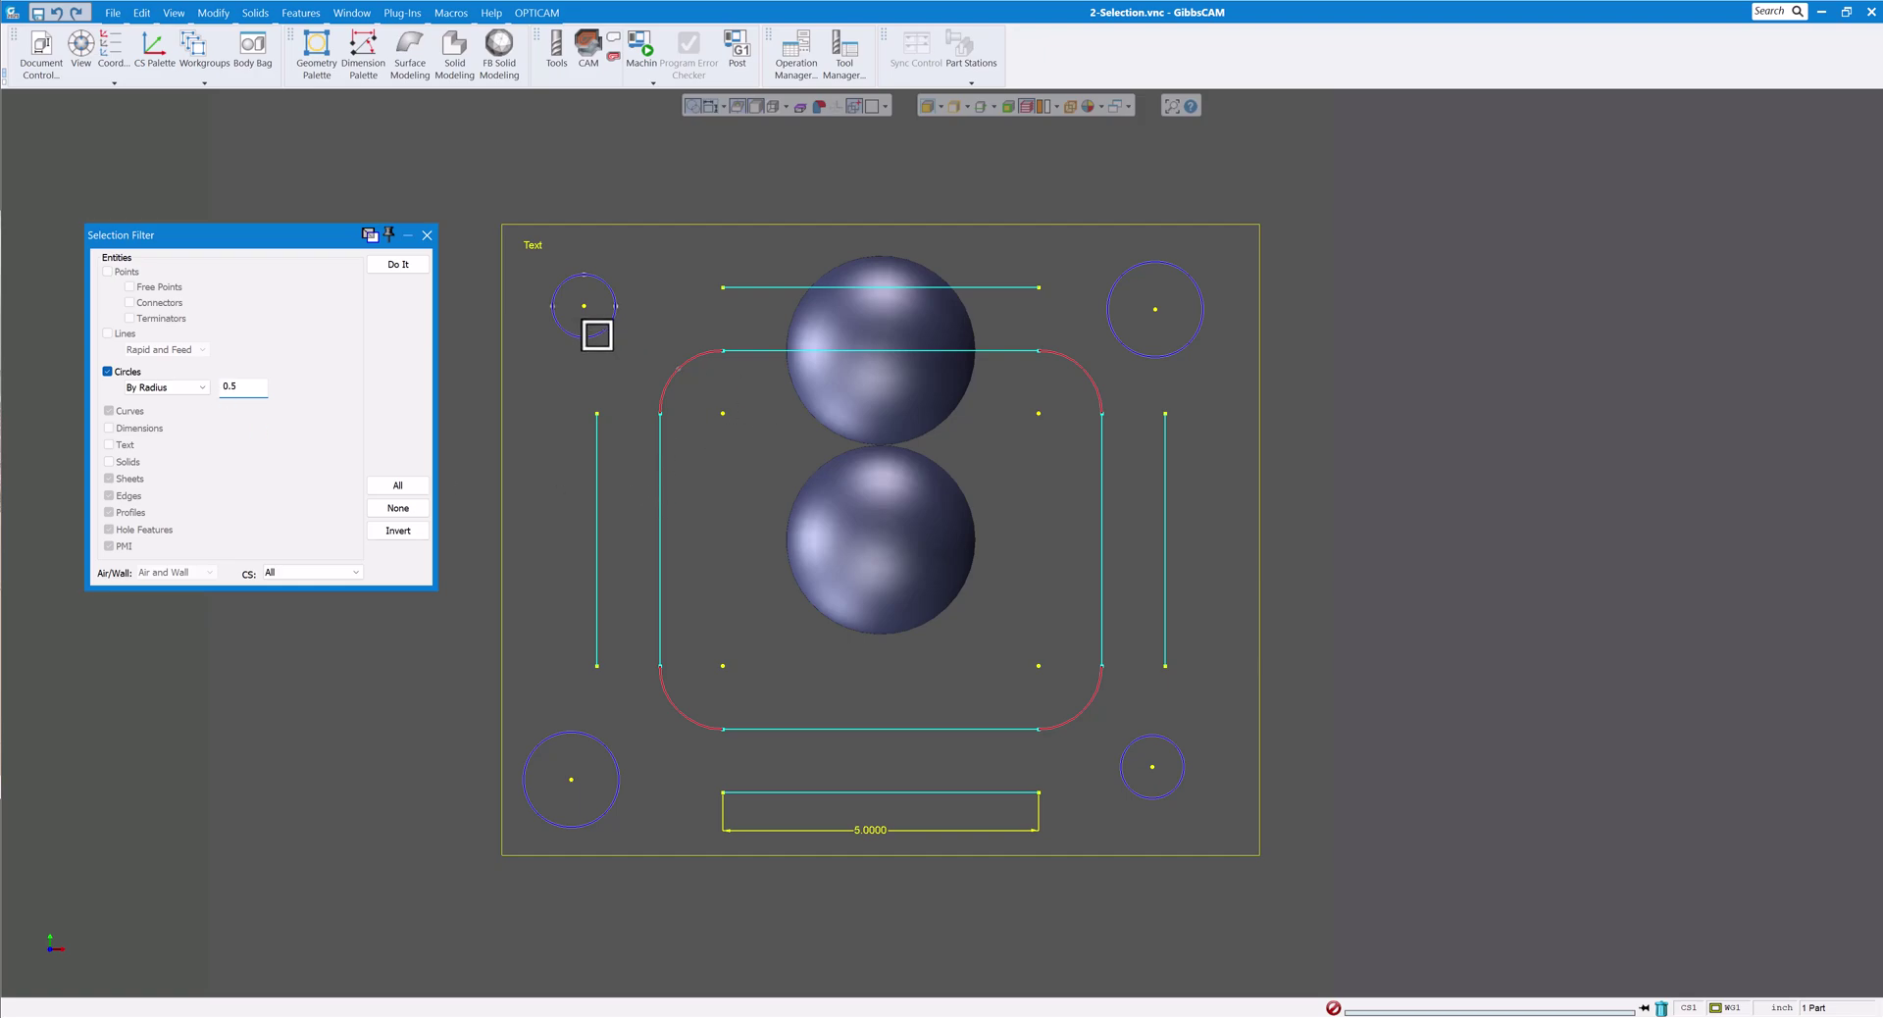
left_click(398, 267)
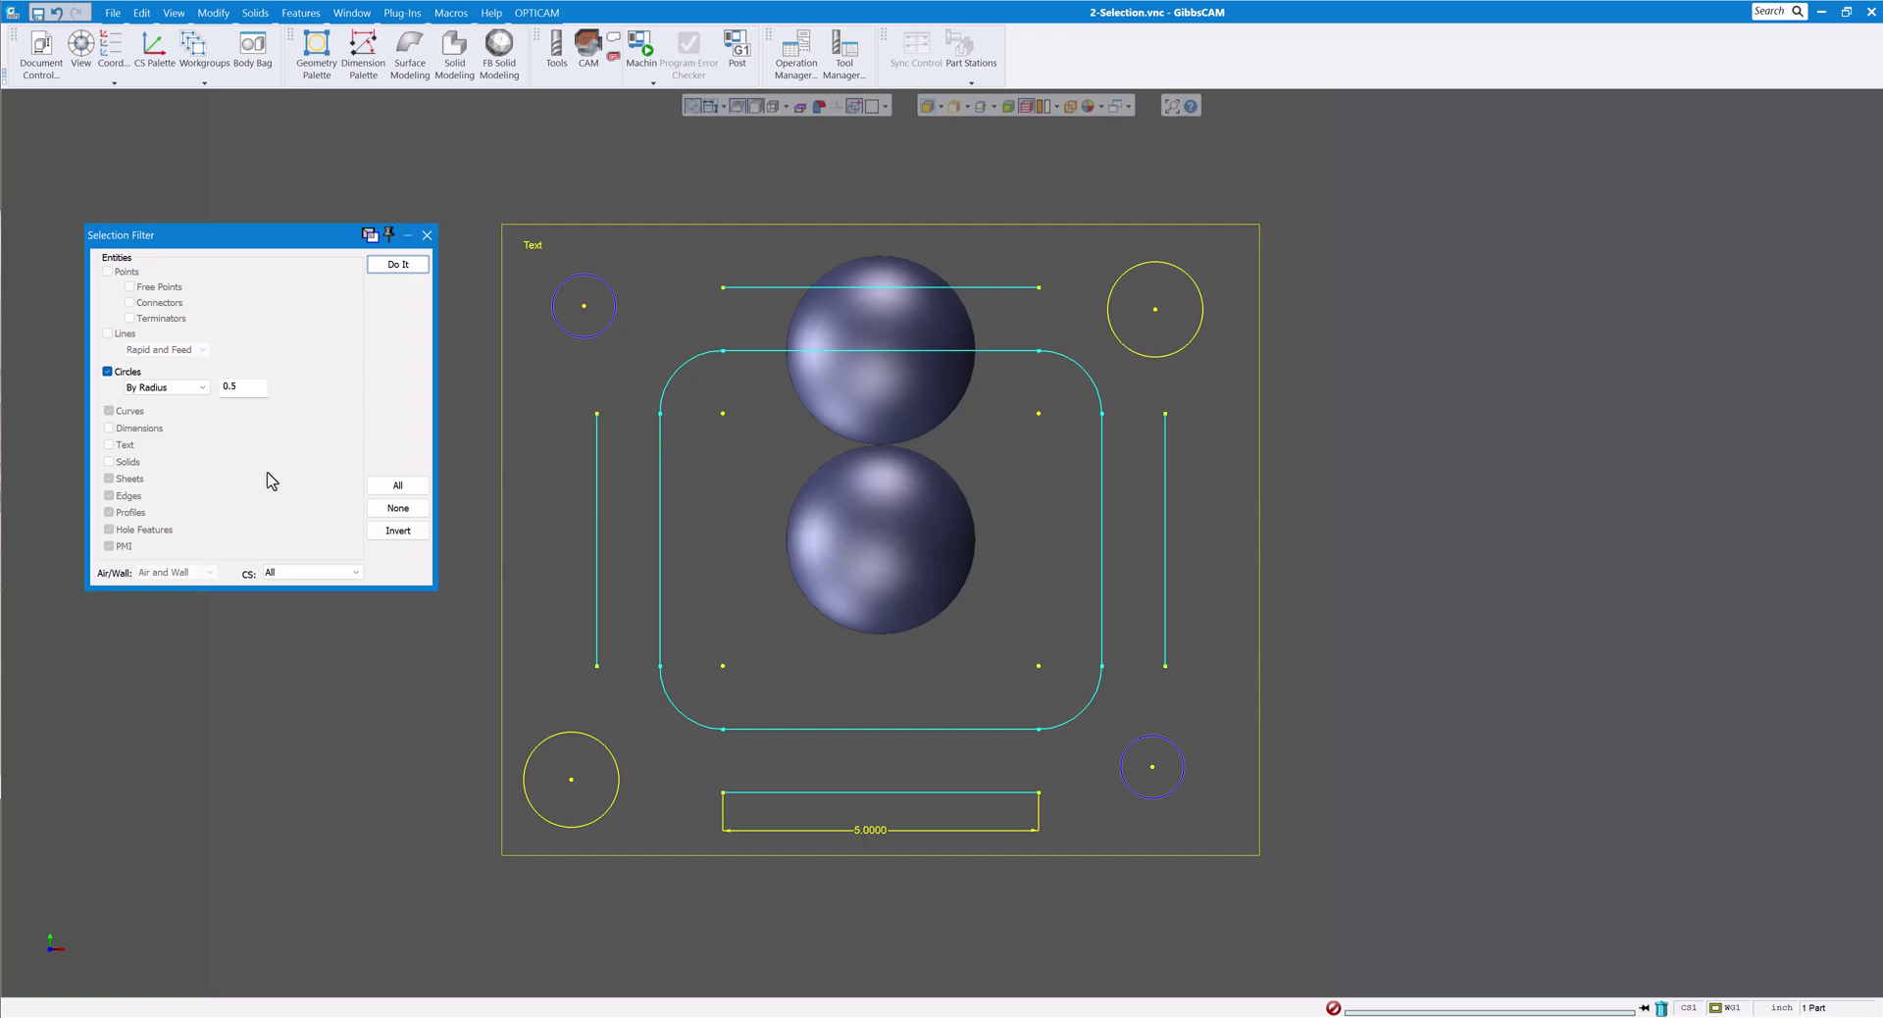
Step: Invert the checks, re-include Circles, enable all types, and select the whole part again
left_click(398, 535)
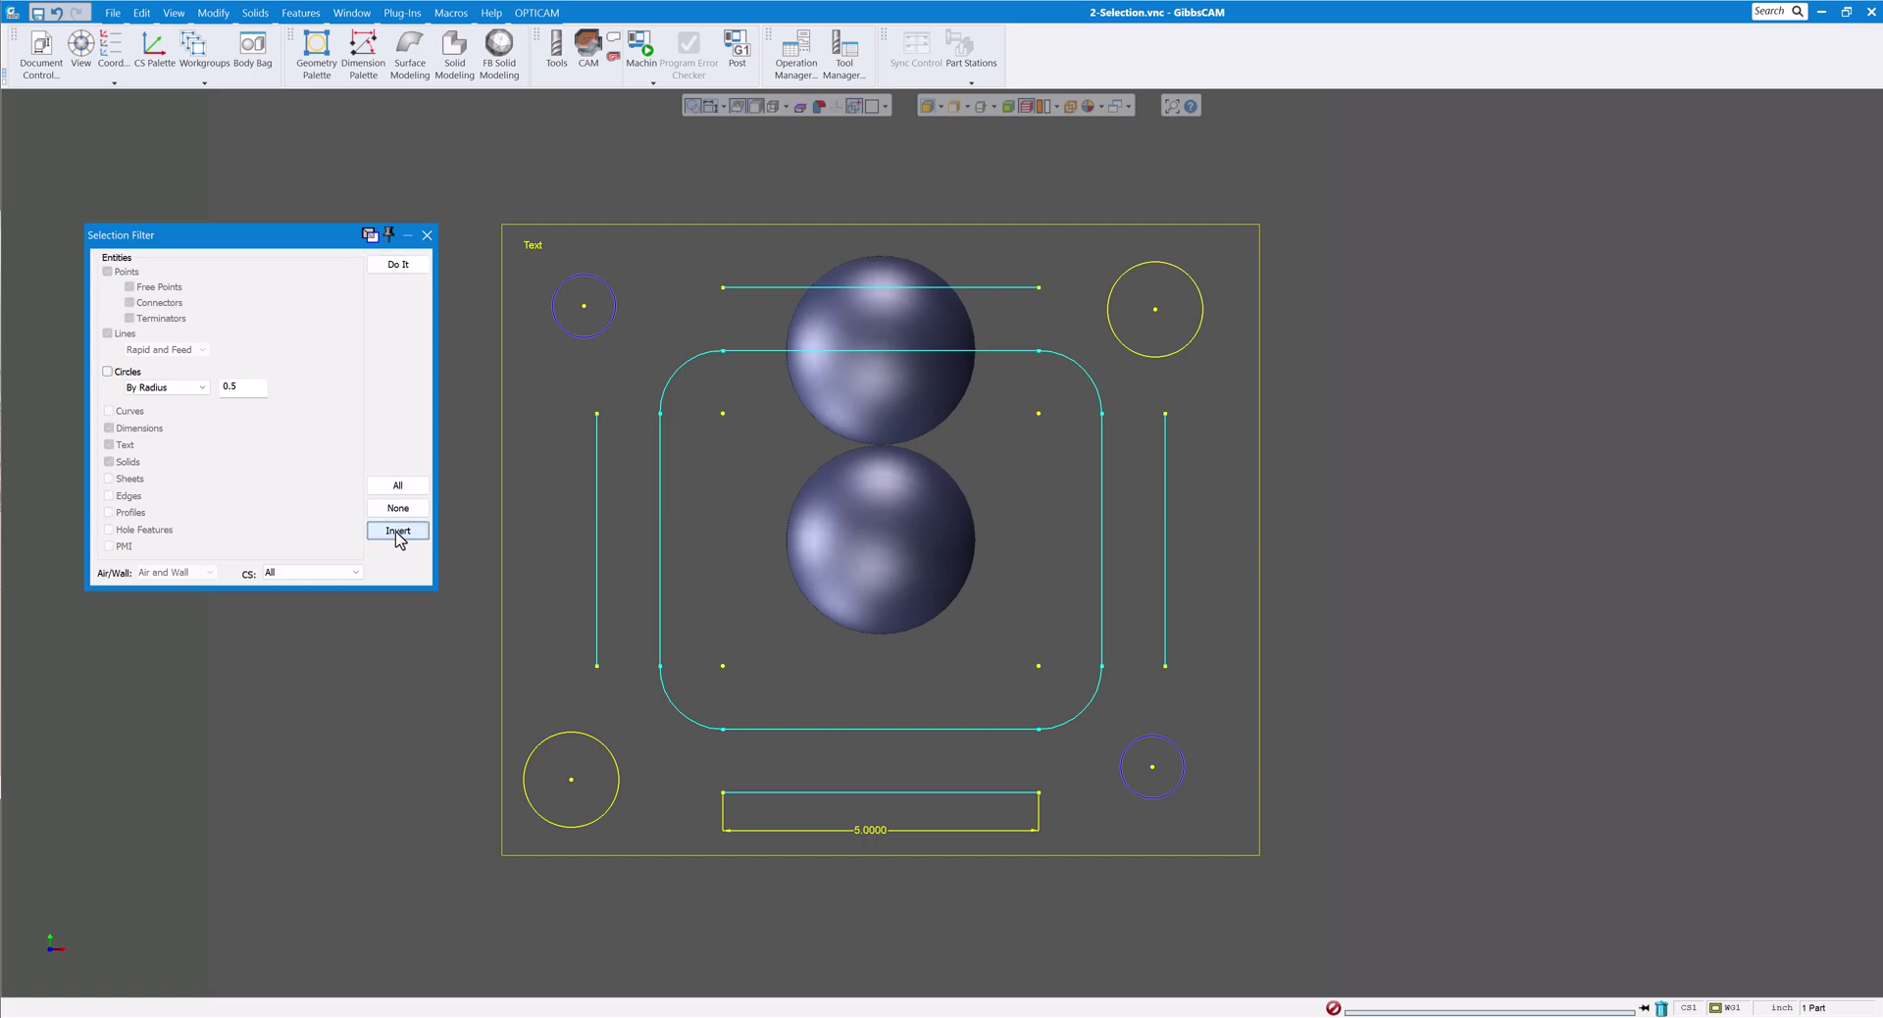
left_click(108, 371)
left_click(379, 487)
left_click(512, 237)
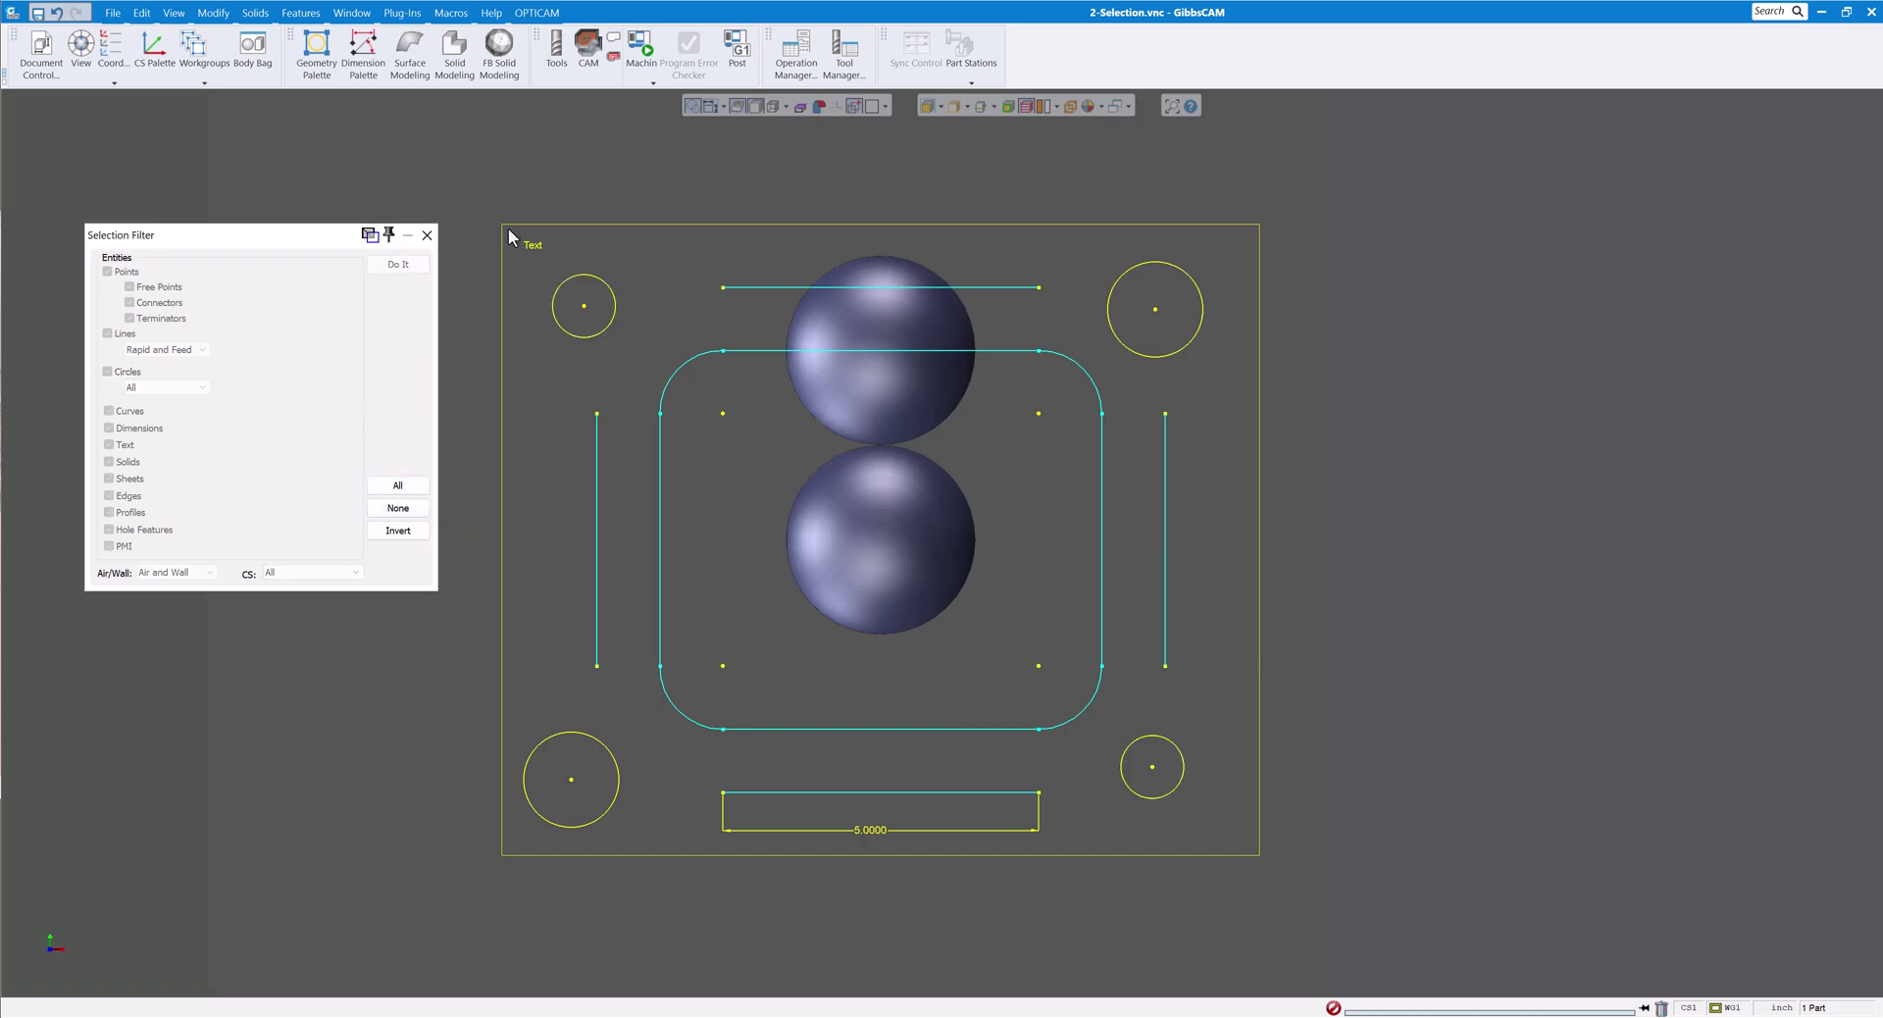
left_click_drag(531, 345, 1345, 932)
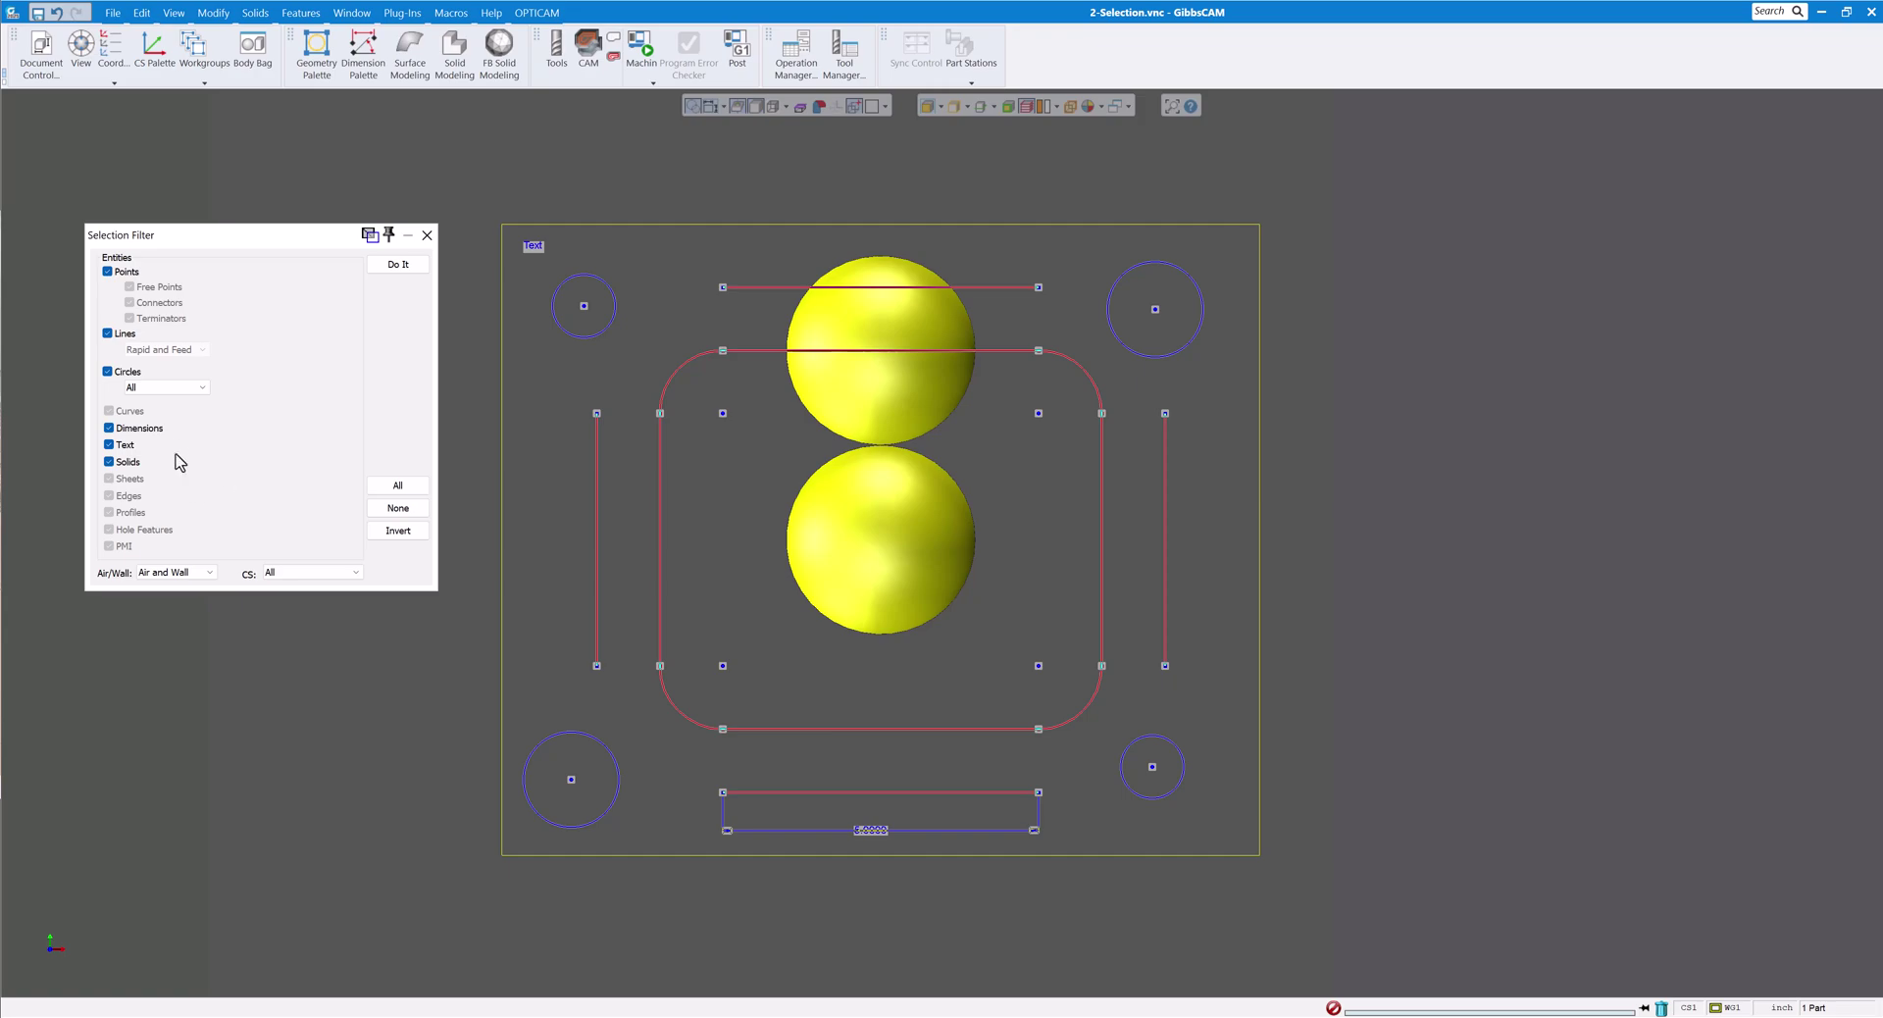
Step: Drop connector points from the selection, invert the filter checks, and close the Selection Filter
left_click(109, 272)
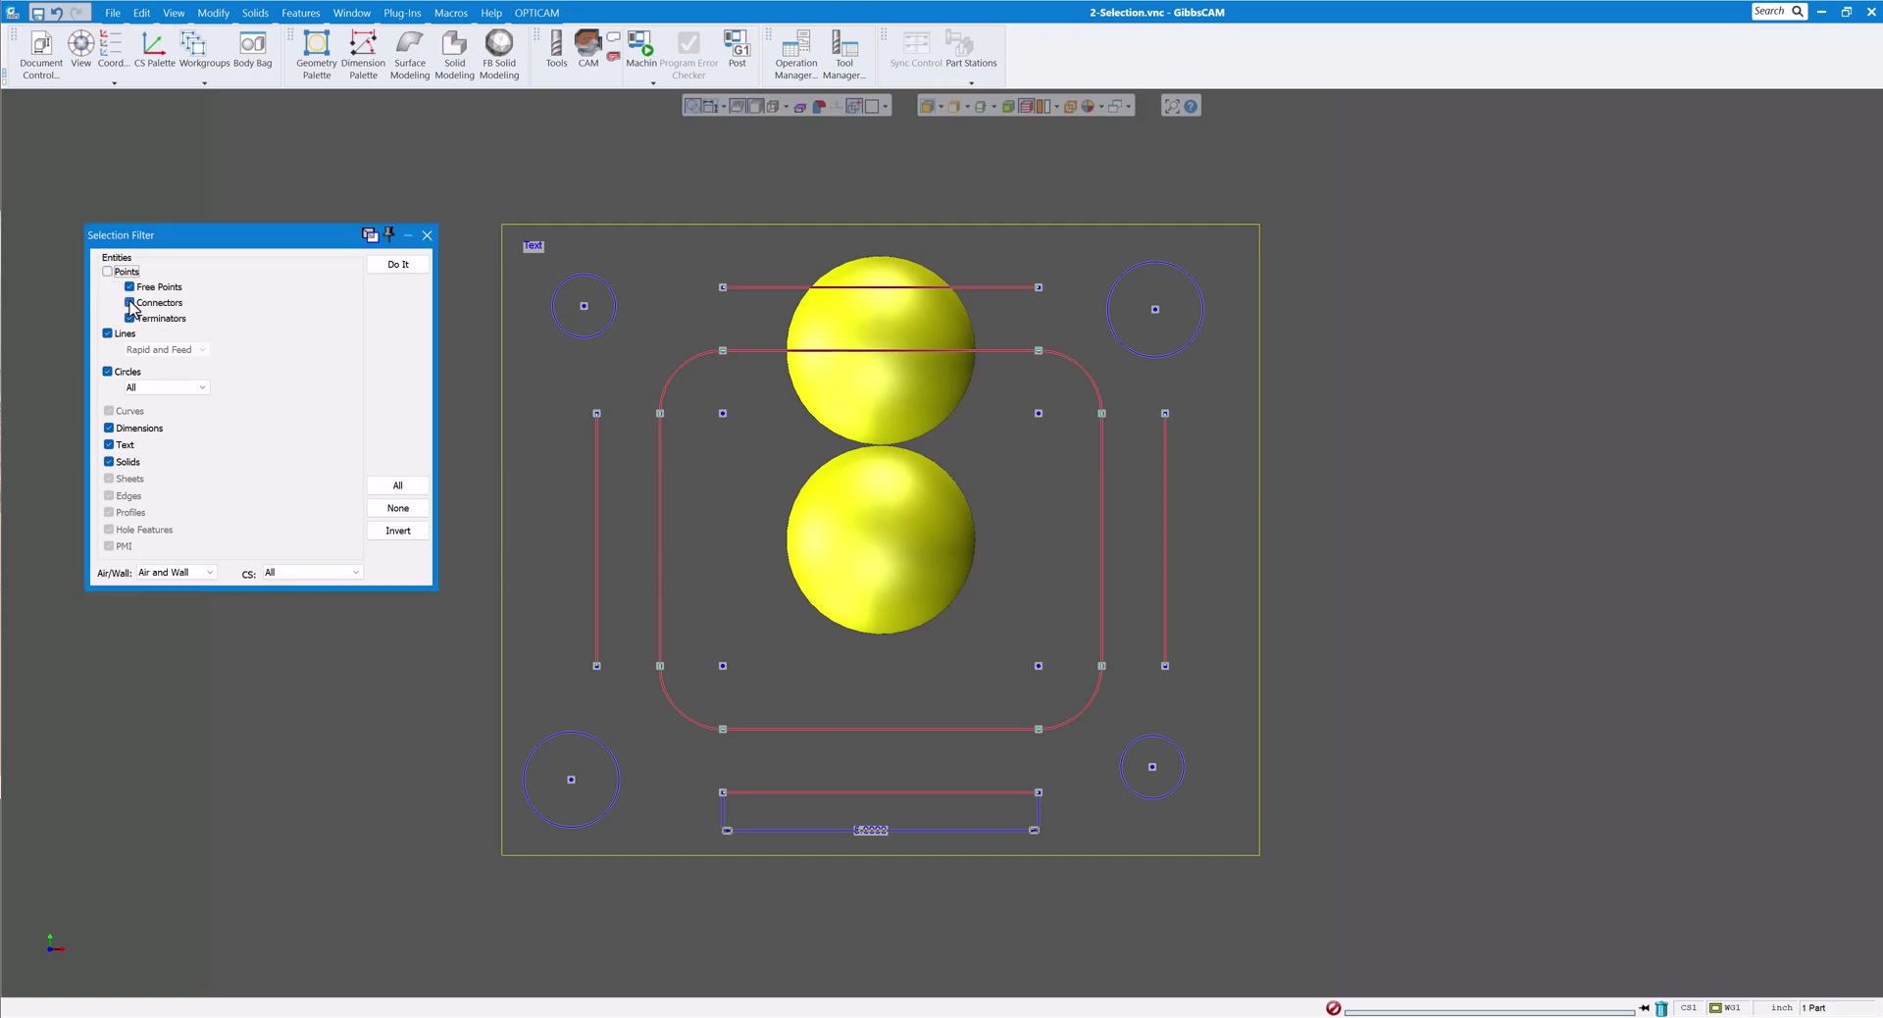
left_click(130, 303)
left_click(395, 265)
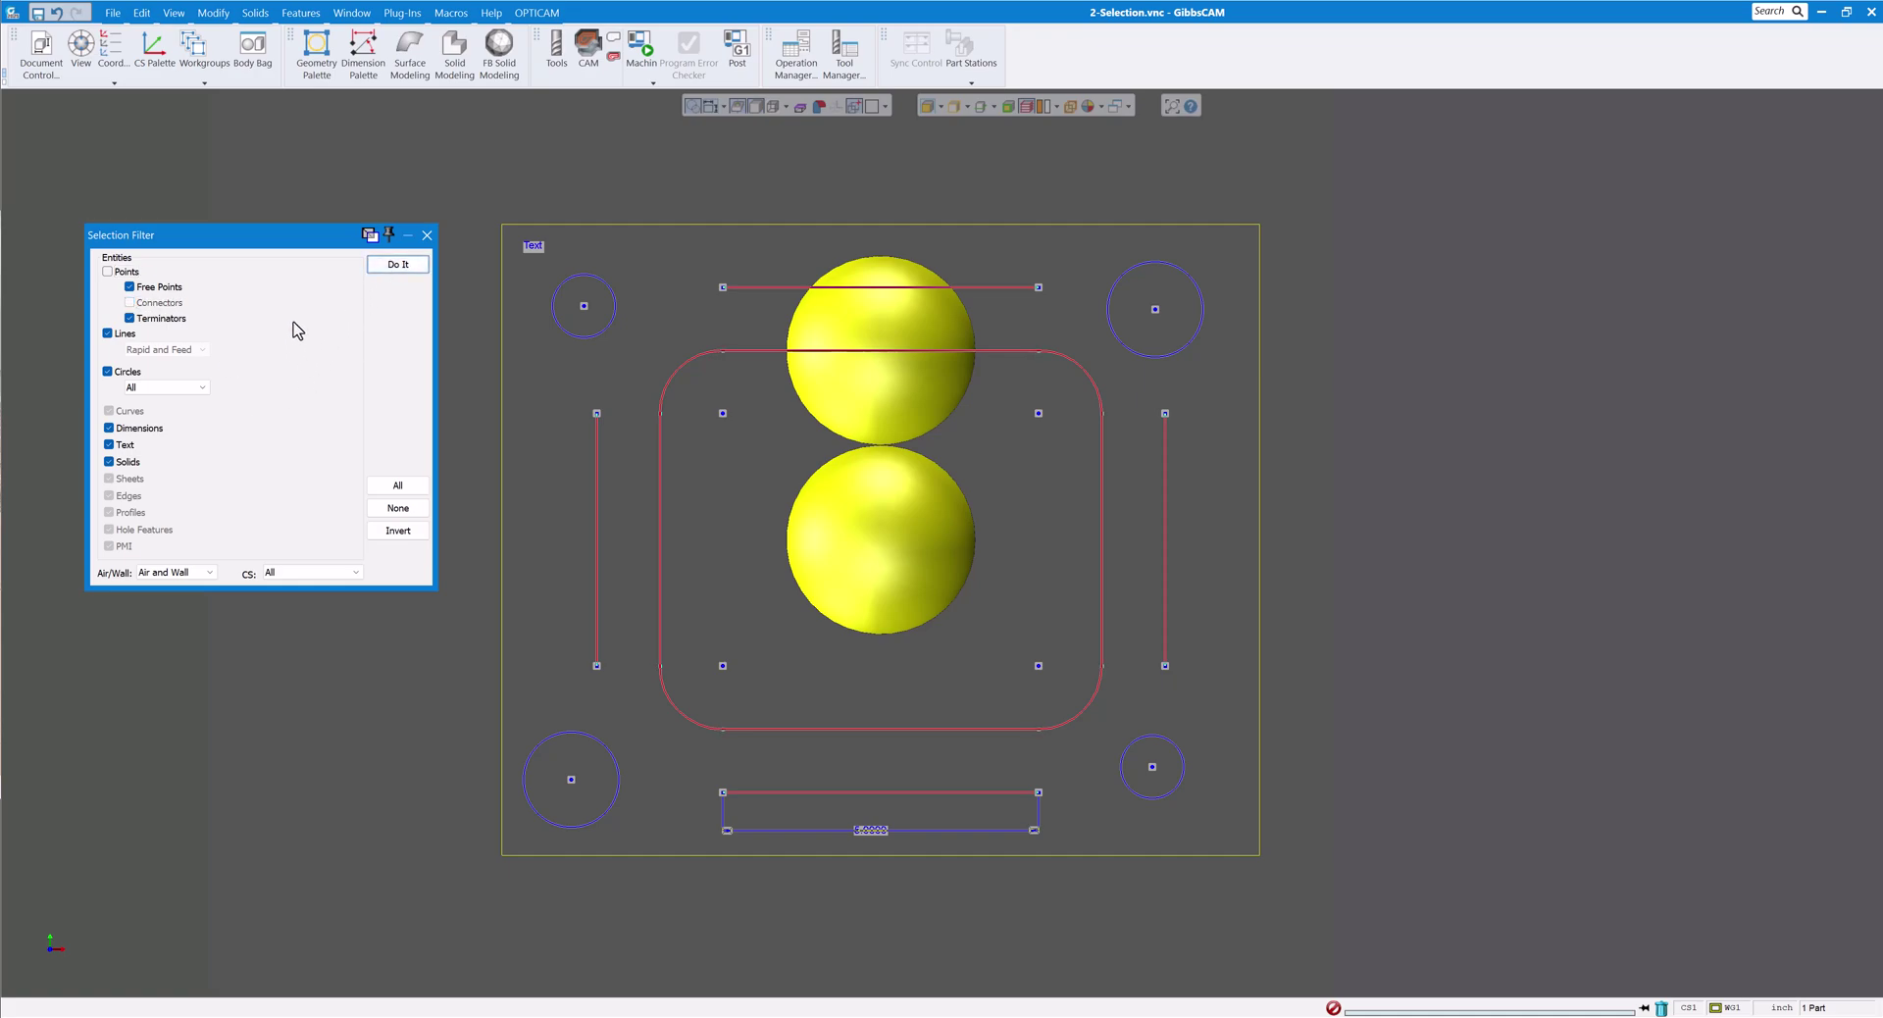
left_click(398, 530)
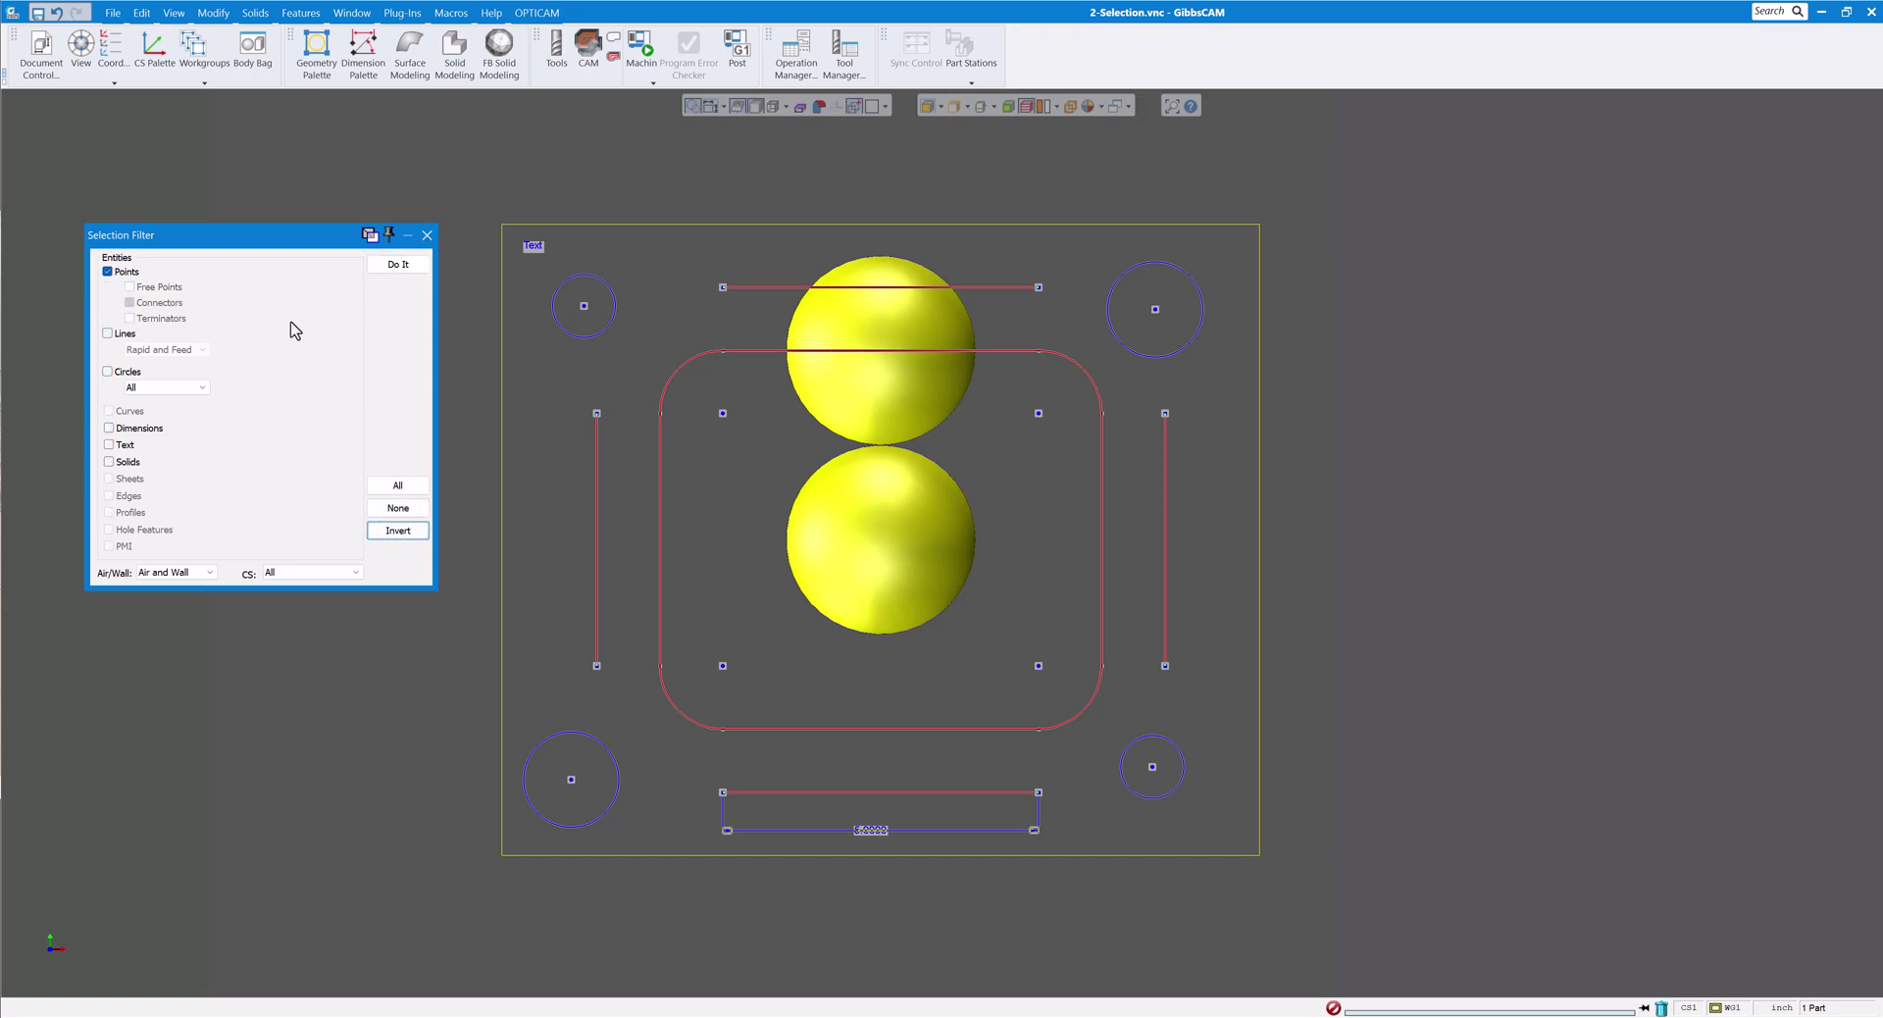
left_click(427, 236)
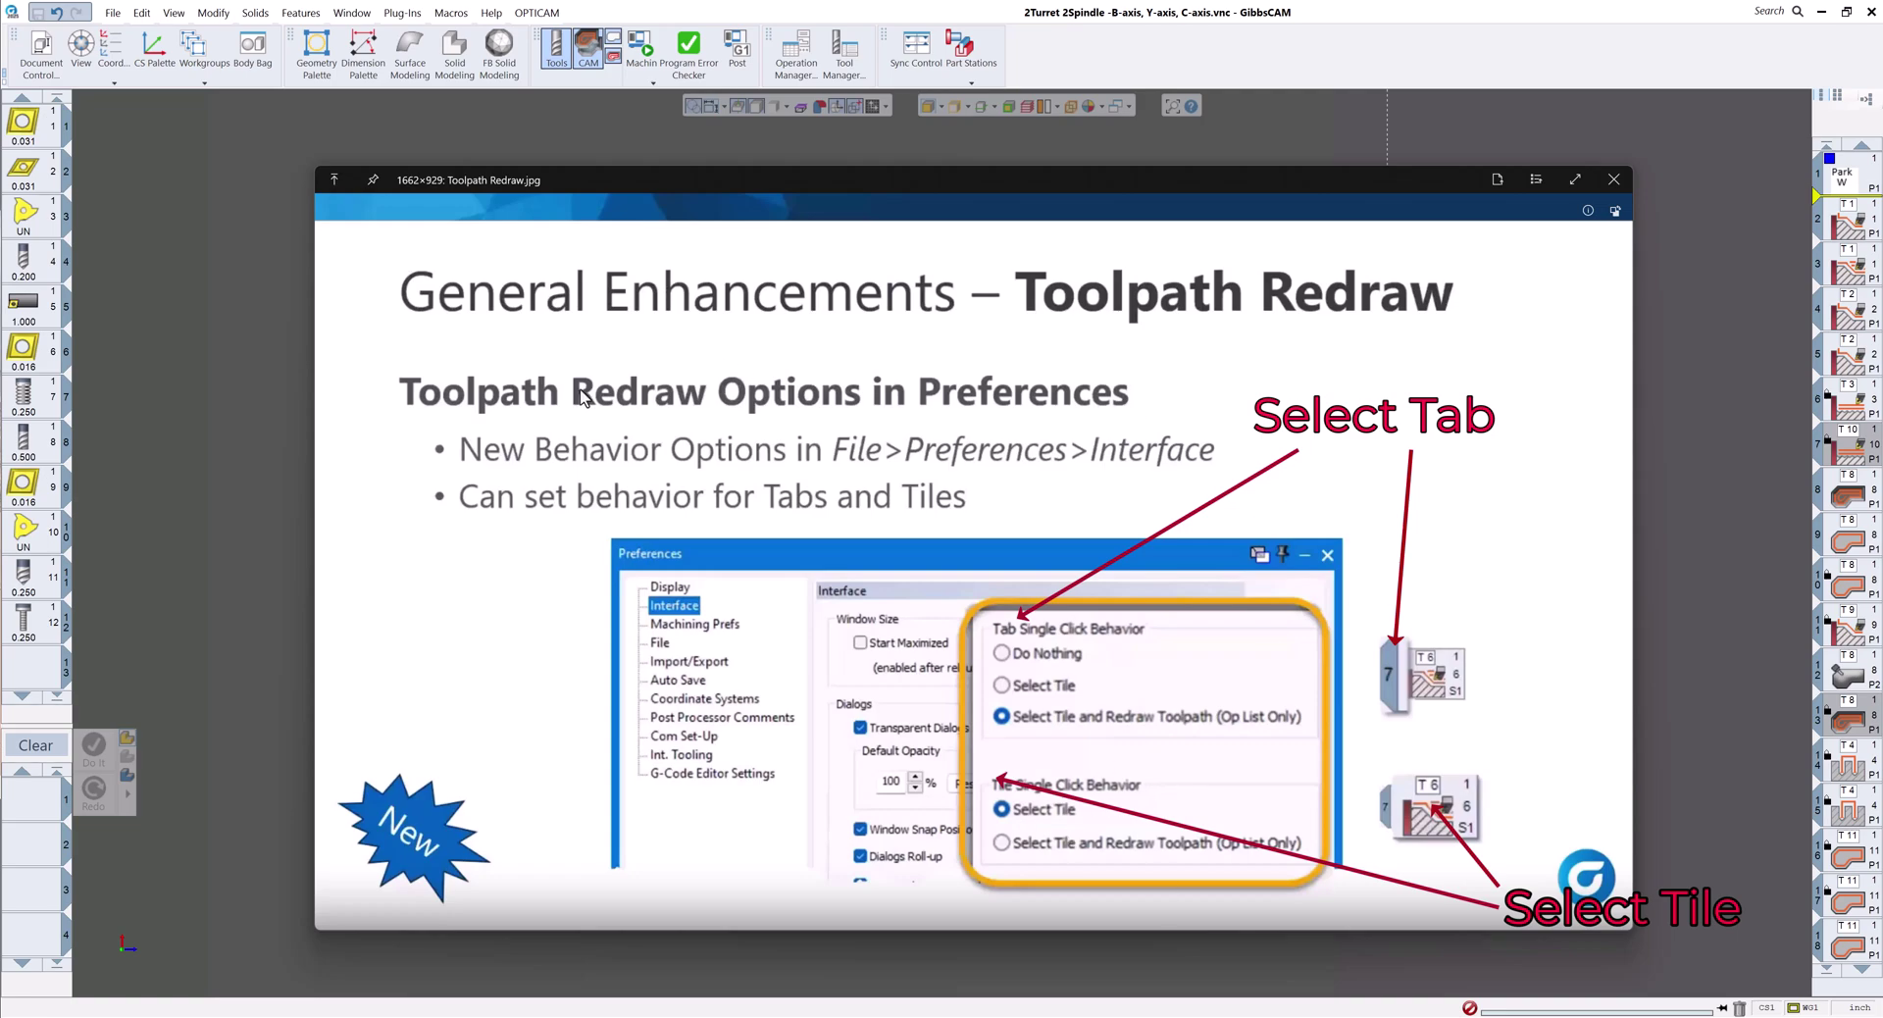
Step: Close the slide and set the Preferences tile single click to select the tile only
left_click(1613, 180)
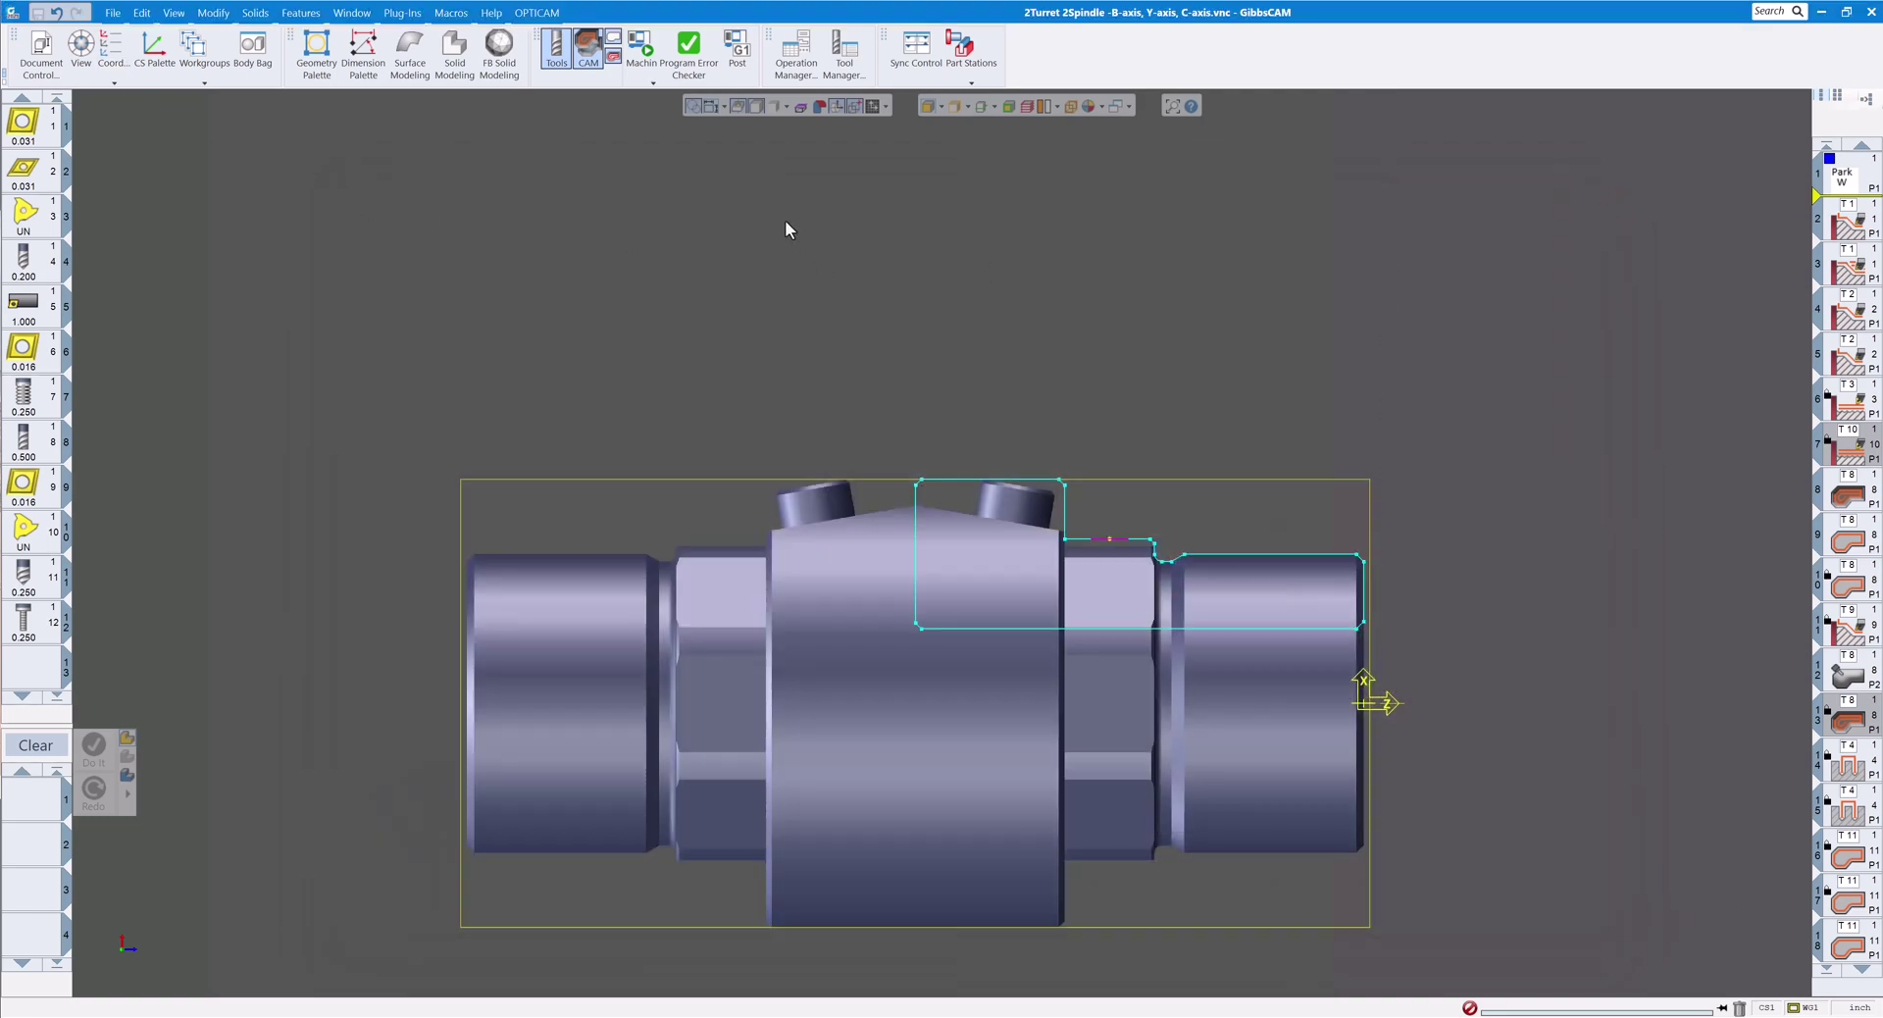
left_click(113, 14)
left_click(136, 441)
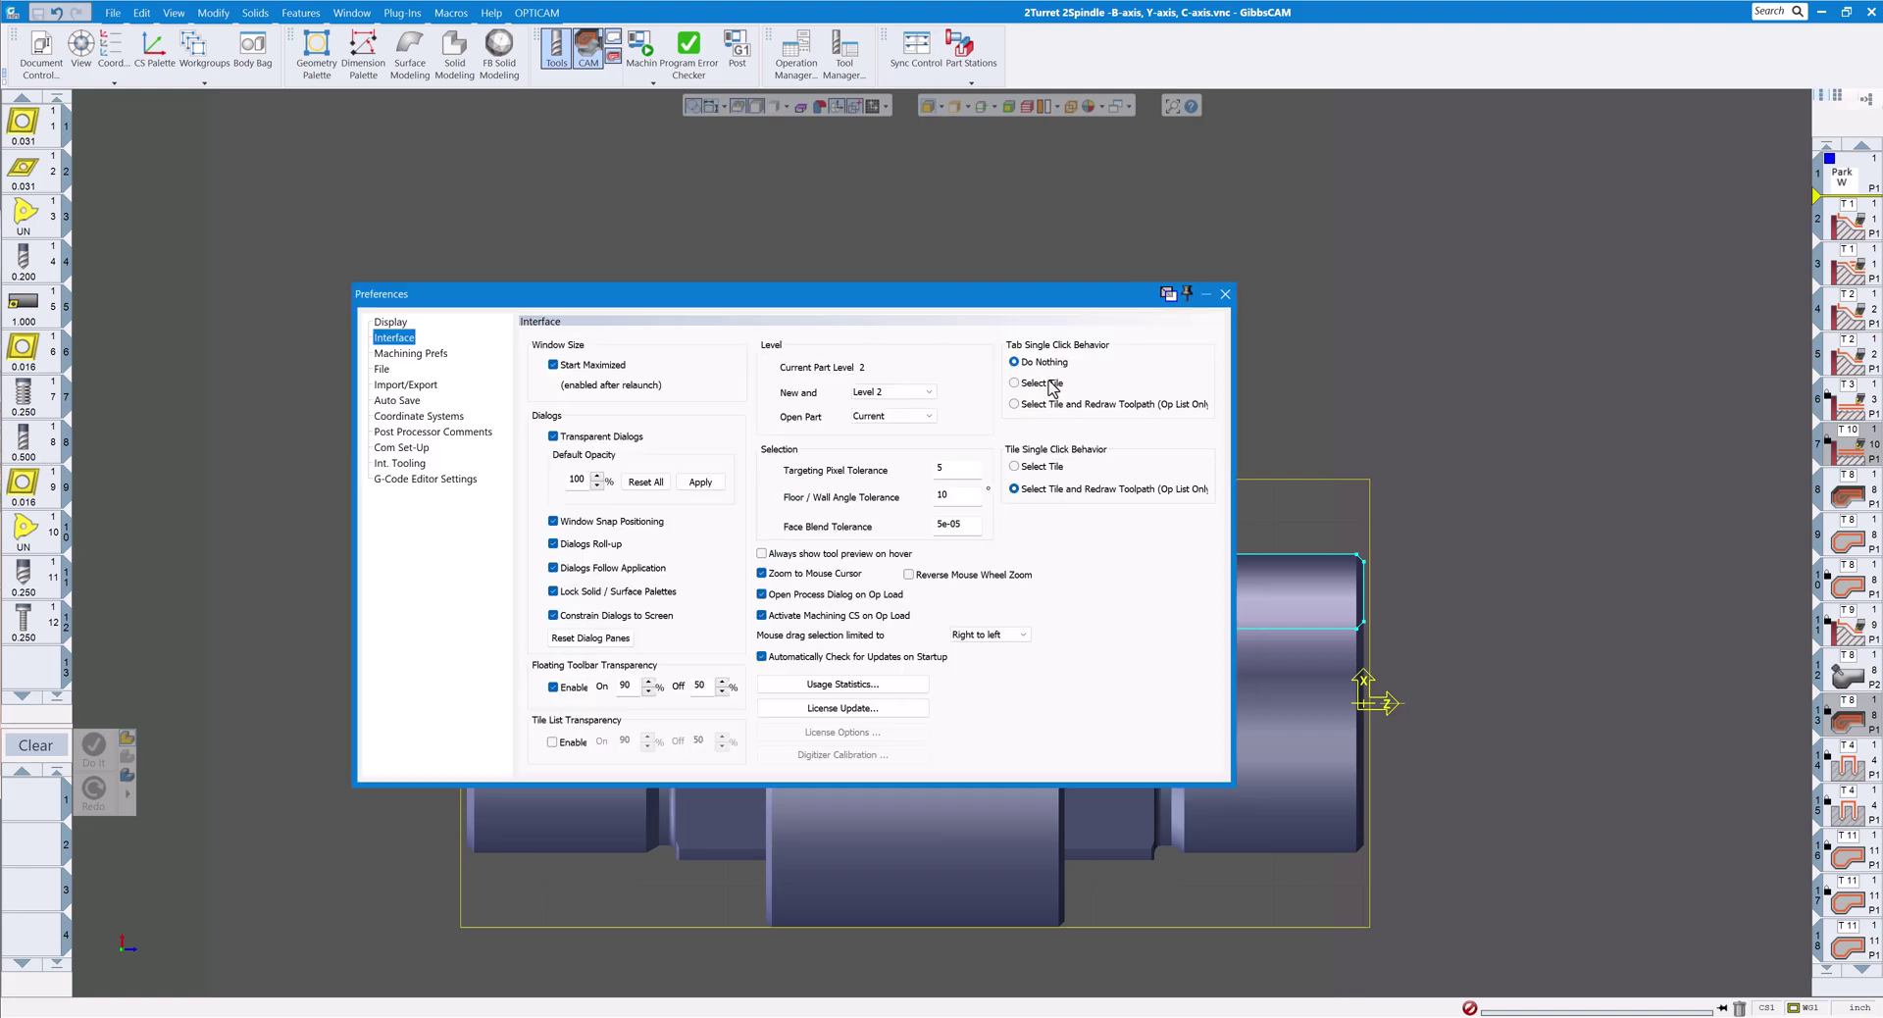
left_click(1014, 466)
left_click(1225, 294)
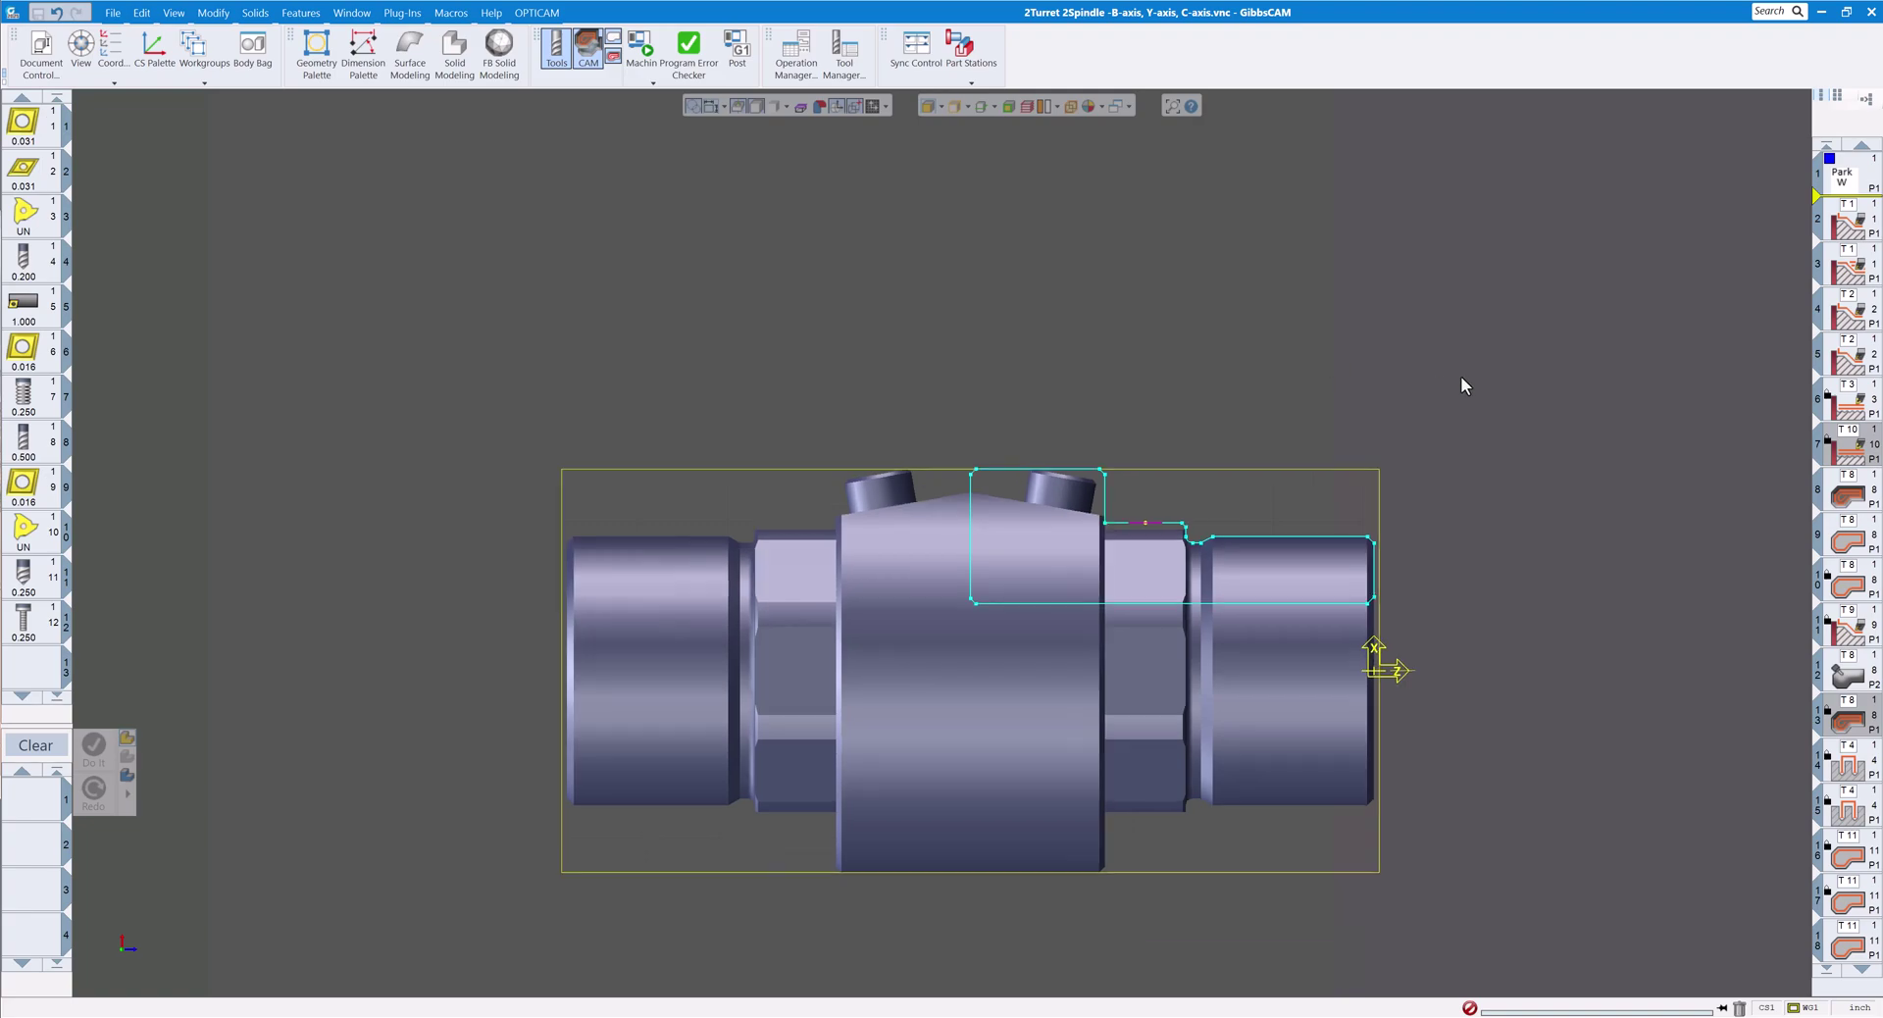
Step: Select operations 3, 2 and 4, then show operation 6's roughing toolpath zoomed out
left_click(1845, 273)
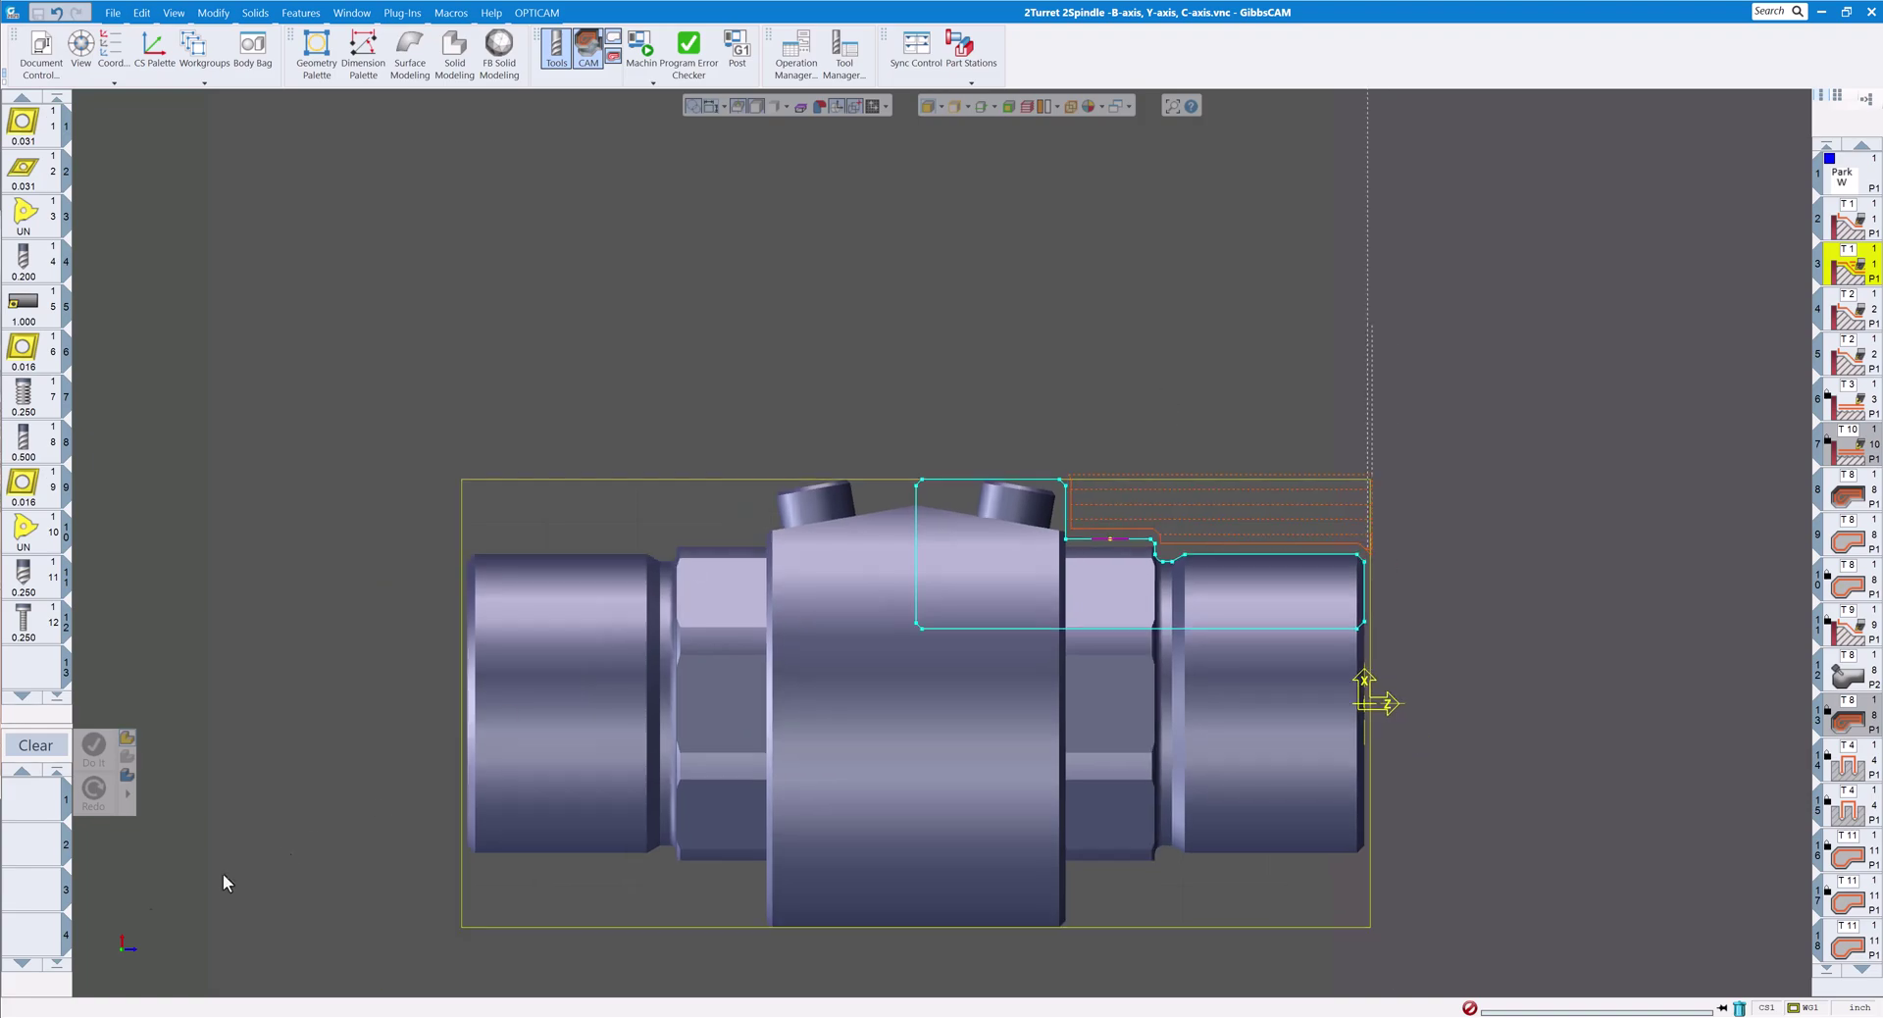
mouse_move(94, 966)
left_click(1858, 220)
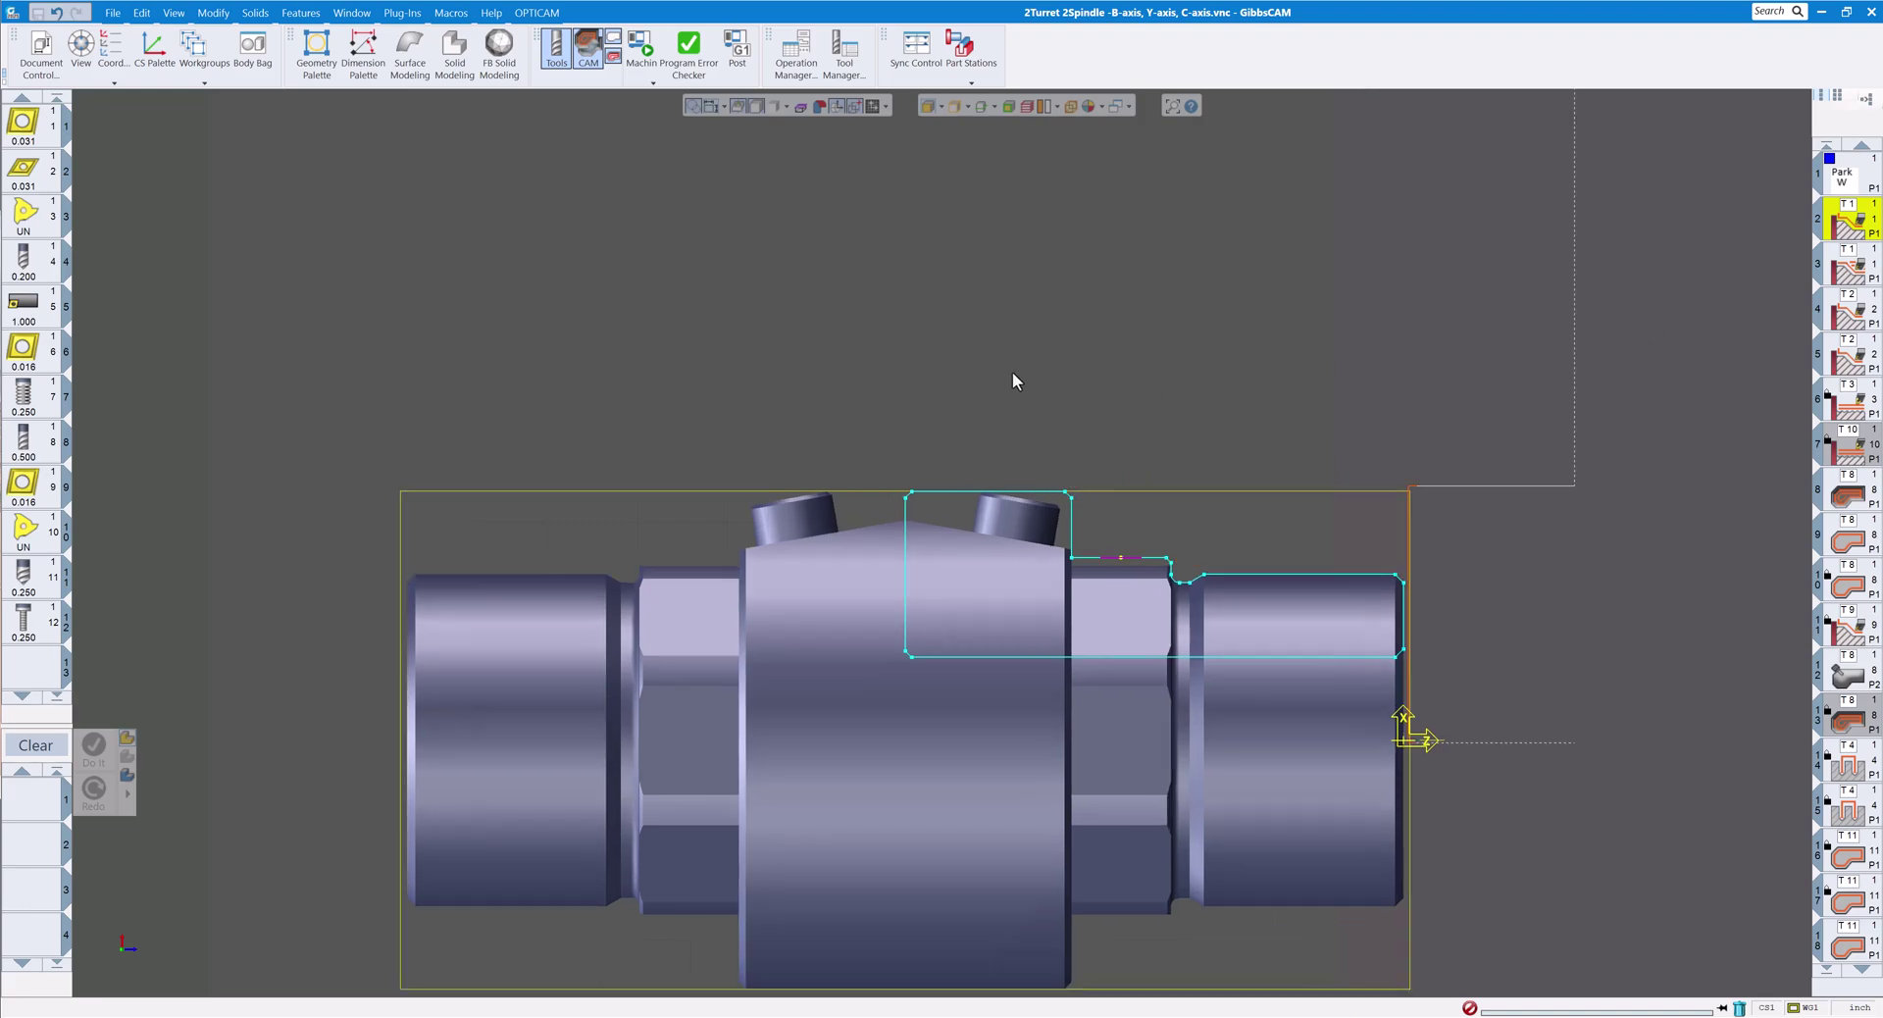
left_click(1847, 318)
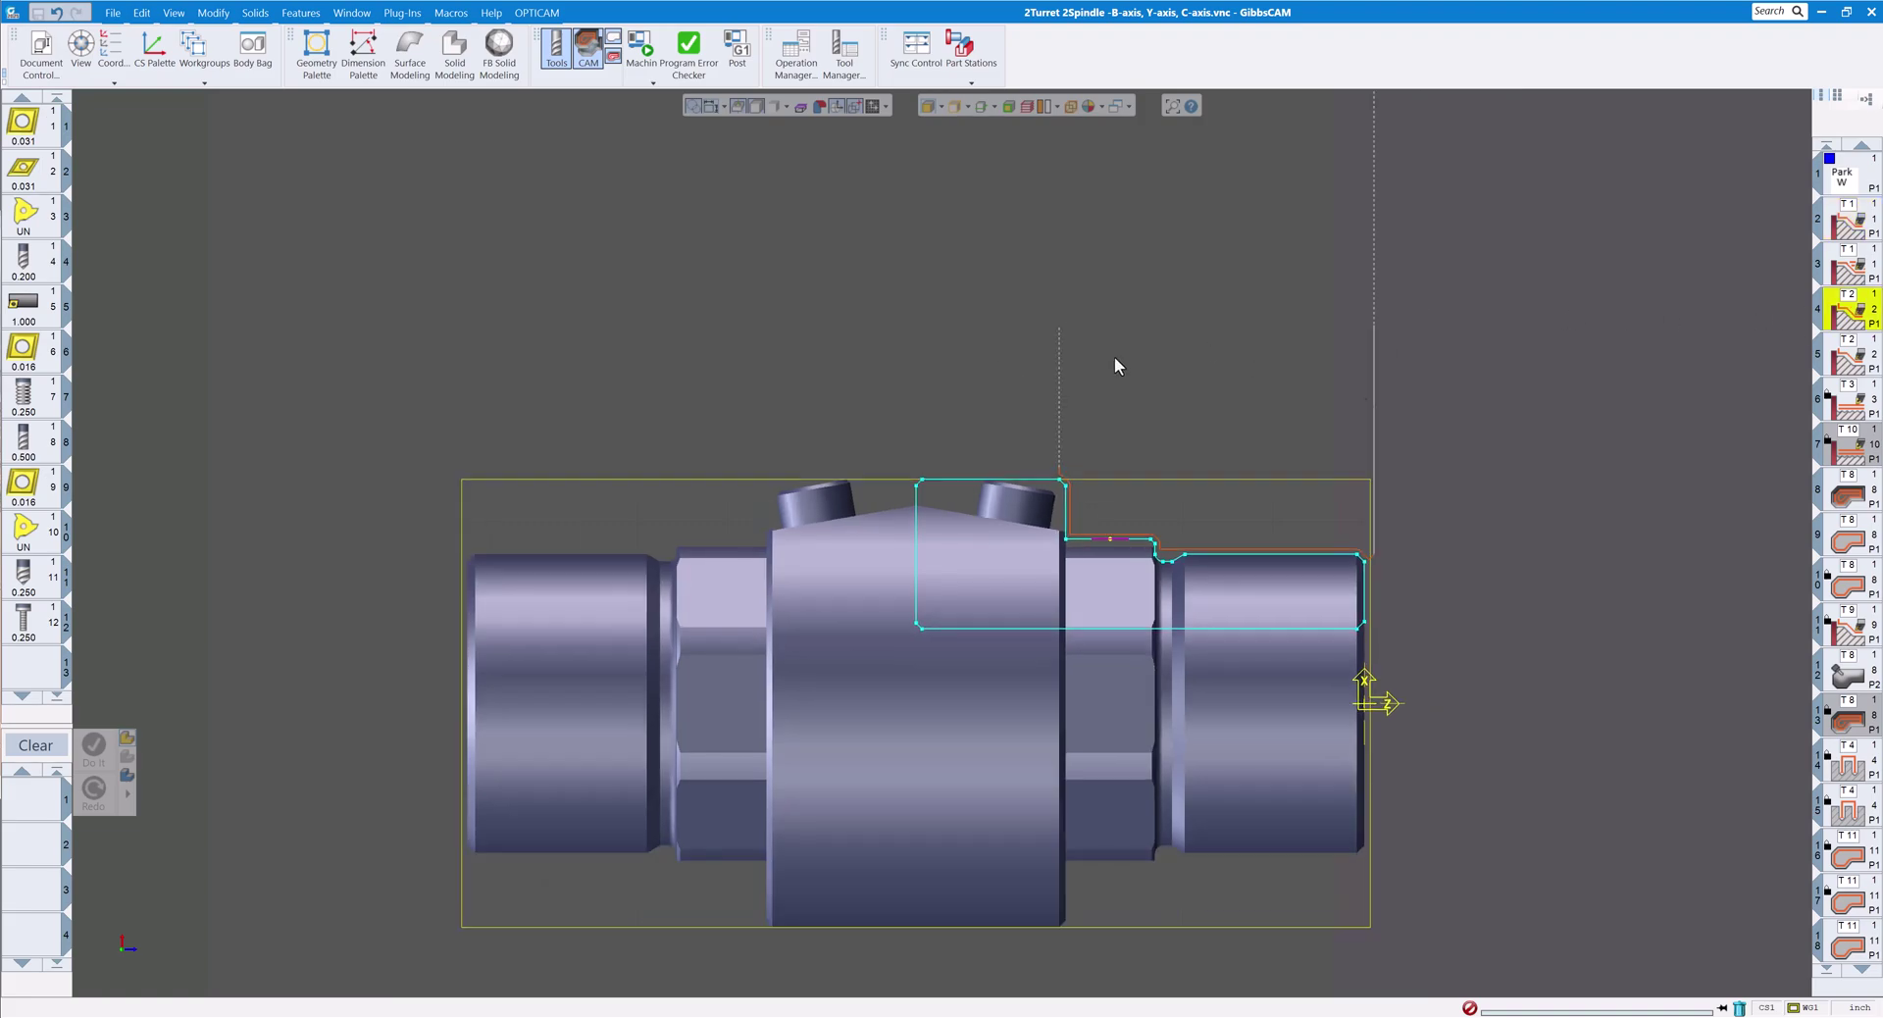
left_click(1848, 402)
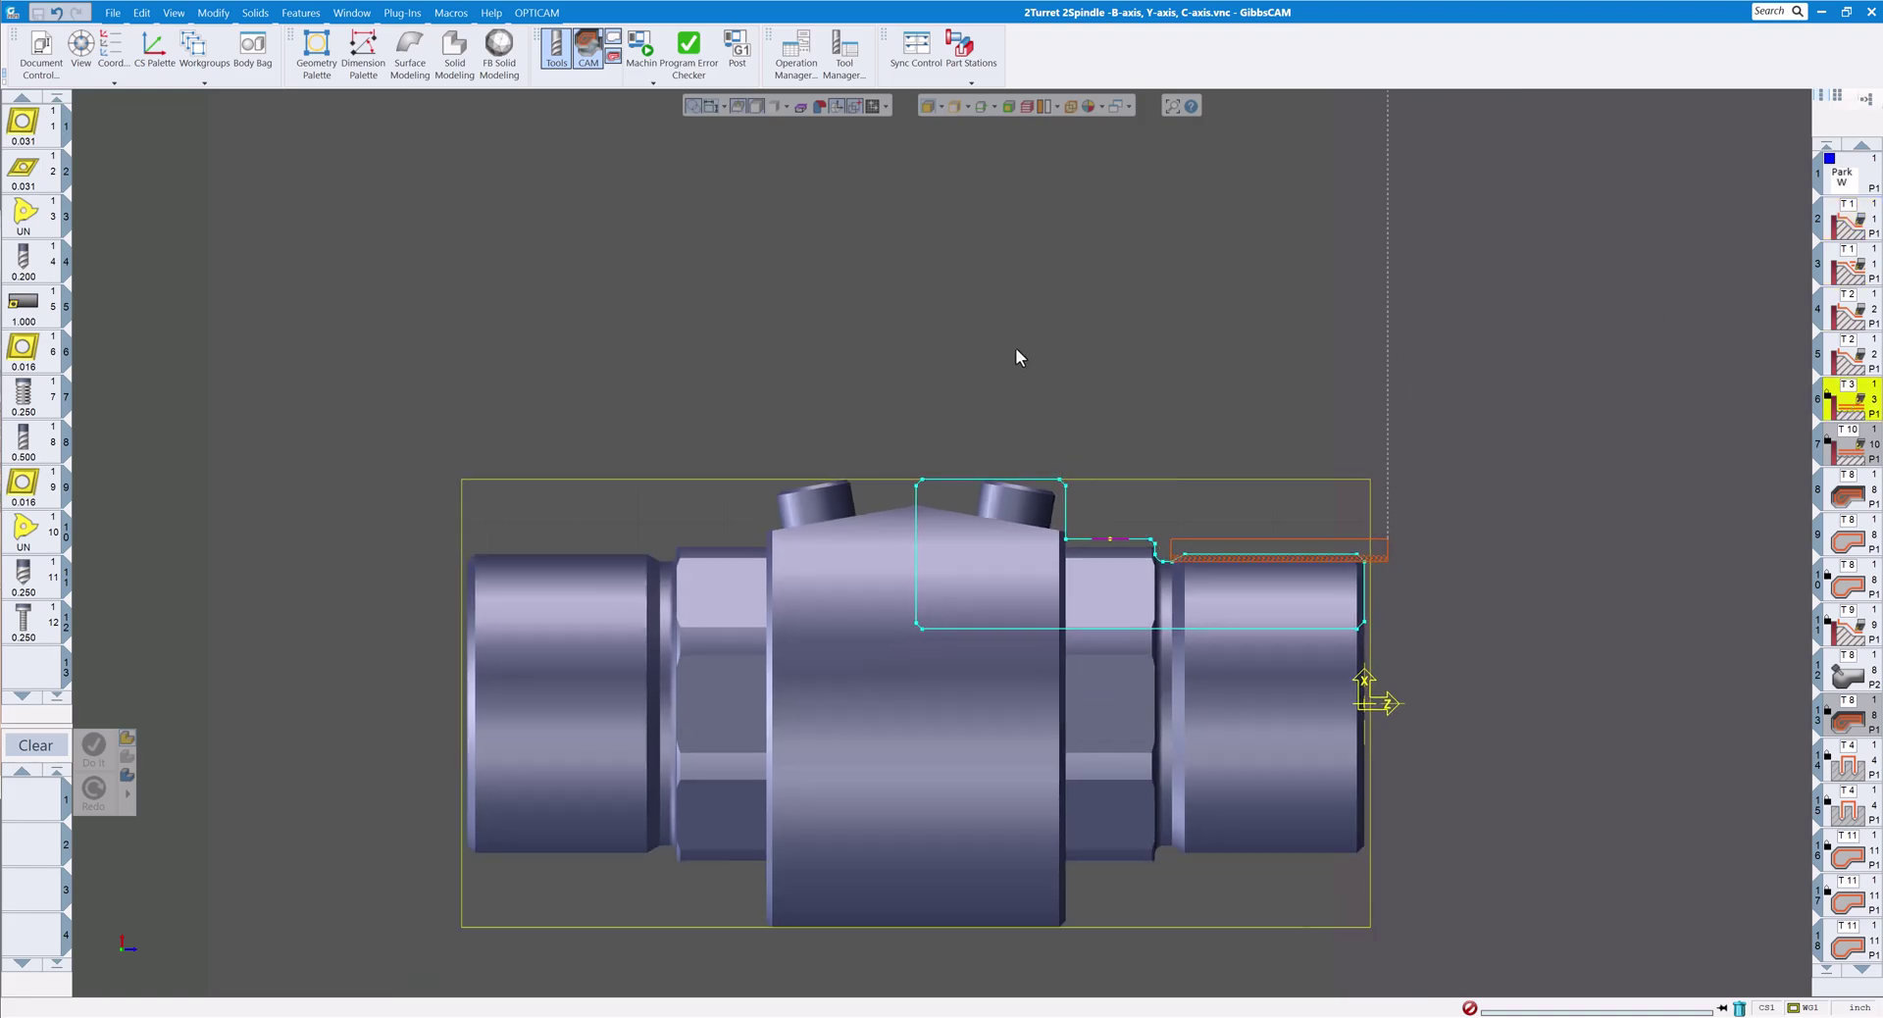
scroll(1016, 347, "down", 1)
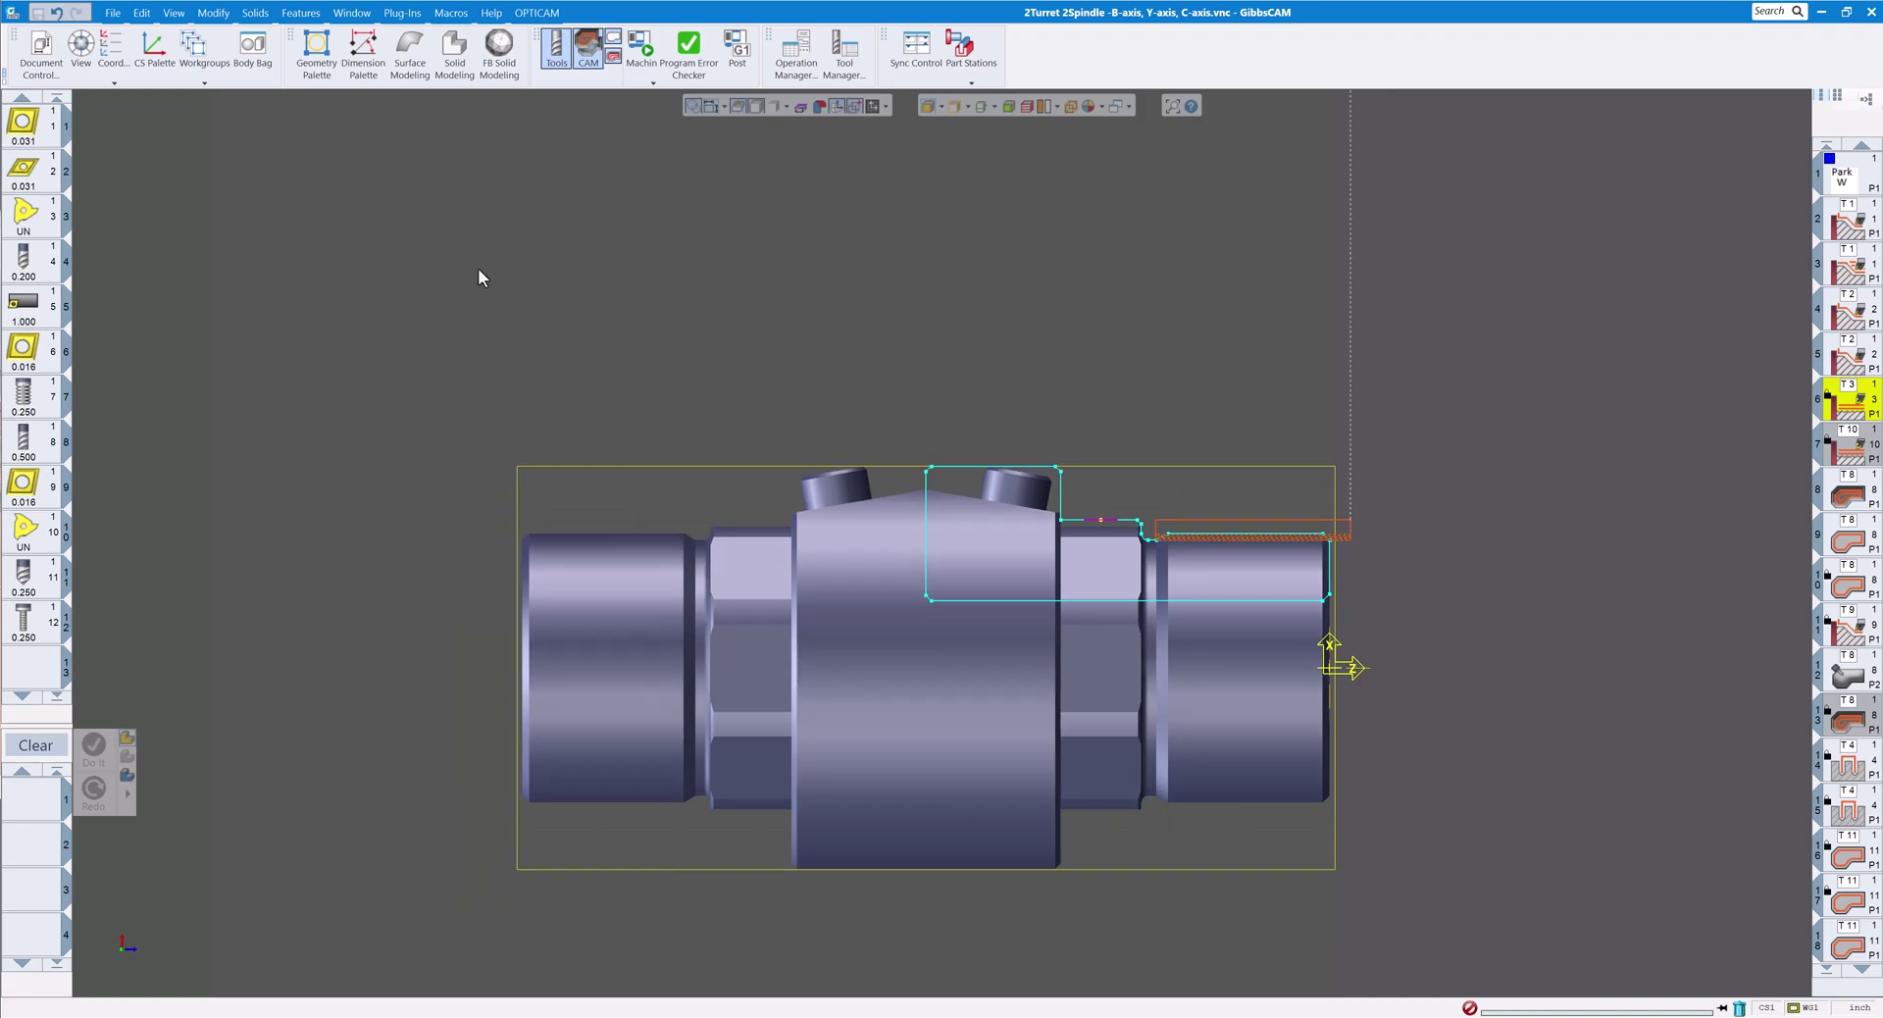
Step: Clear the operation selection and set Tab Single Click Behavior to Select Tile and Redraw Toolpath
left_click(113, 13)
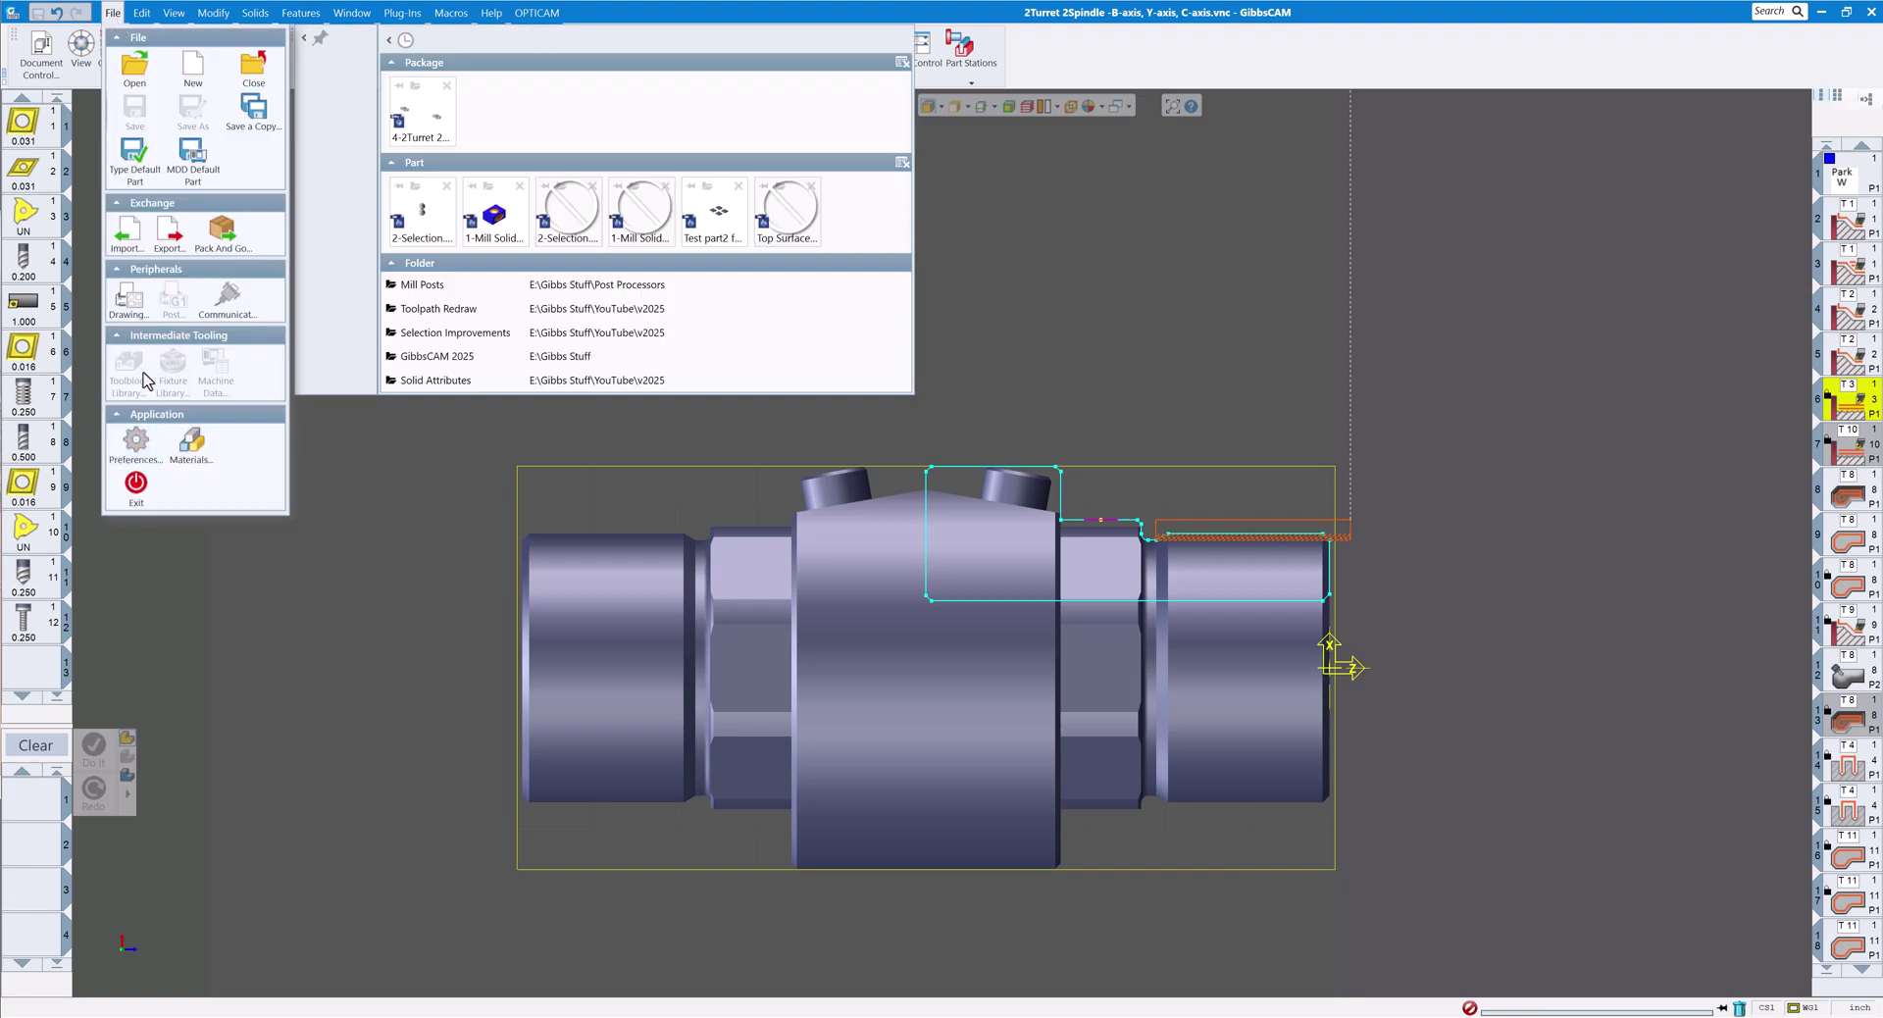
left_click(1214, 322)
left_click(1816, 243)
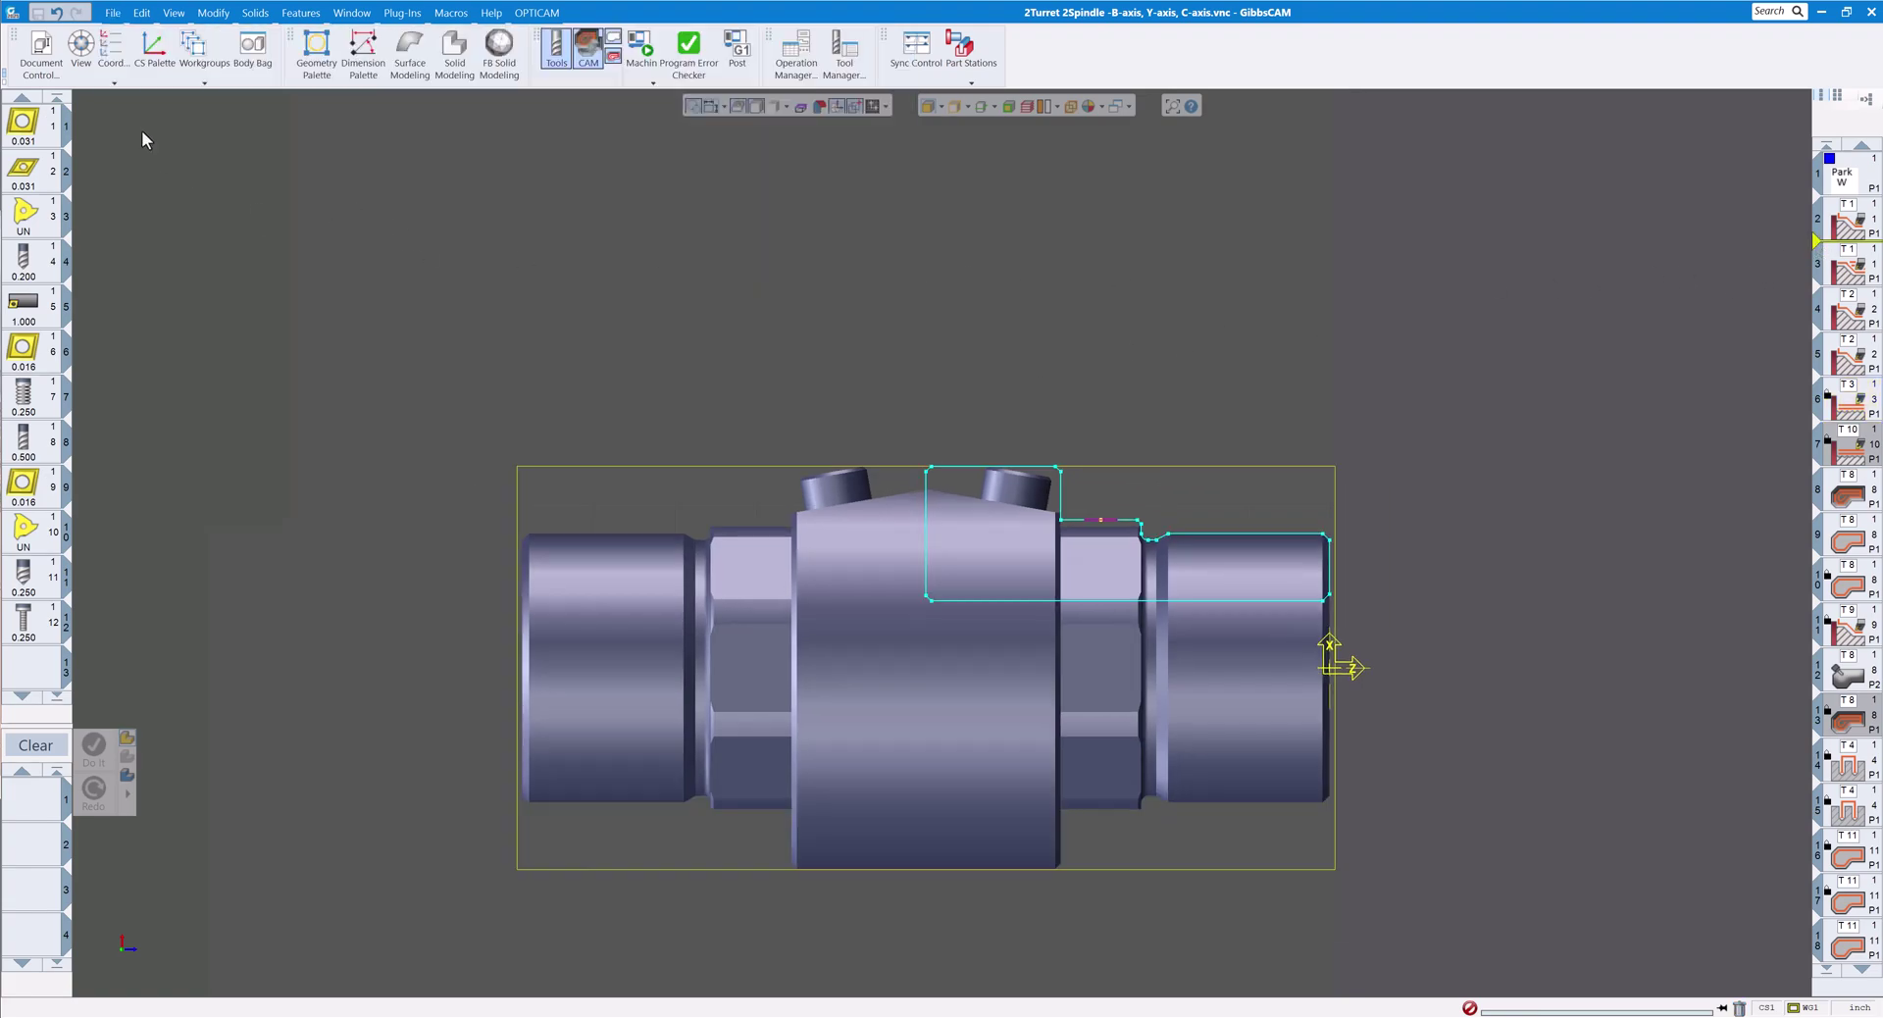
left_click(113, 13)
left_click(138, 439)
left_click_drag(1059, 302, 917, 204)
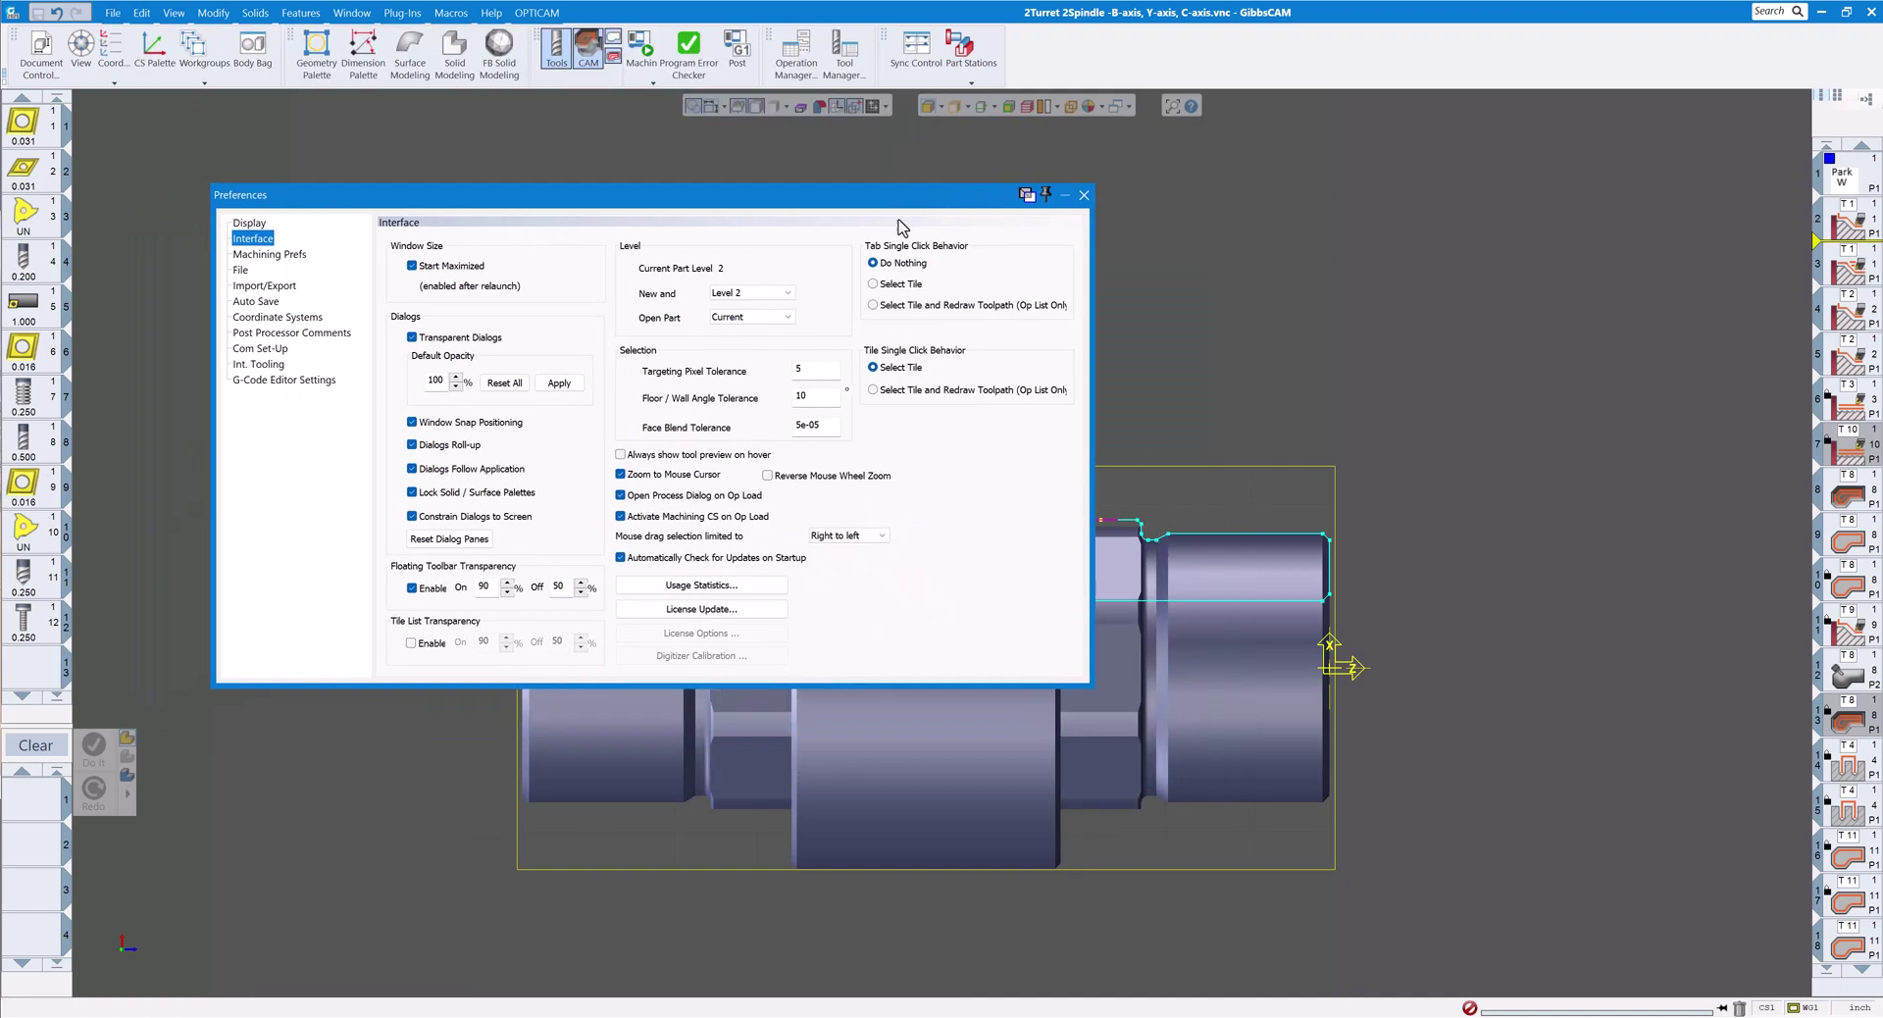
left_click(873, 305)
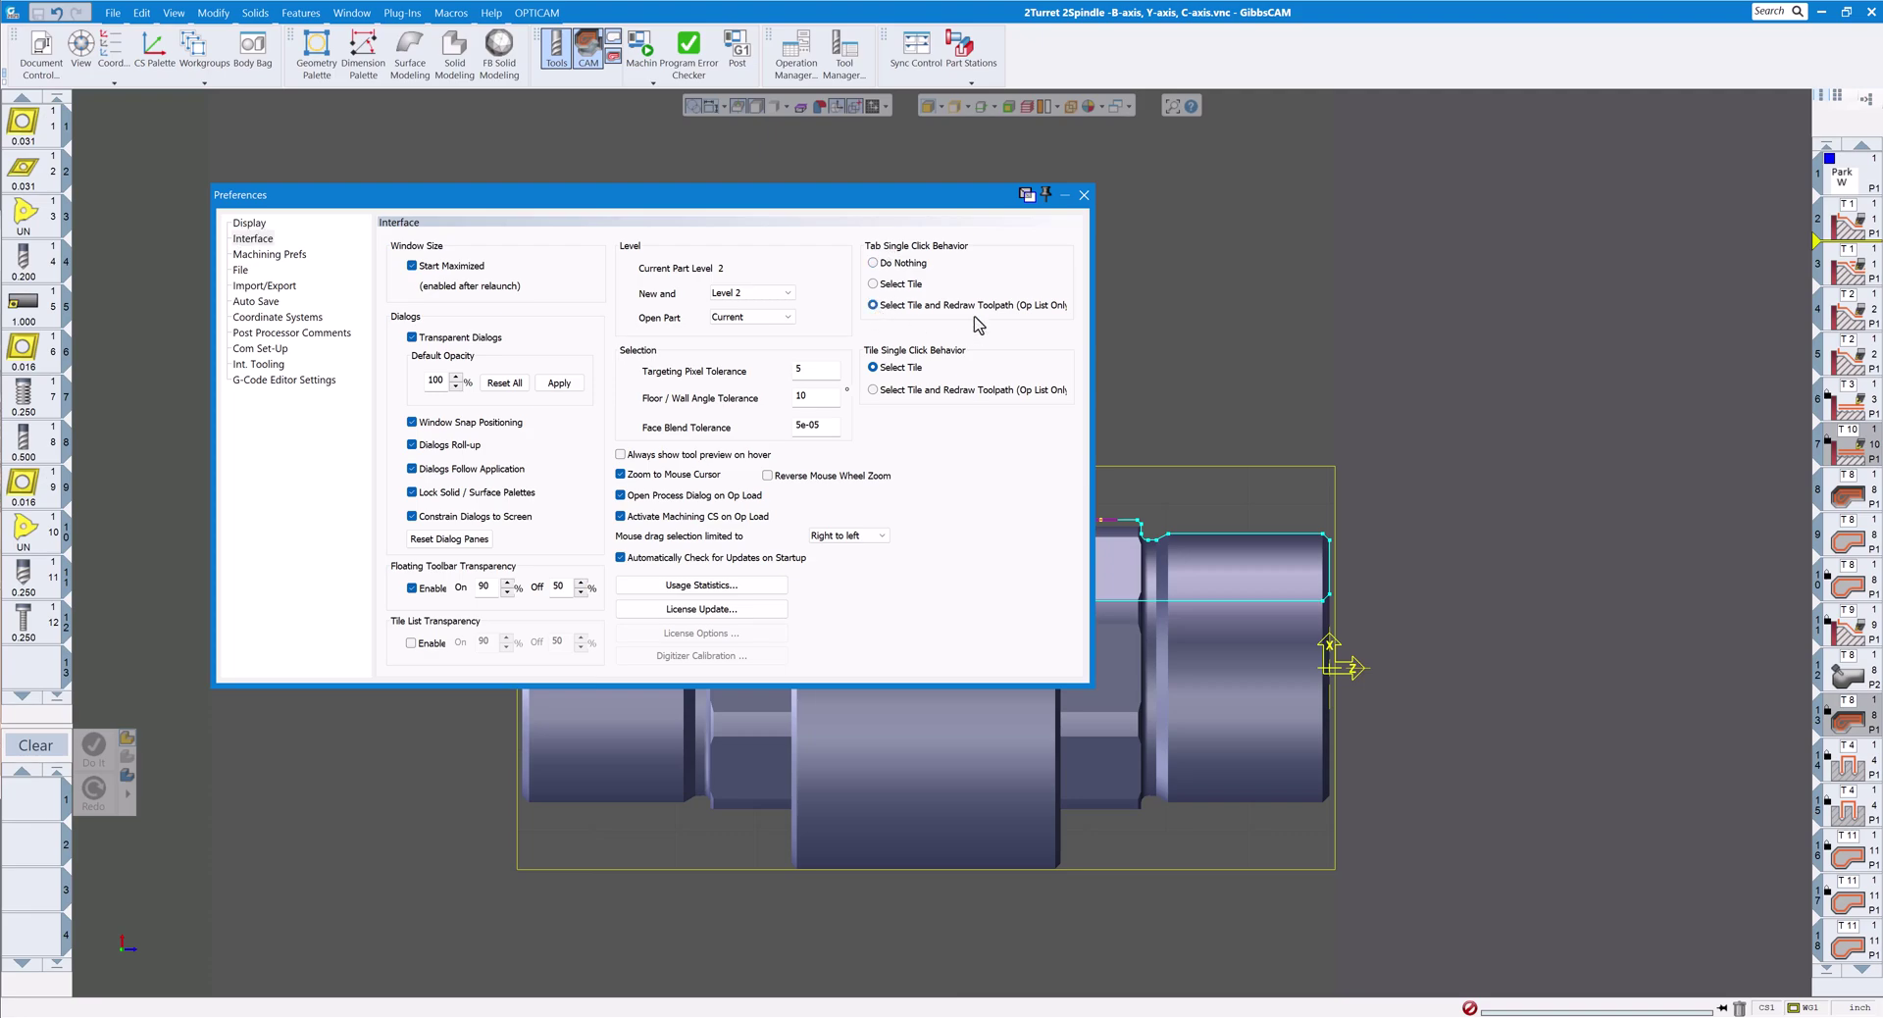
left_click(1084, 196)
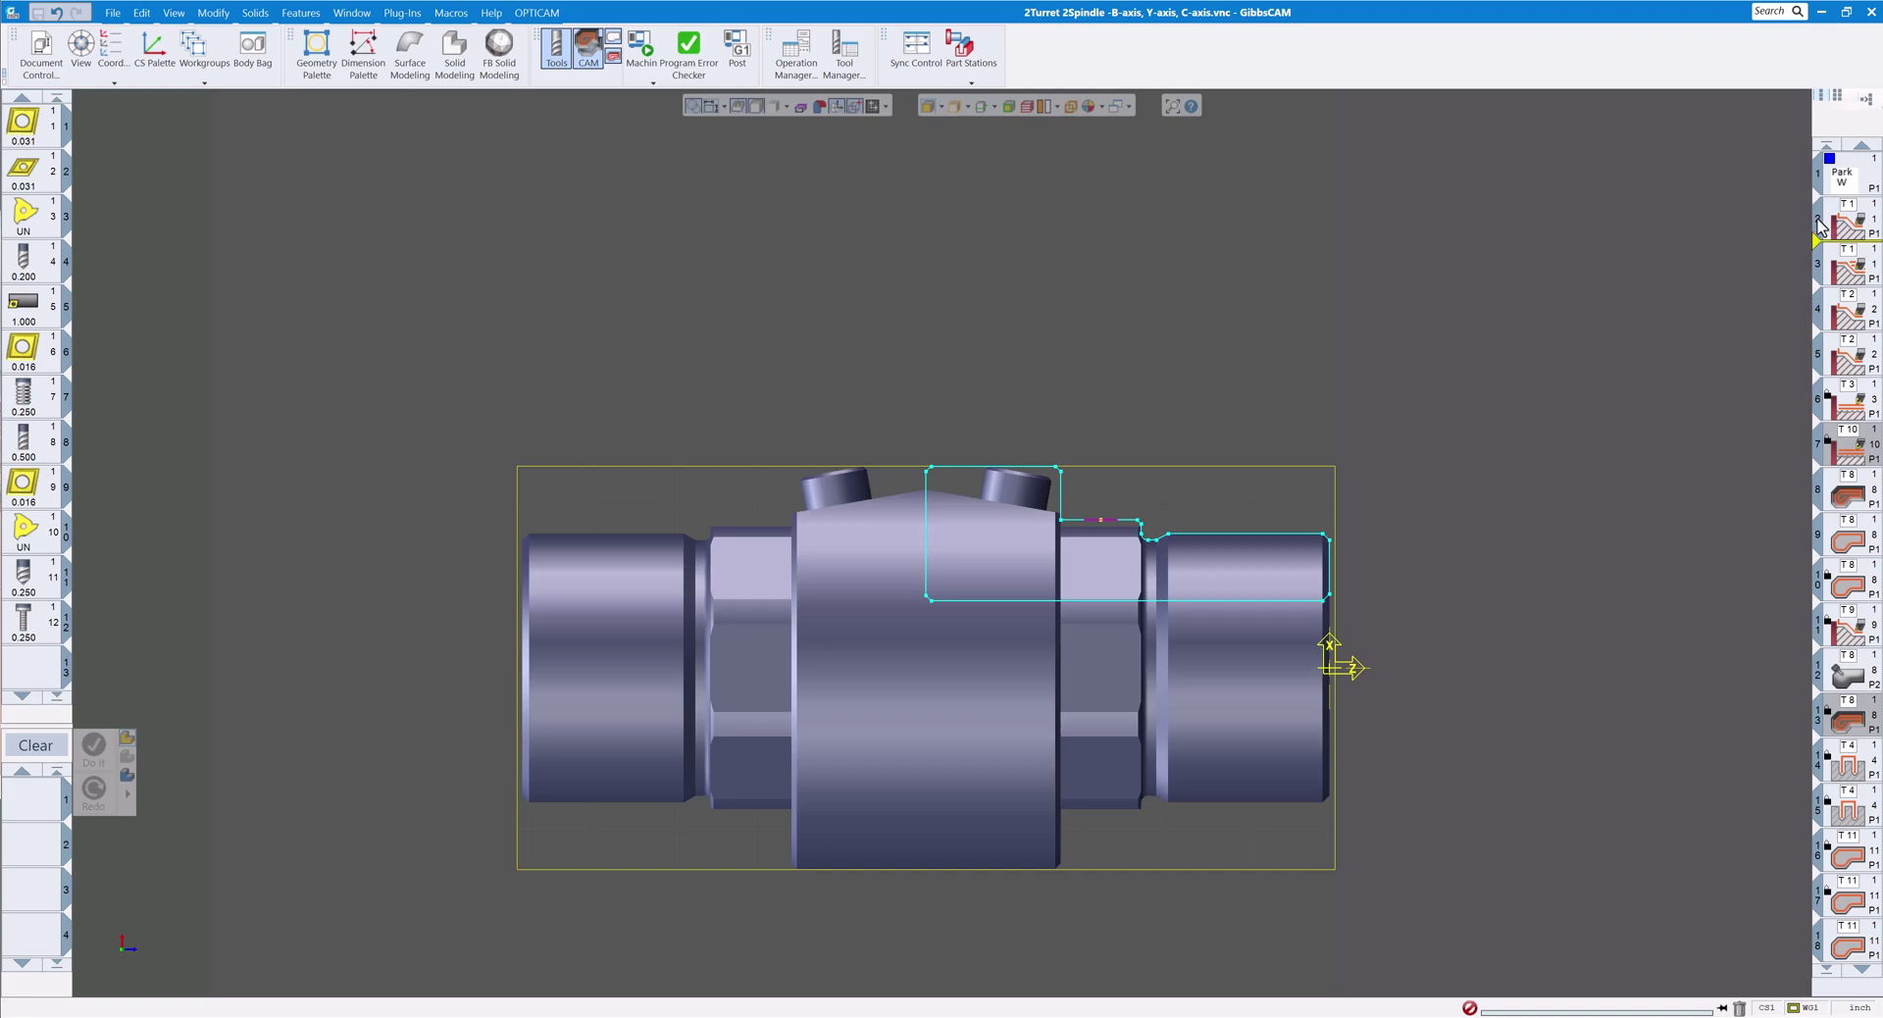
Step: Redraw toolpaths via tabs of operations 3, 4, 5, 6, 7, back to 6, then 4, 3 and 2
left_click(1847, 273)
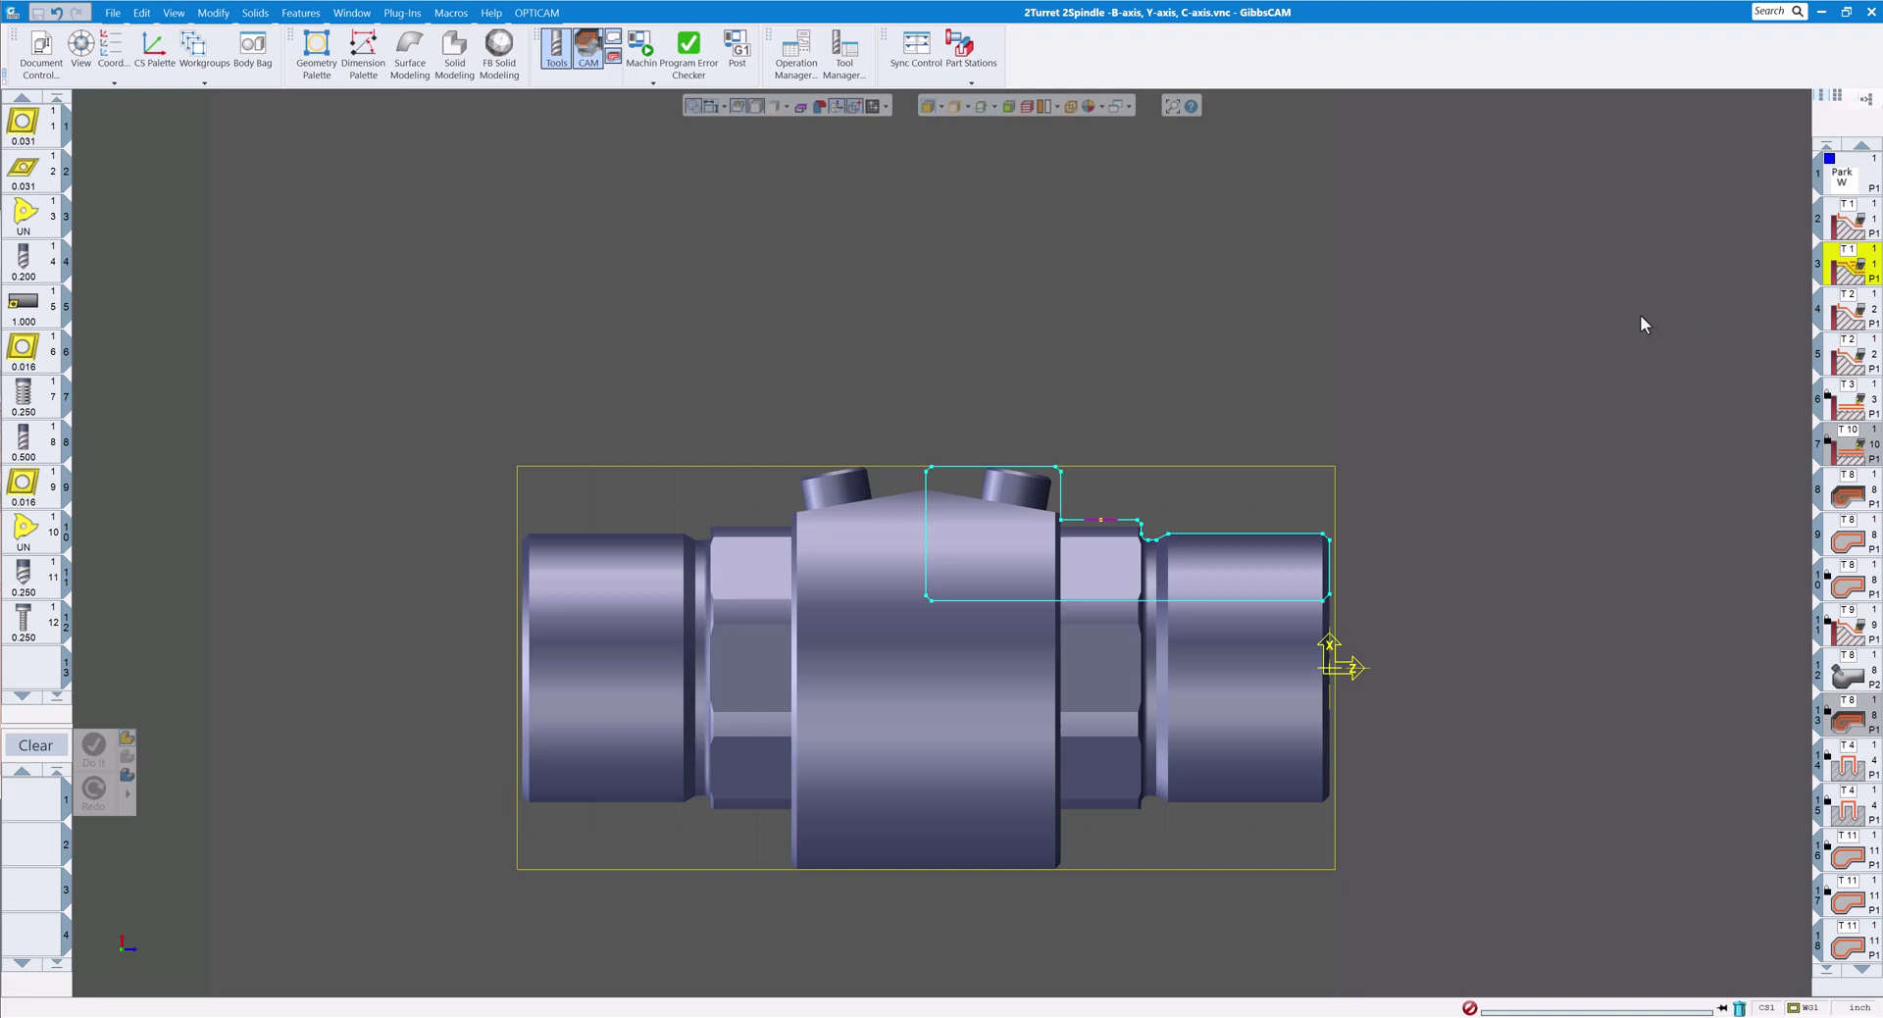
mouse_move(1818, 265)
left_click(1820, 318)
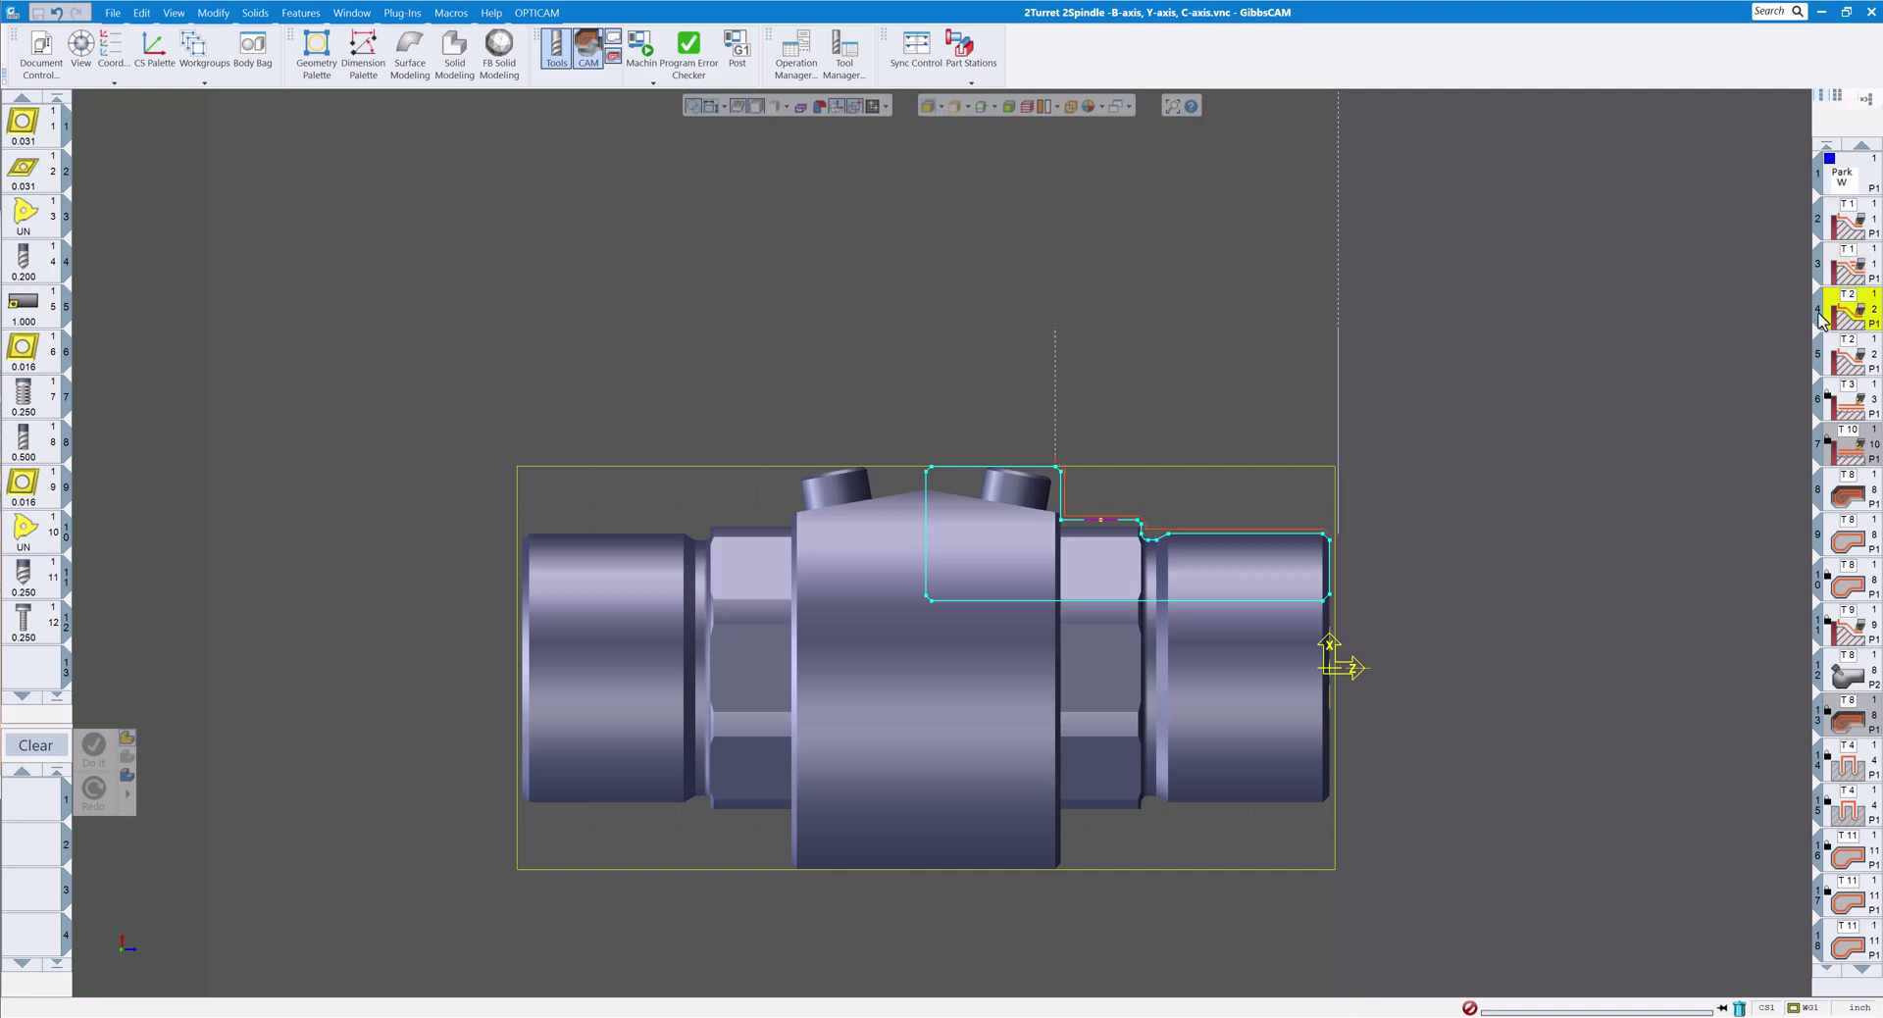
left_click(1819, 362)
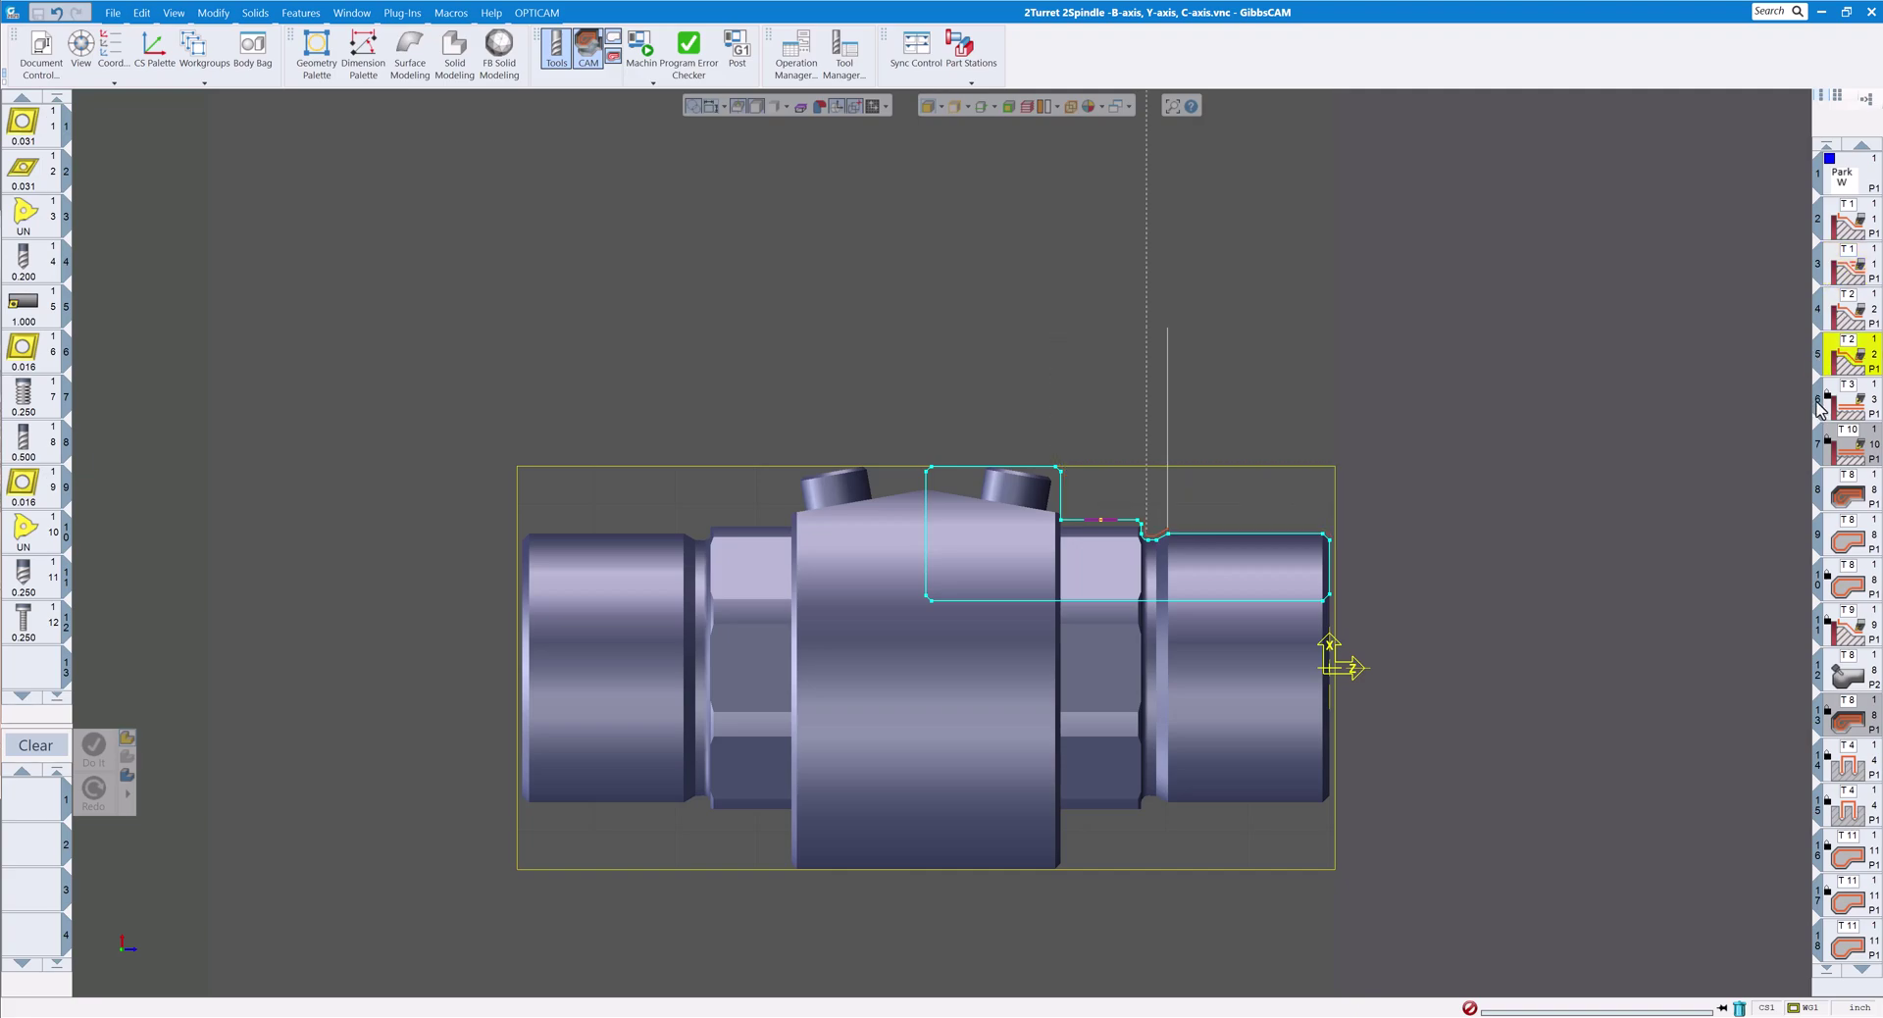
left_click(1819, 405)
left_click(1820, 451)
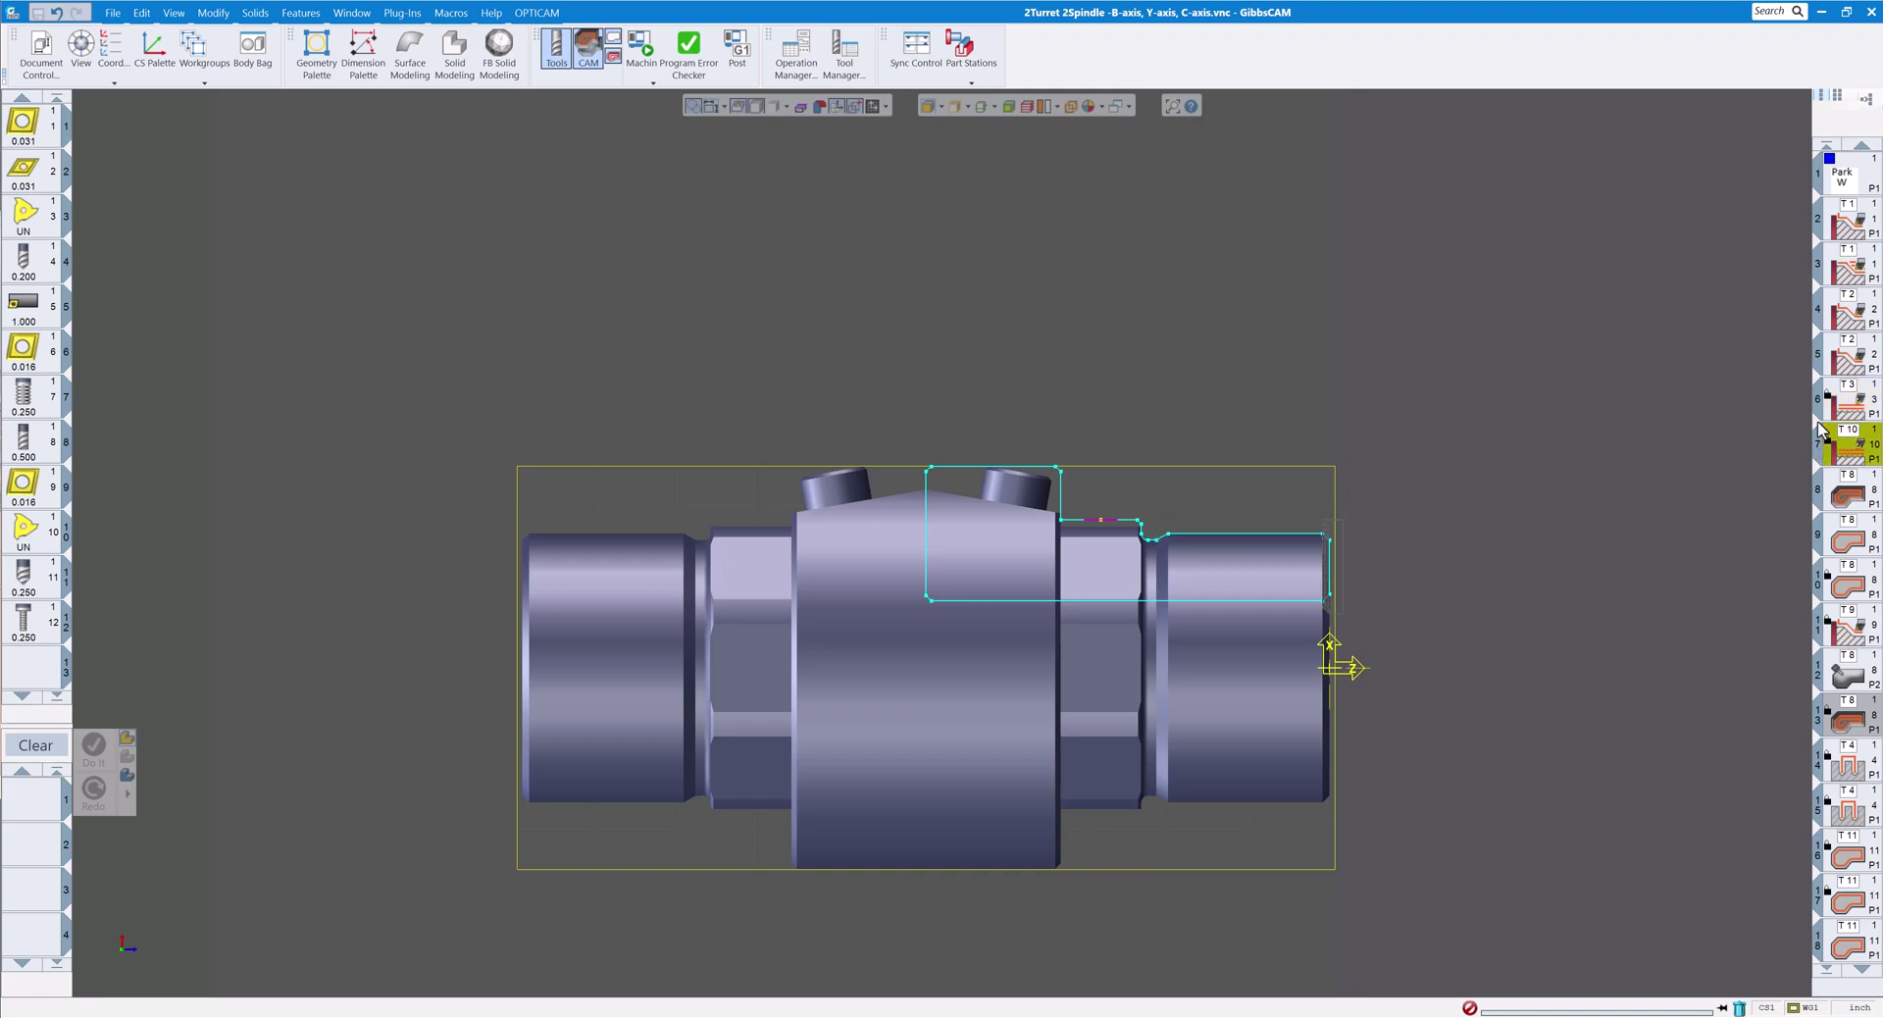
left_click(1820, 404)
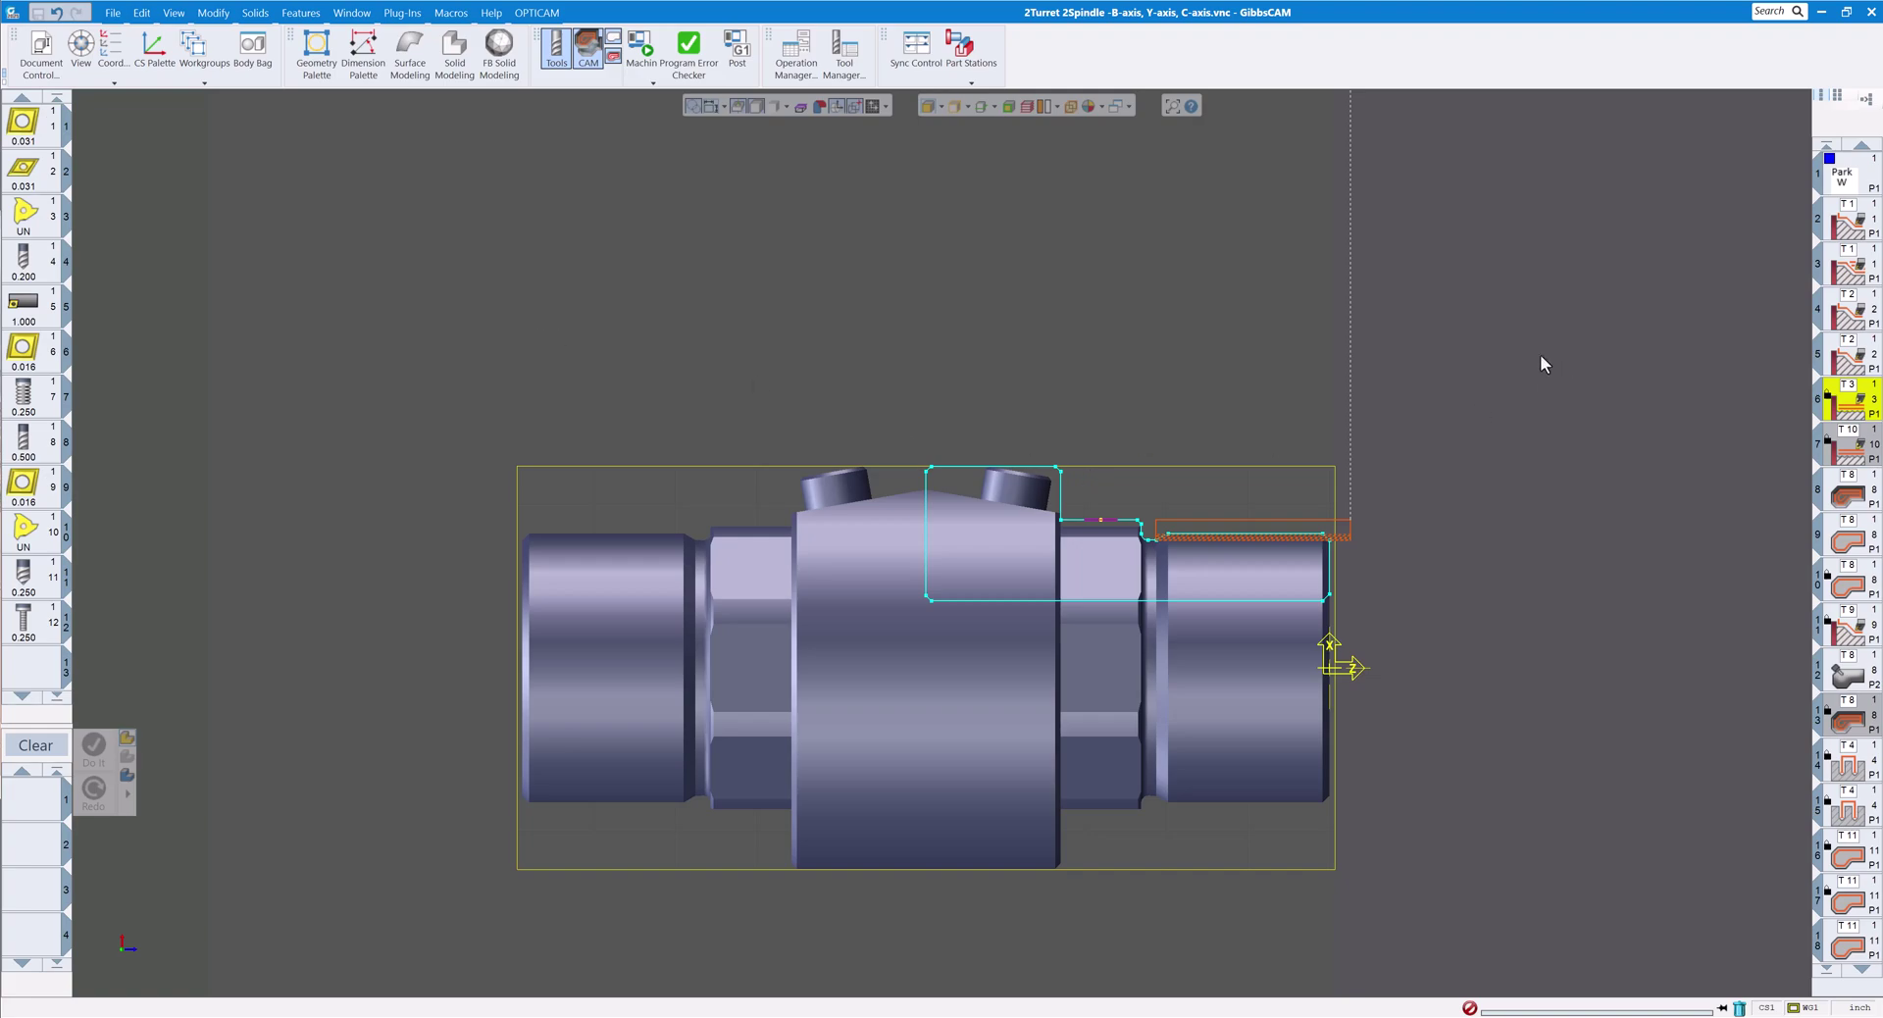
left_click(1855, 313)
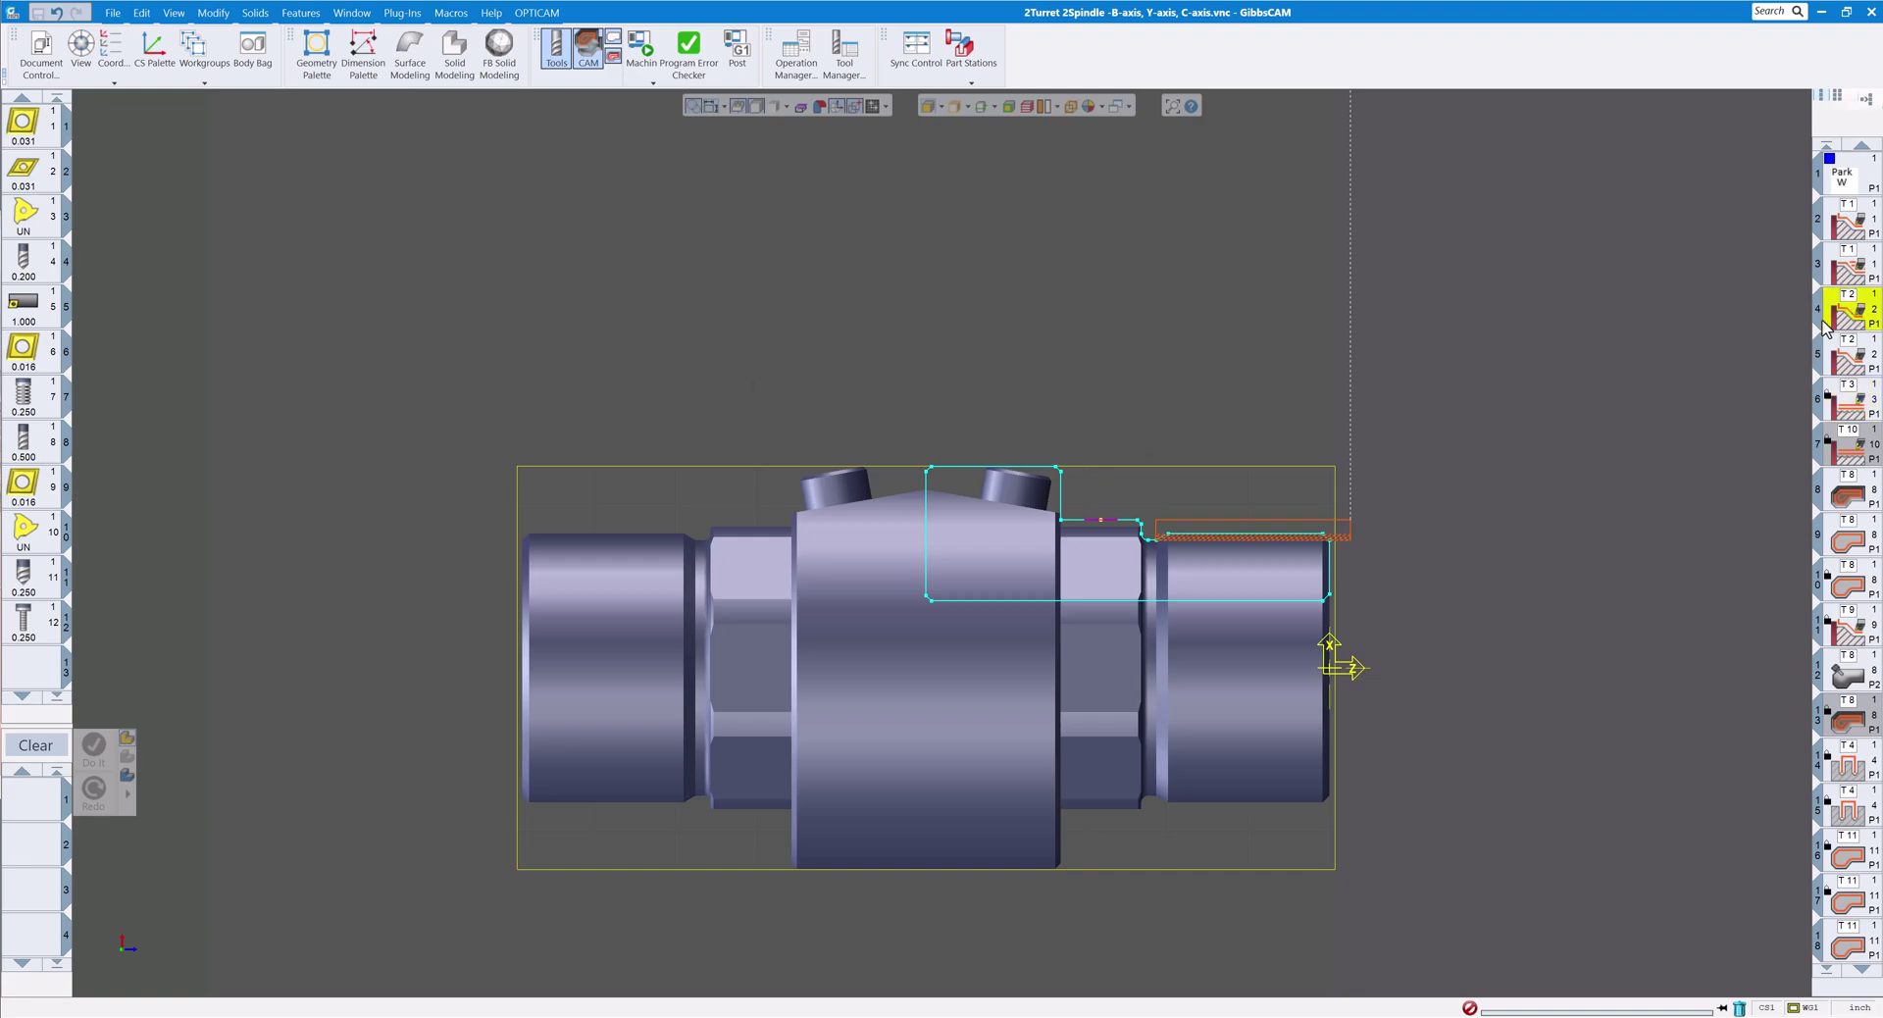
left_click(1819, 314)
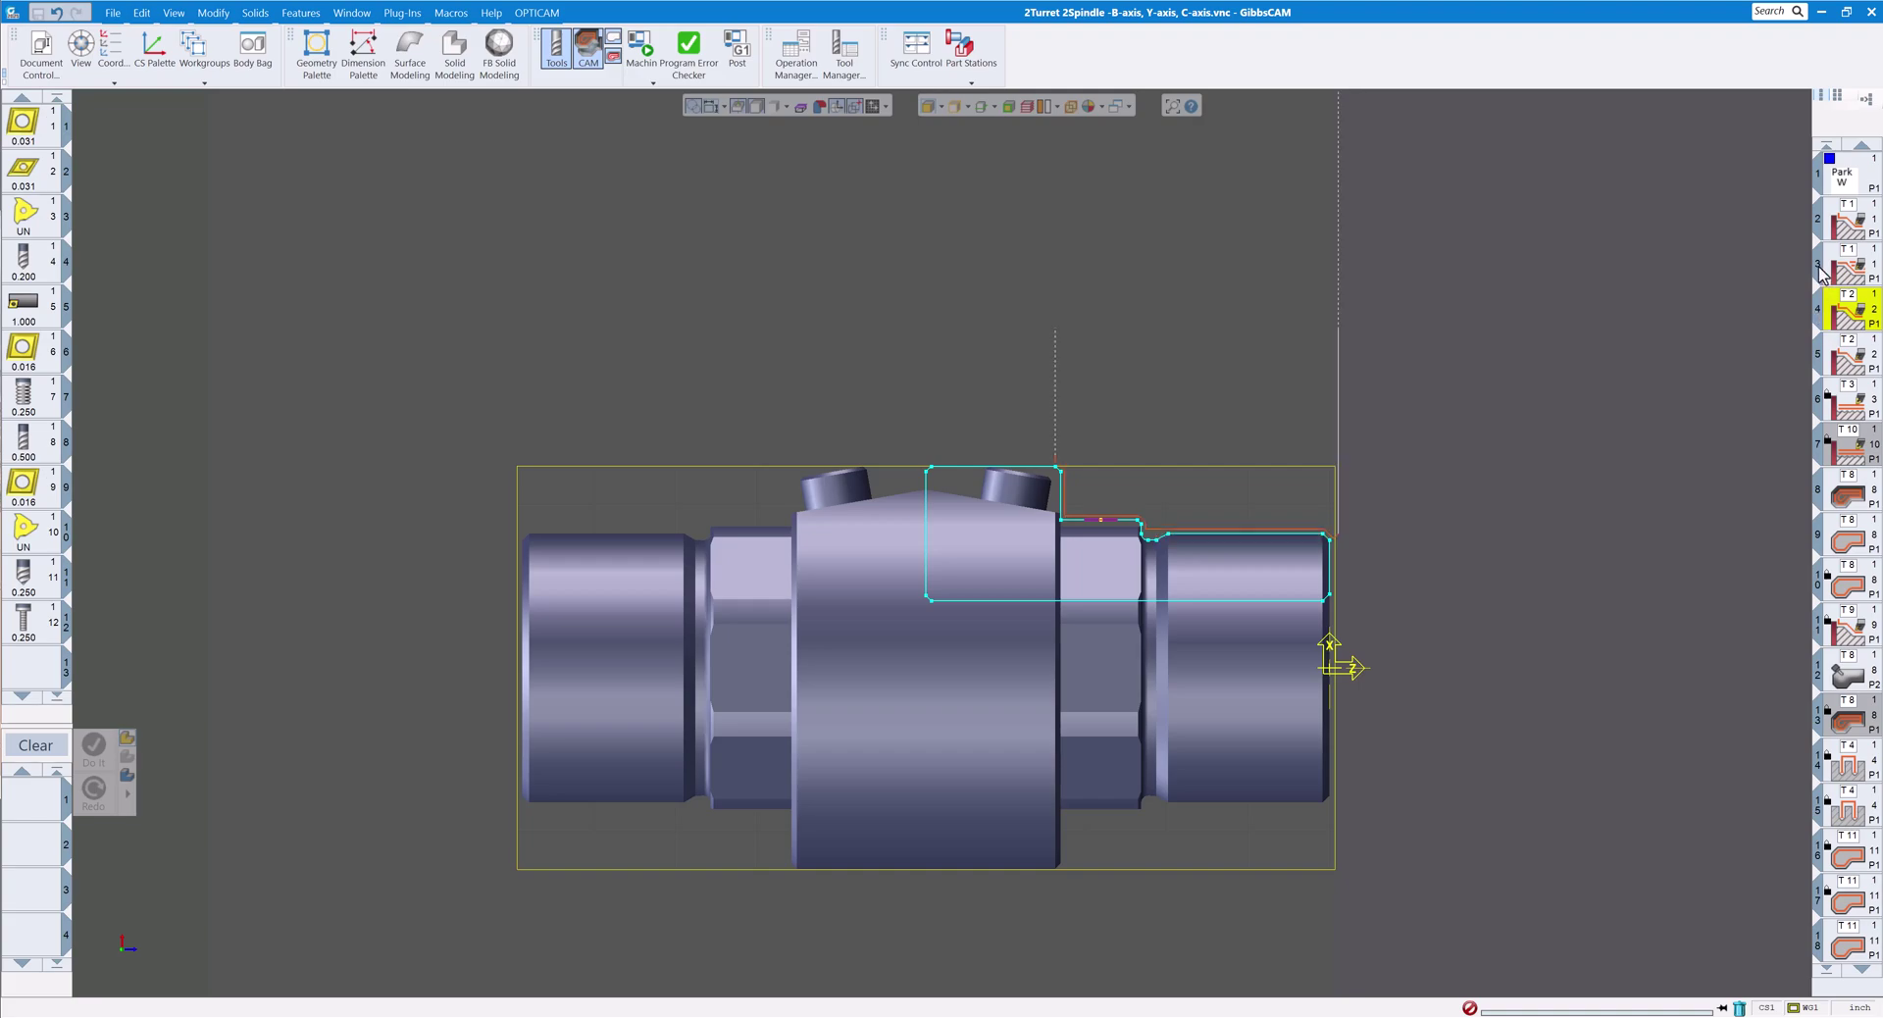
left_click(1820, 270)
left_click(1820, 226)
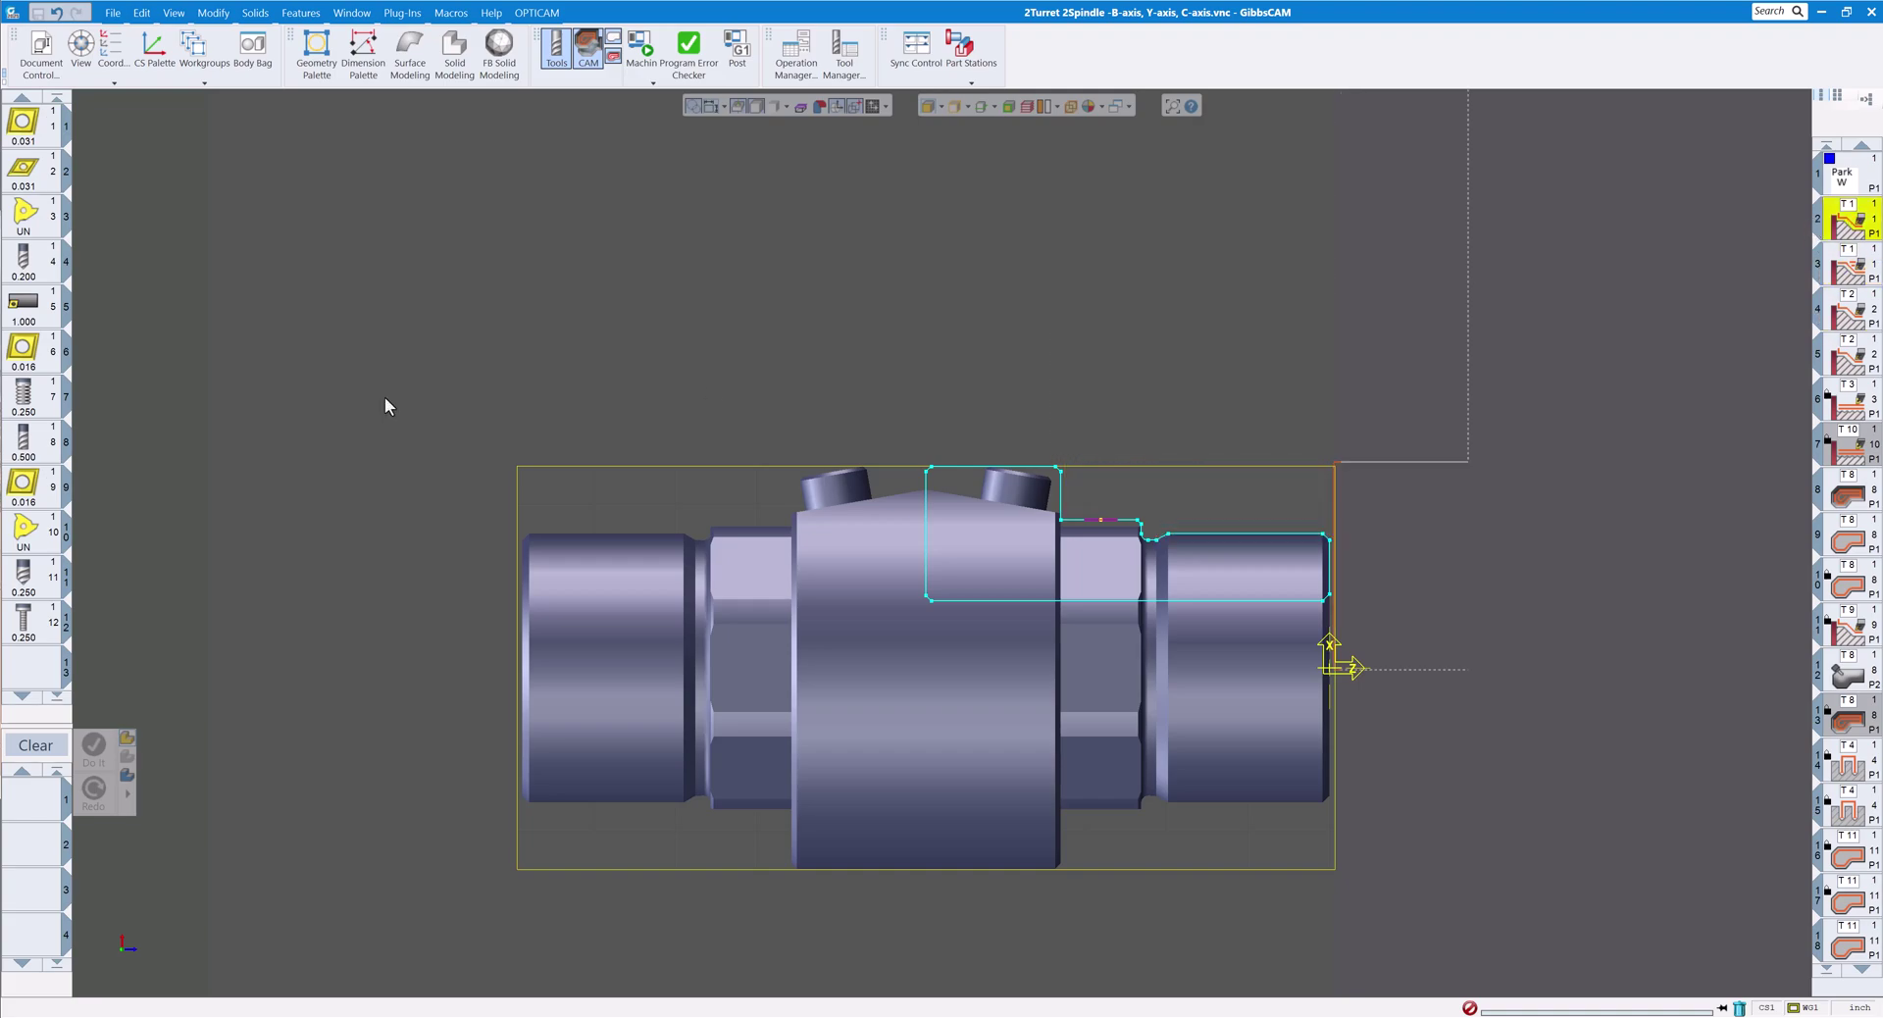
Step: Set Tab Single Click to Do Nothing and Tile Single Click to Select Tile and Redraw Toolpath
left_click(113, 17)
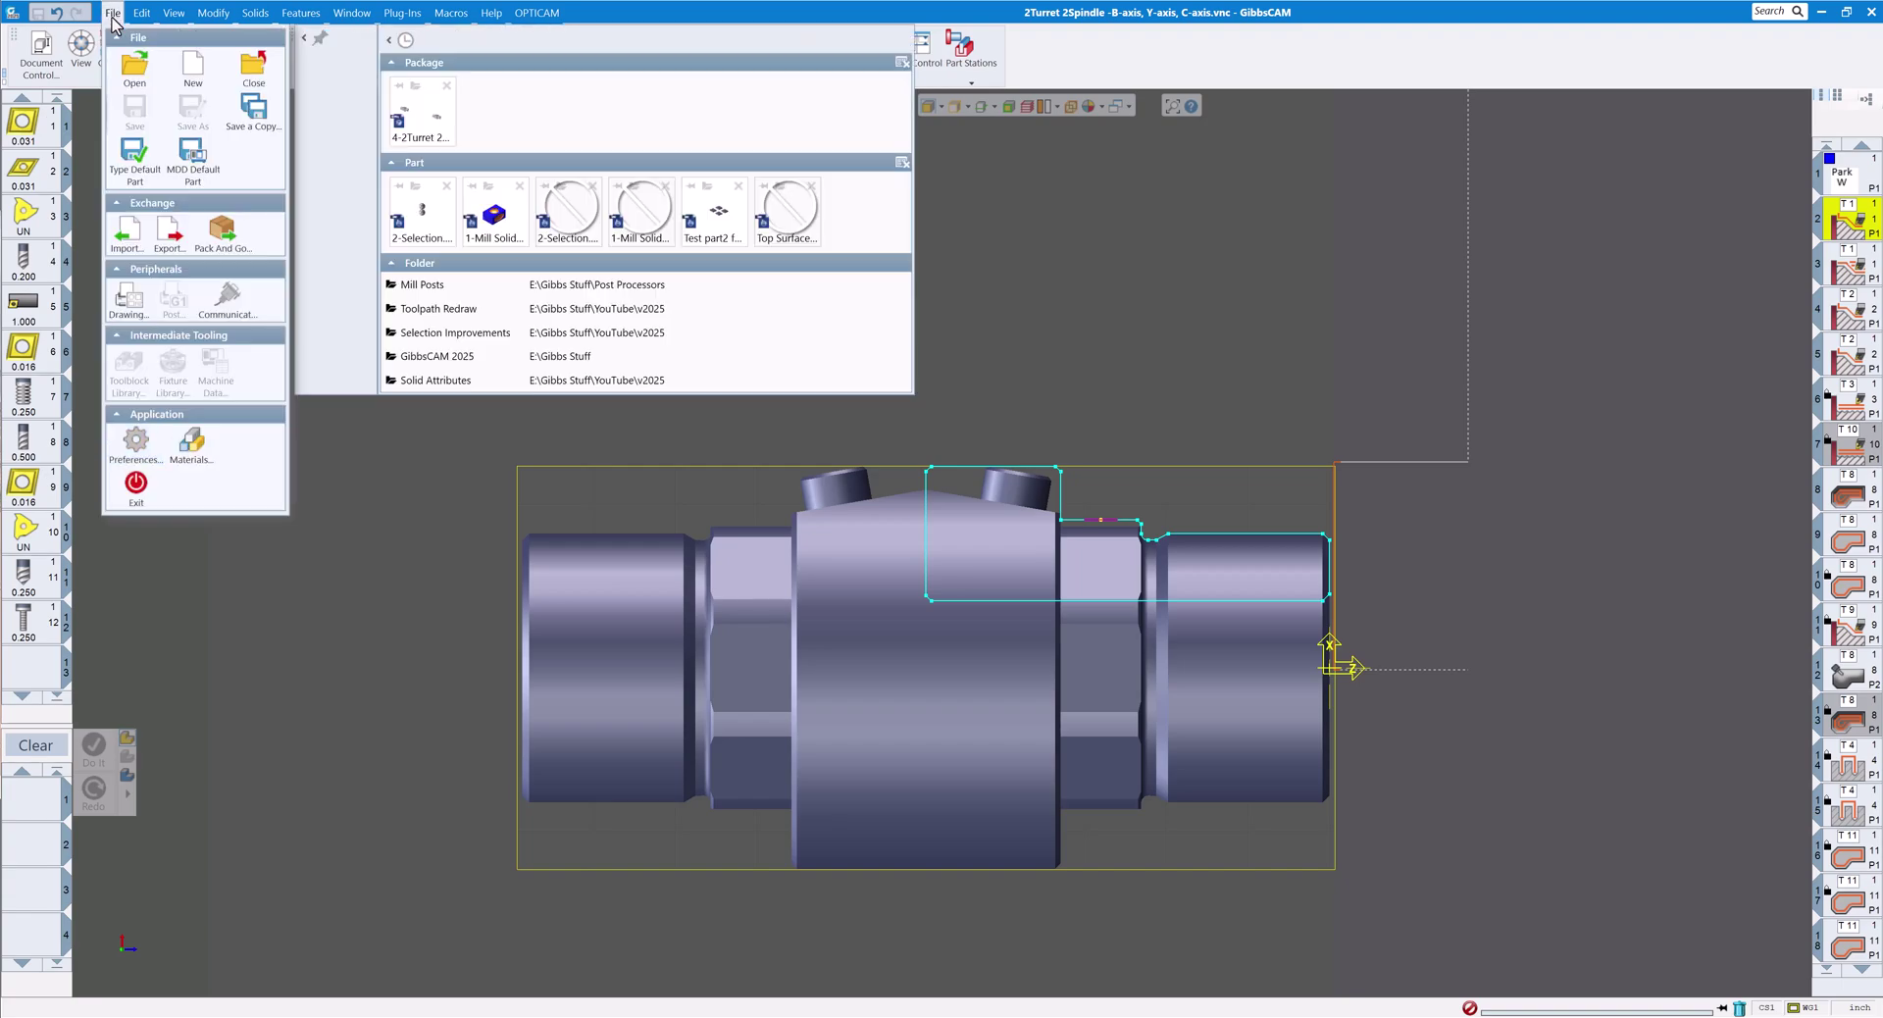
left_click(130, 444)
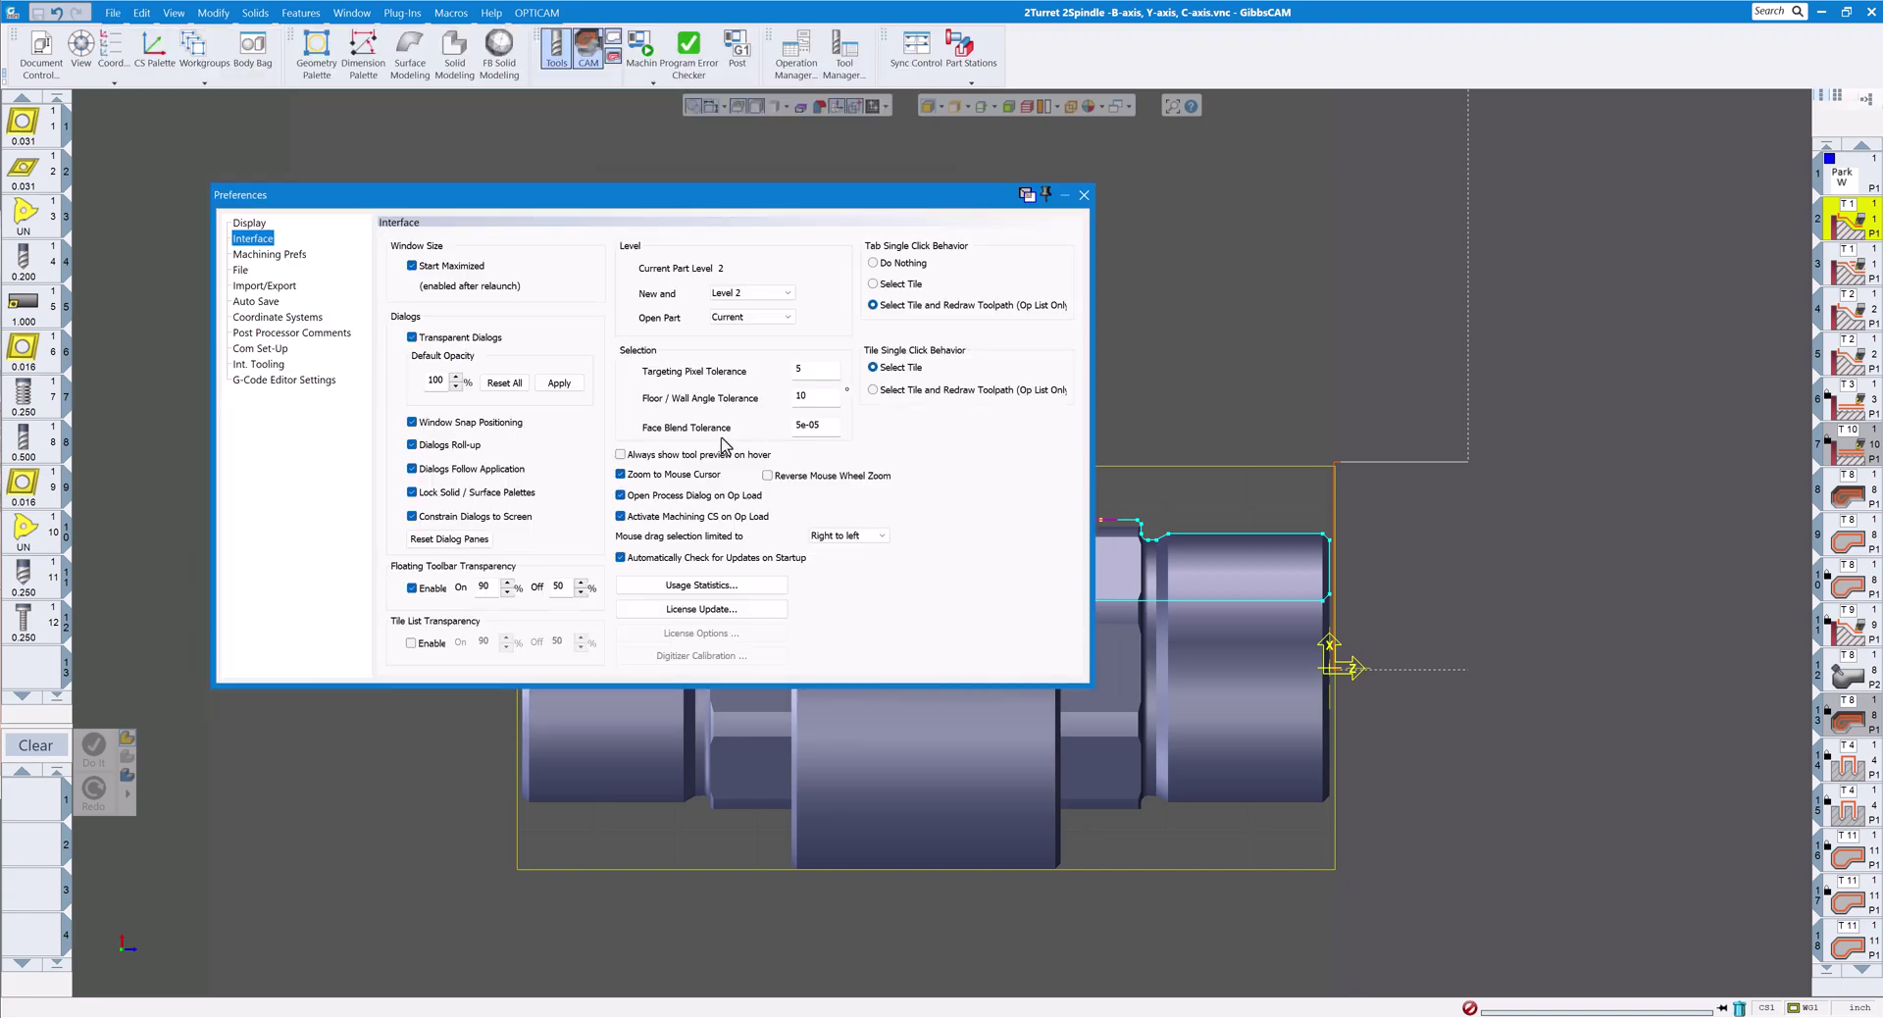
left_click(874, 263)
left_click(873, 391)
left_click(1084, 196)
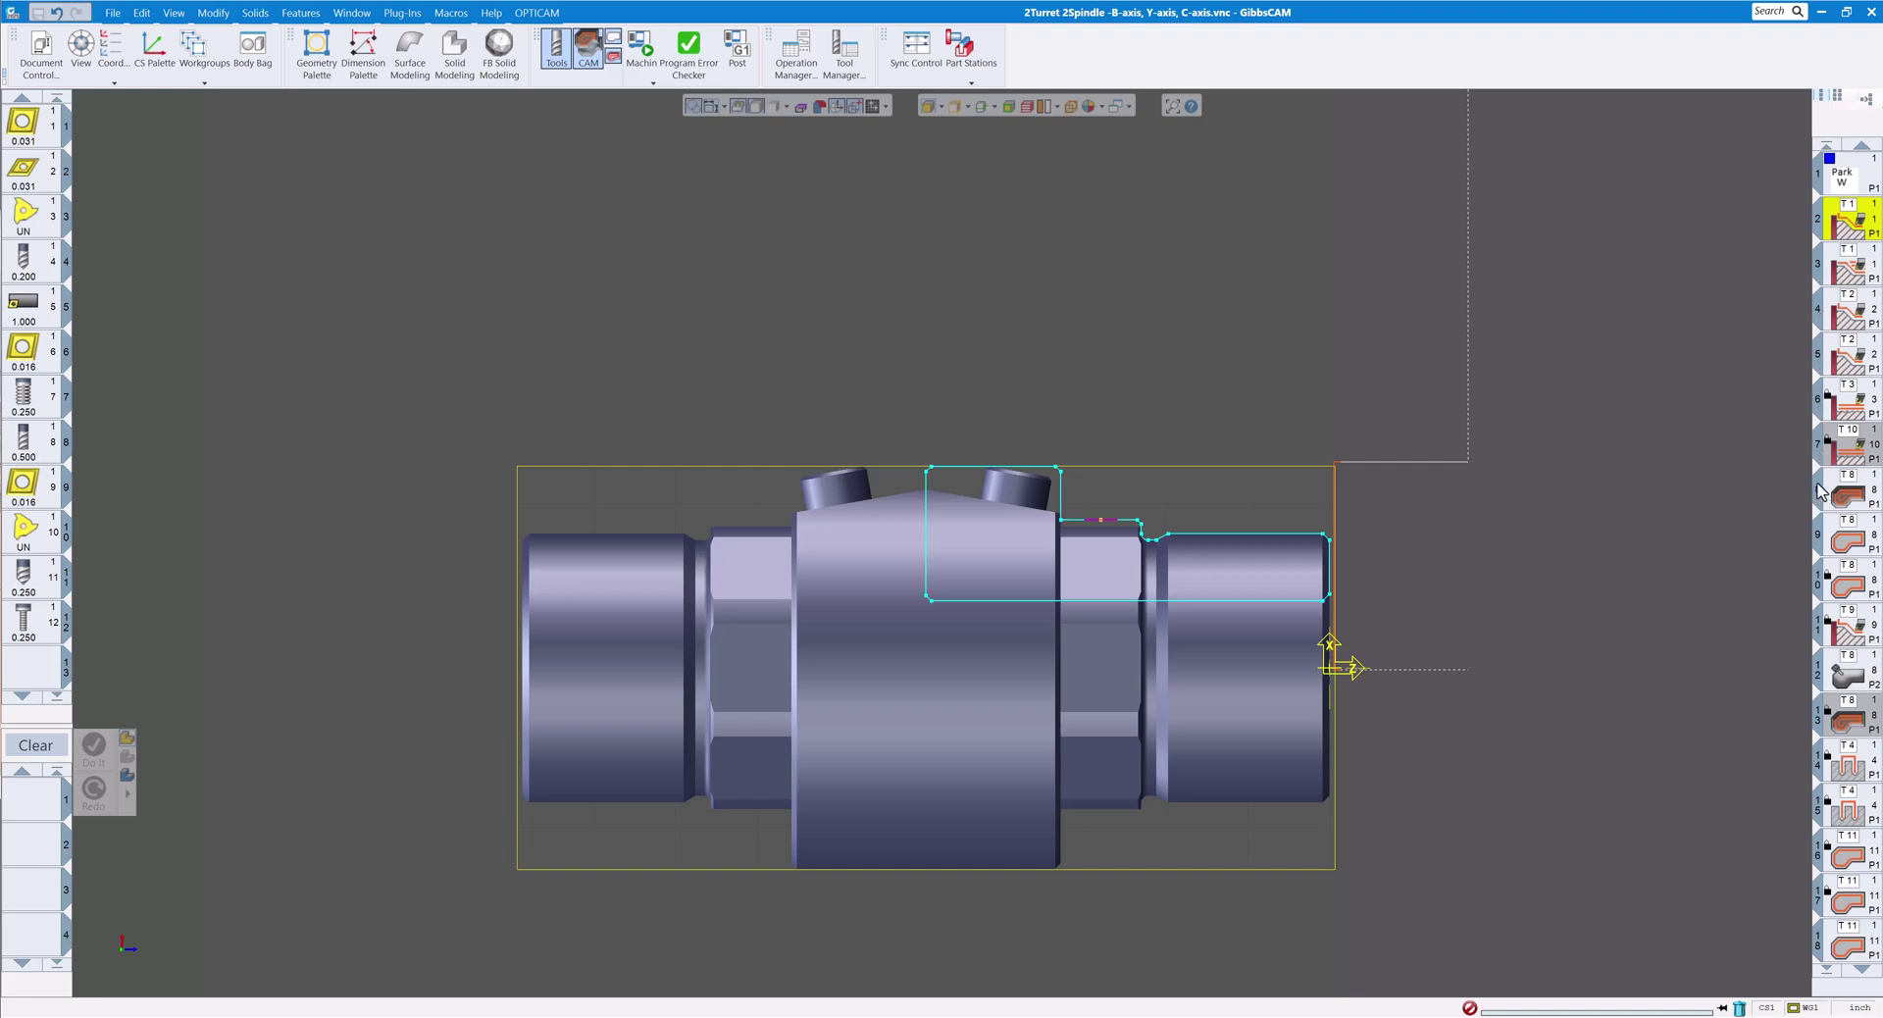
Step: Show toolpaths of operations 3, 4, 5, 6, 8, 9 and 8, then switch to an isometric view
left_click(1856, 265)
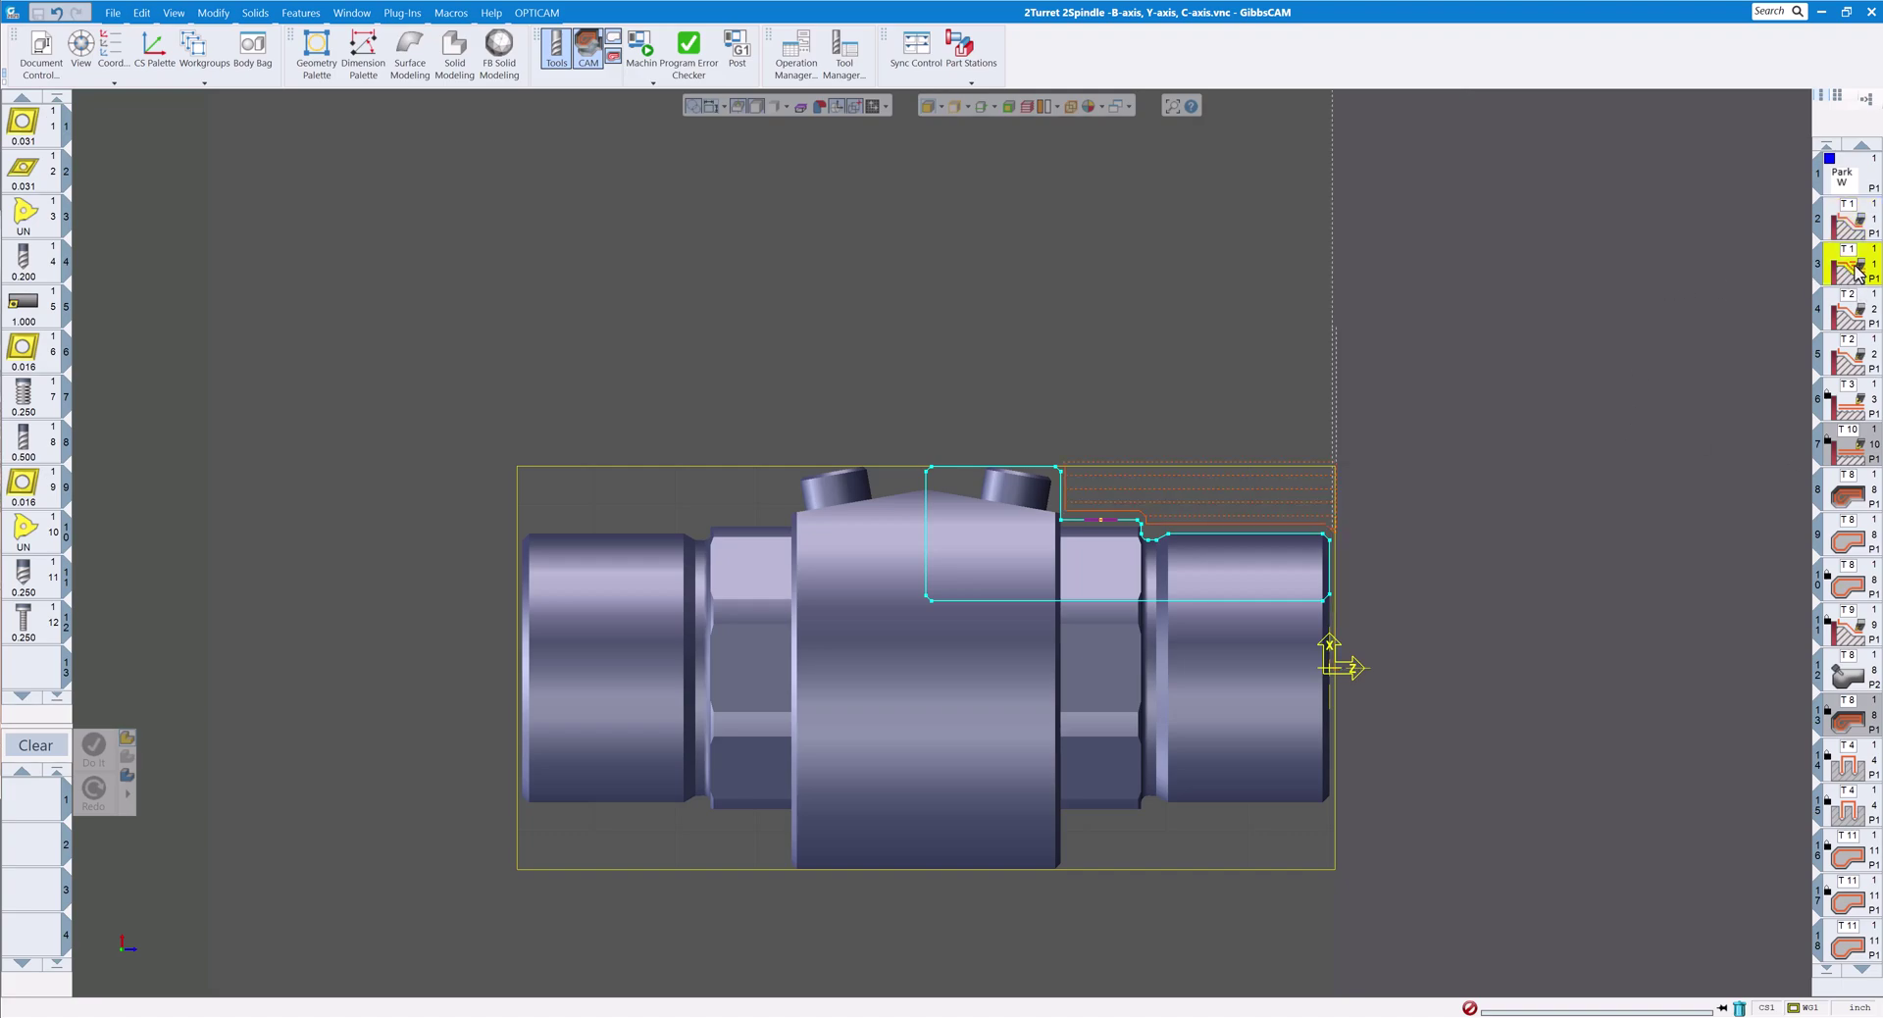
left_click(1854, 314)
left_click(1849, 359)
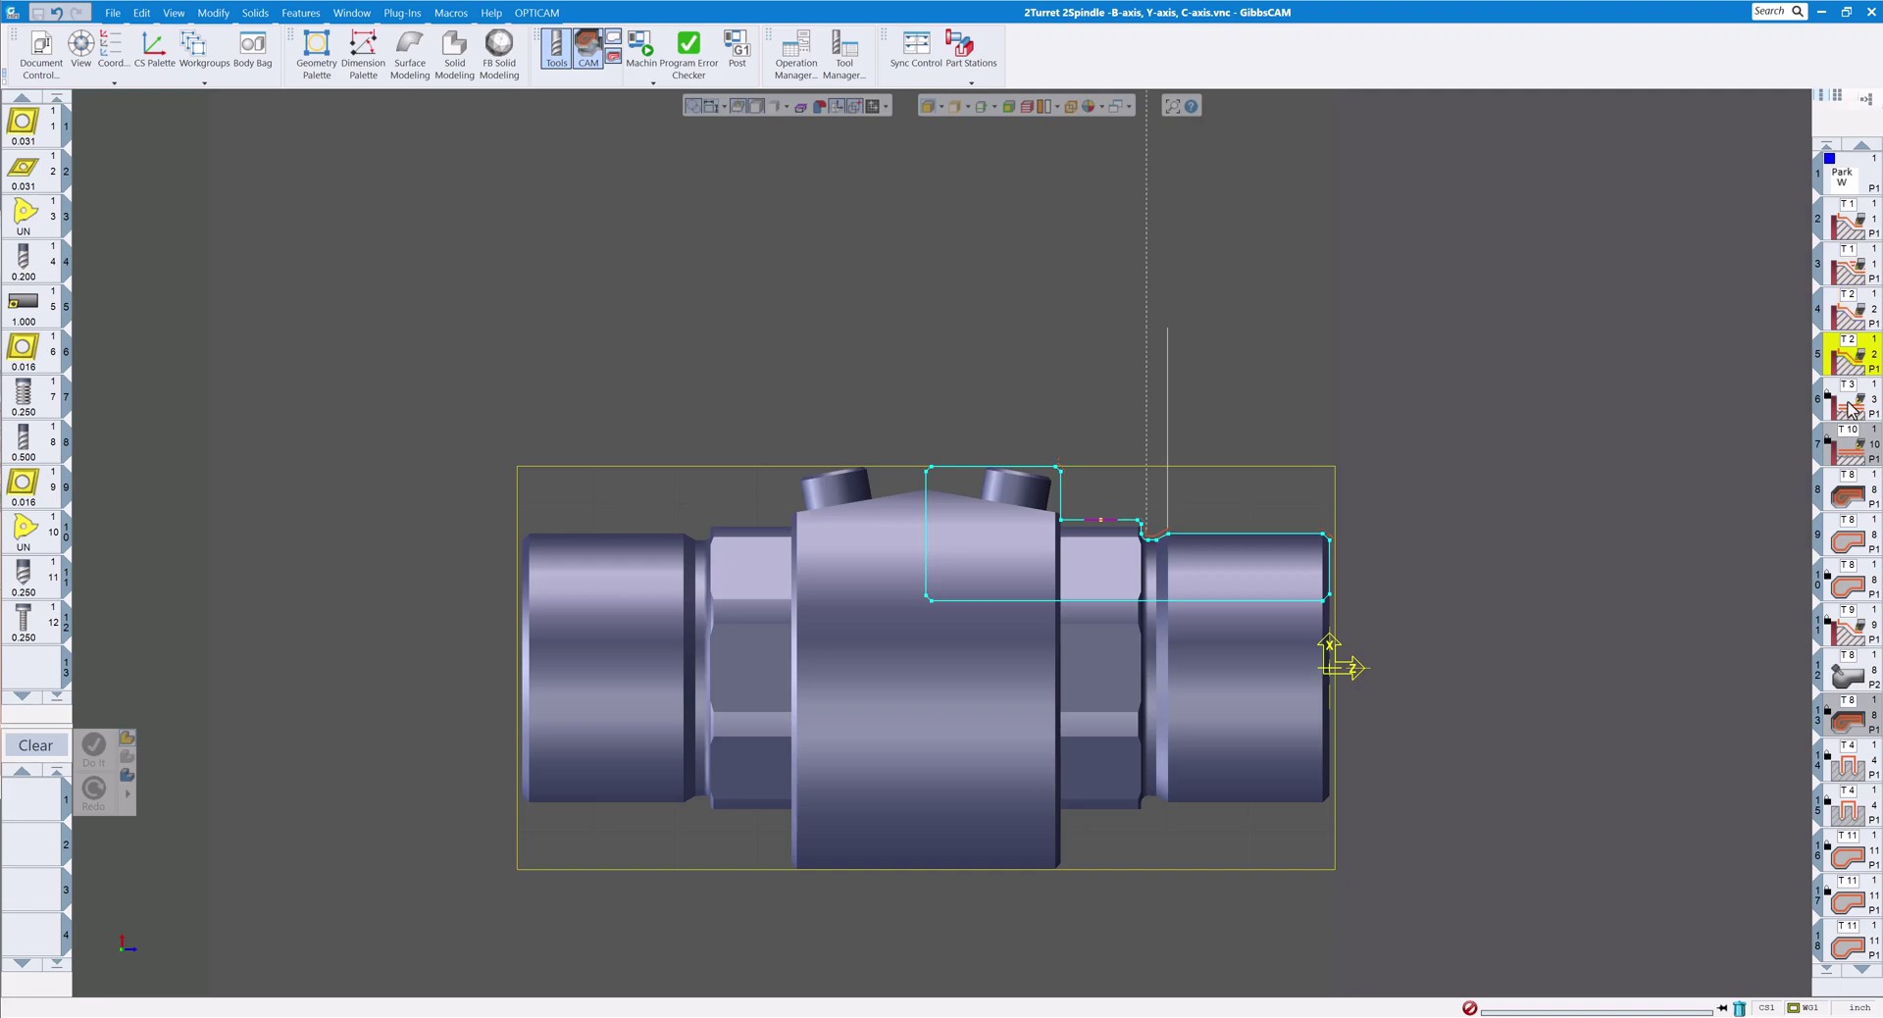
left_click(1848, 404)
left_click(1856, 490)
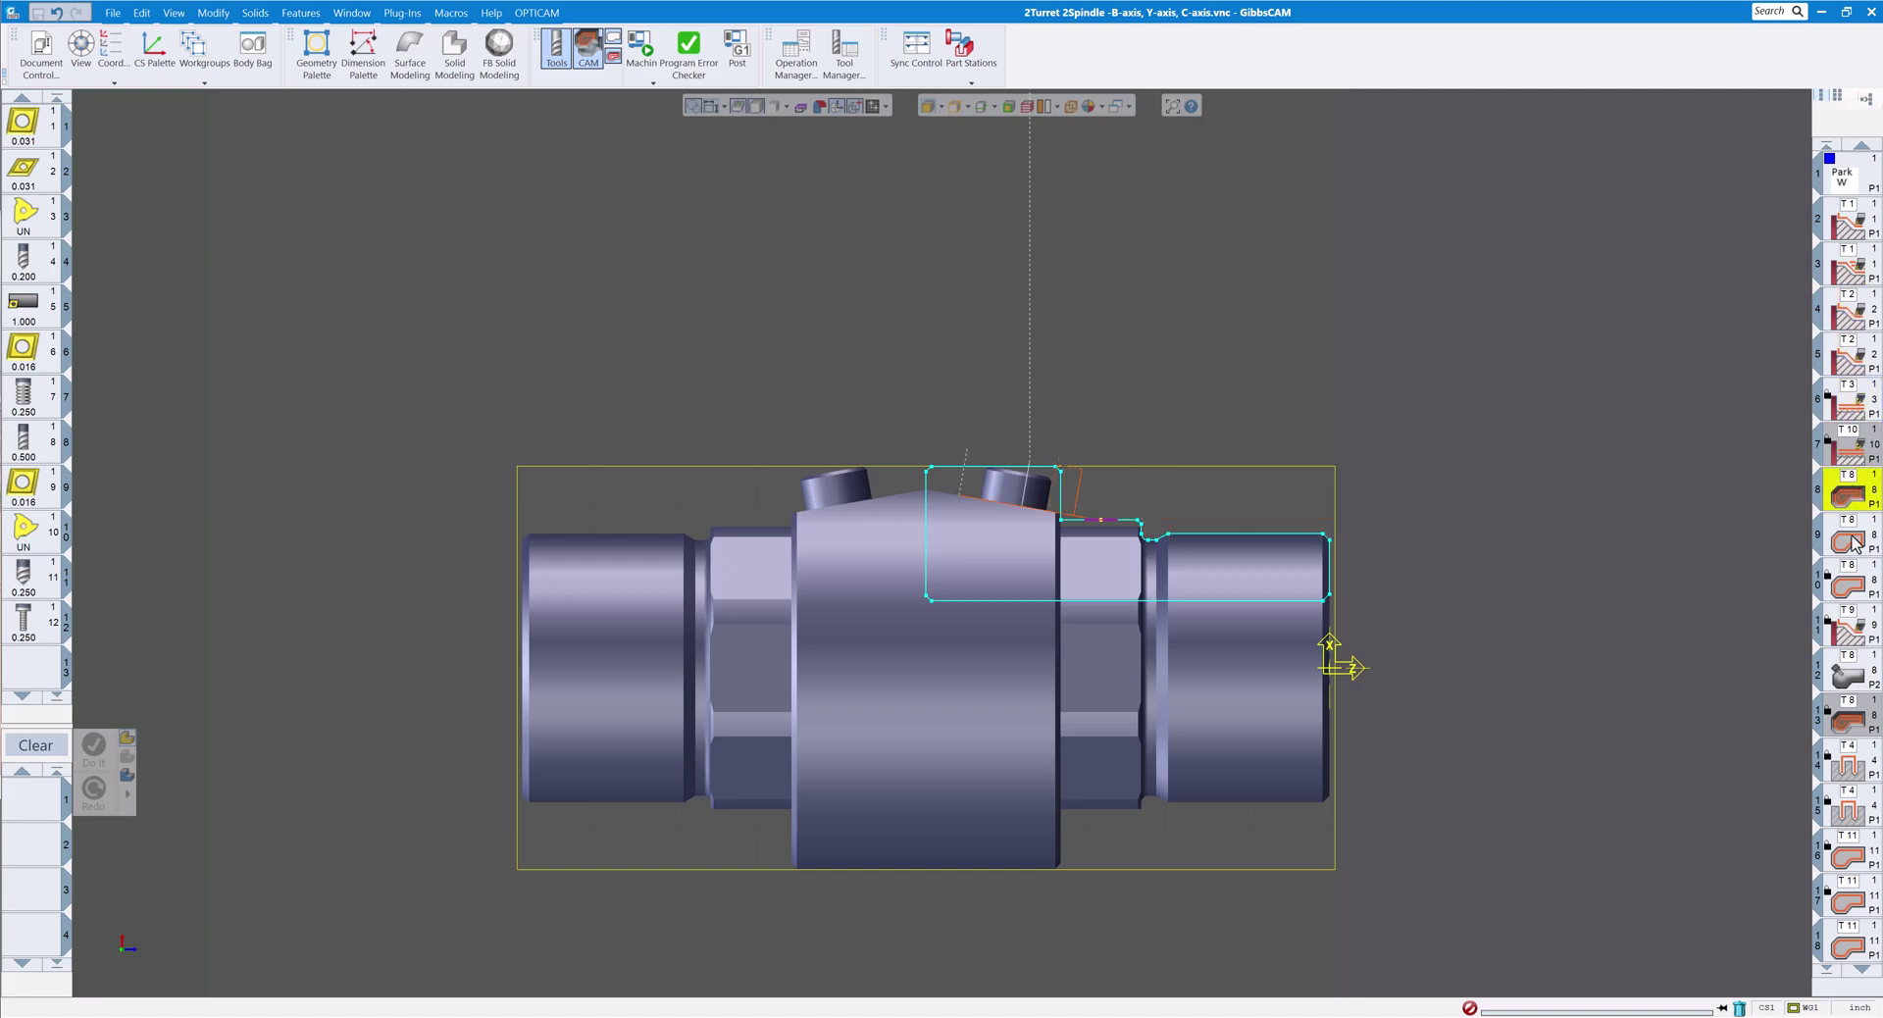
left_click(1858, 546)
left_click(1859, 490)
key("Up")
key("Up")
key("Left")
key("Left")
key("Left")
key("Left")
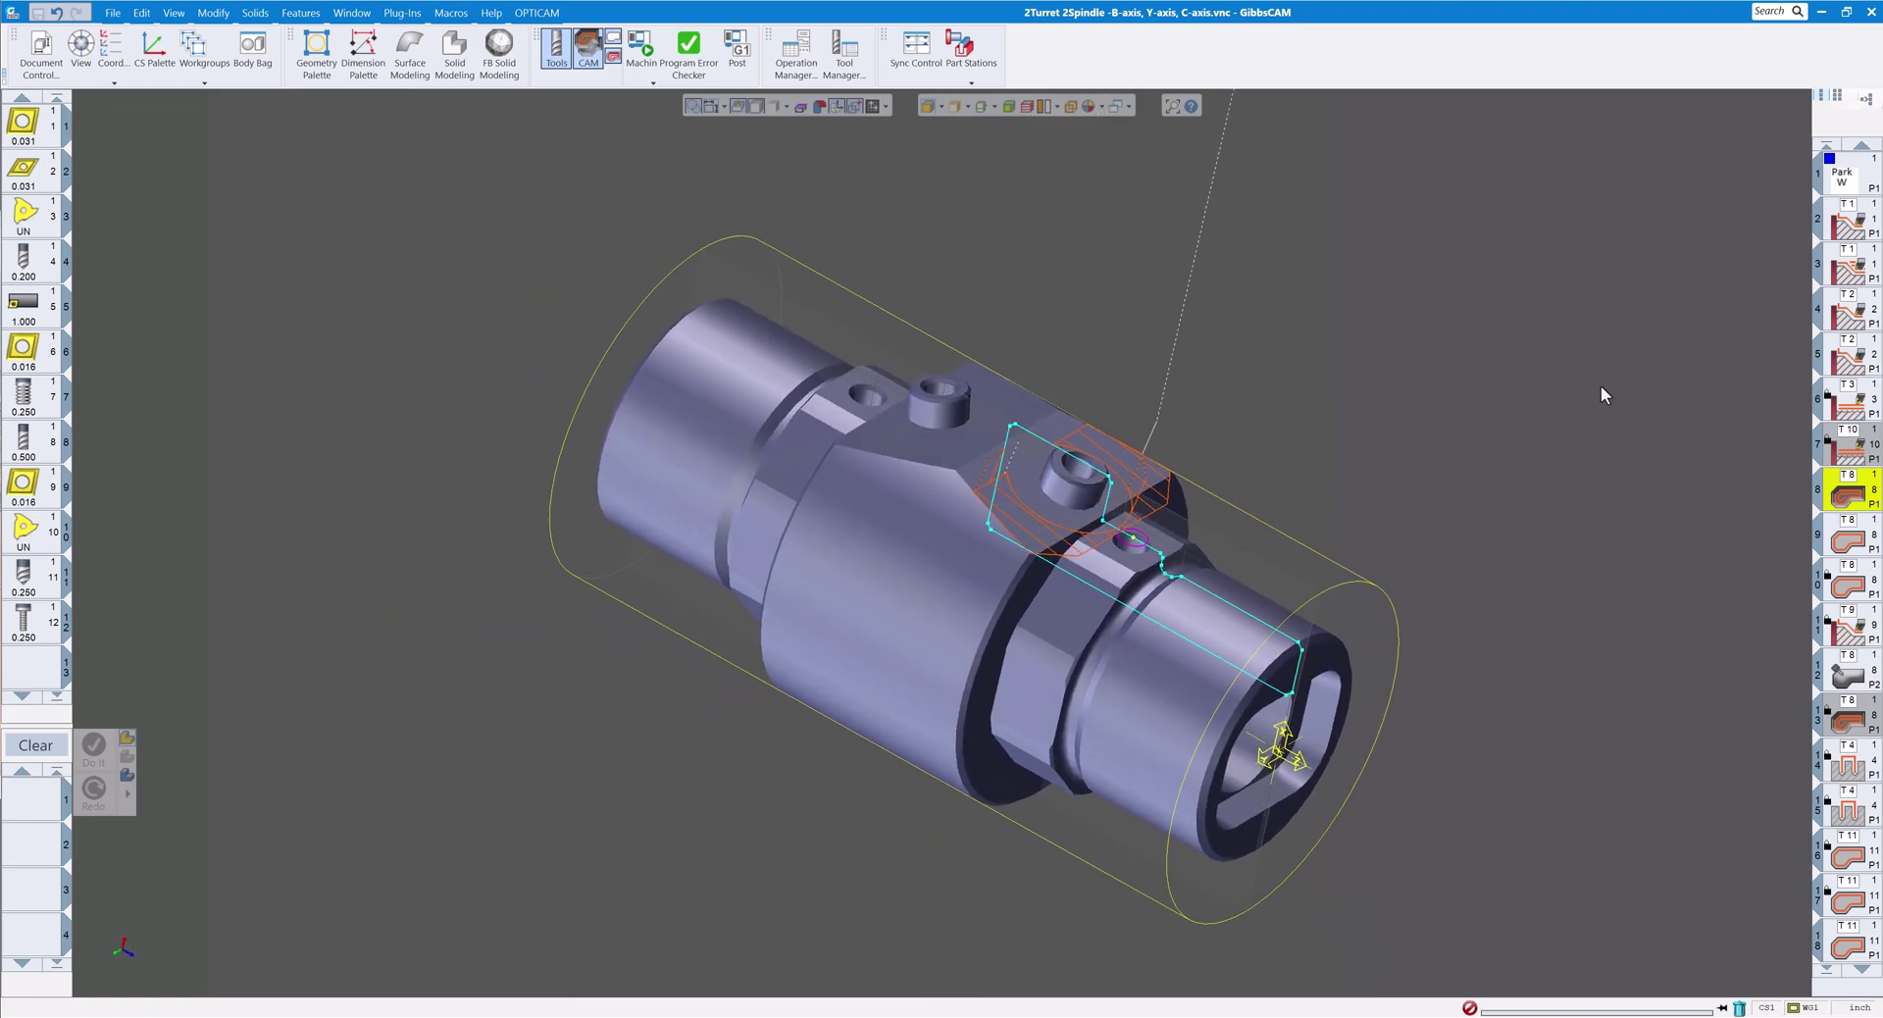
Step: Show toolpaths of operations 5, 4, 3, 2, 10, 9, 11, ending on operation 8's milling path
left_click(1852, 363)
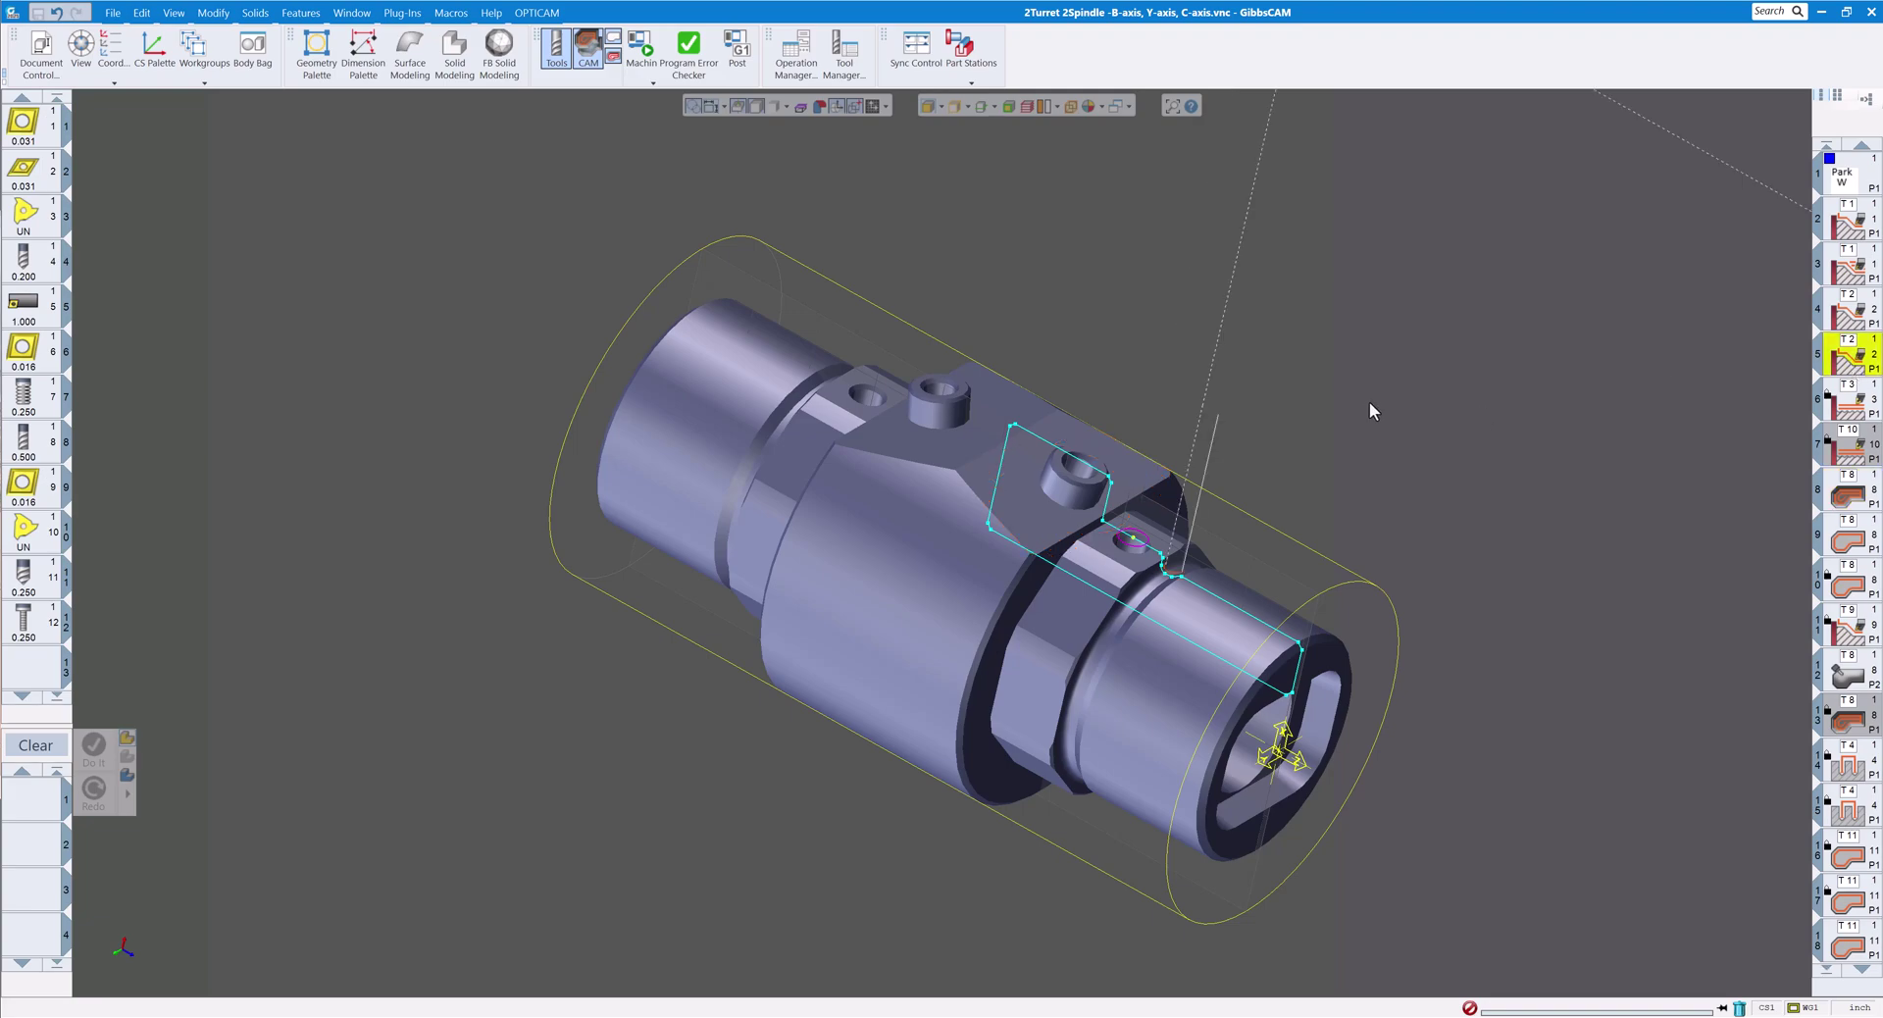
left_click(1842, 315)
left_click(1853, 261)
left_click(1860, 223)
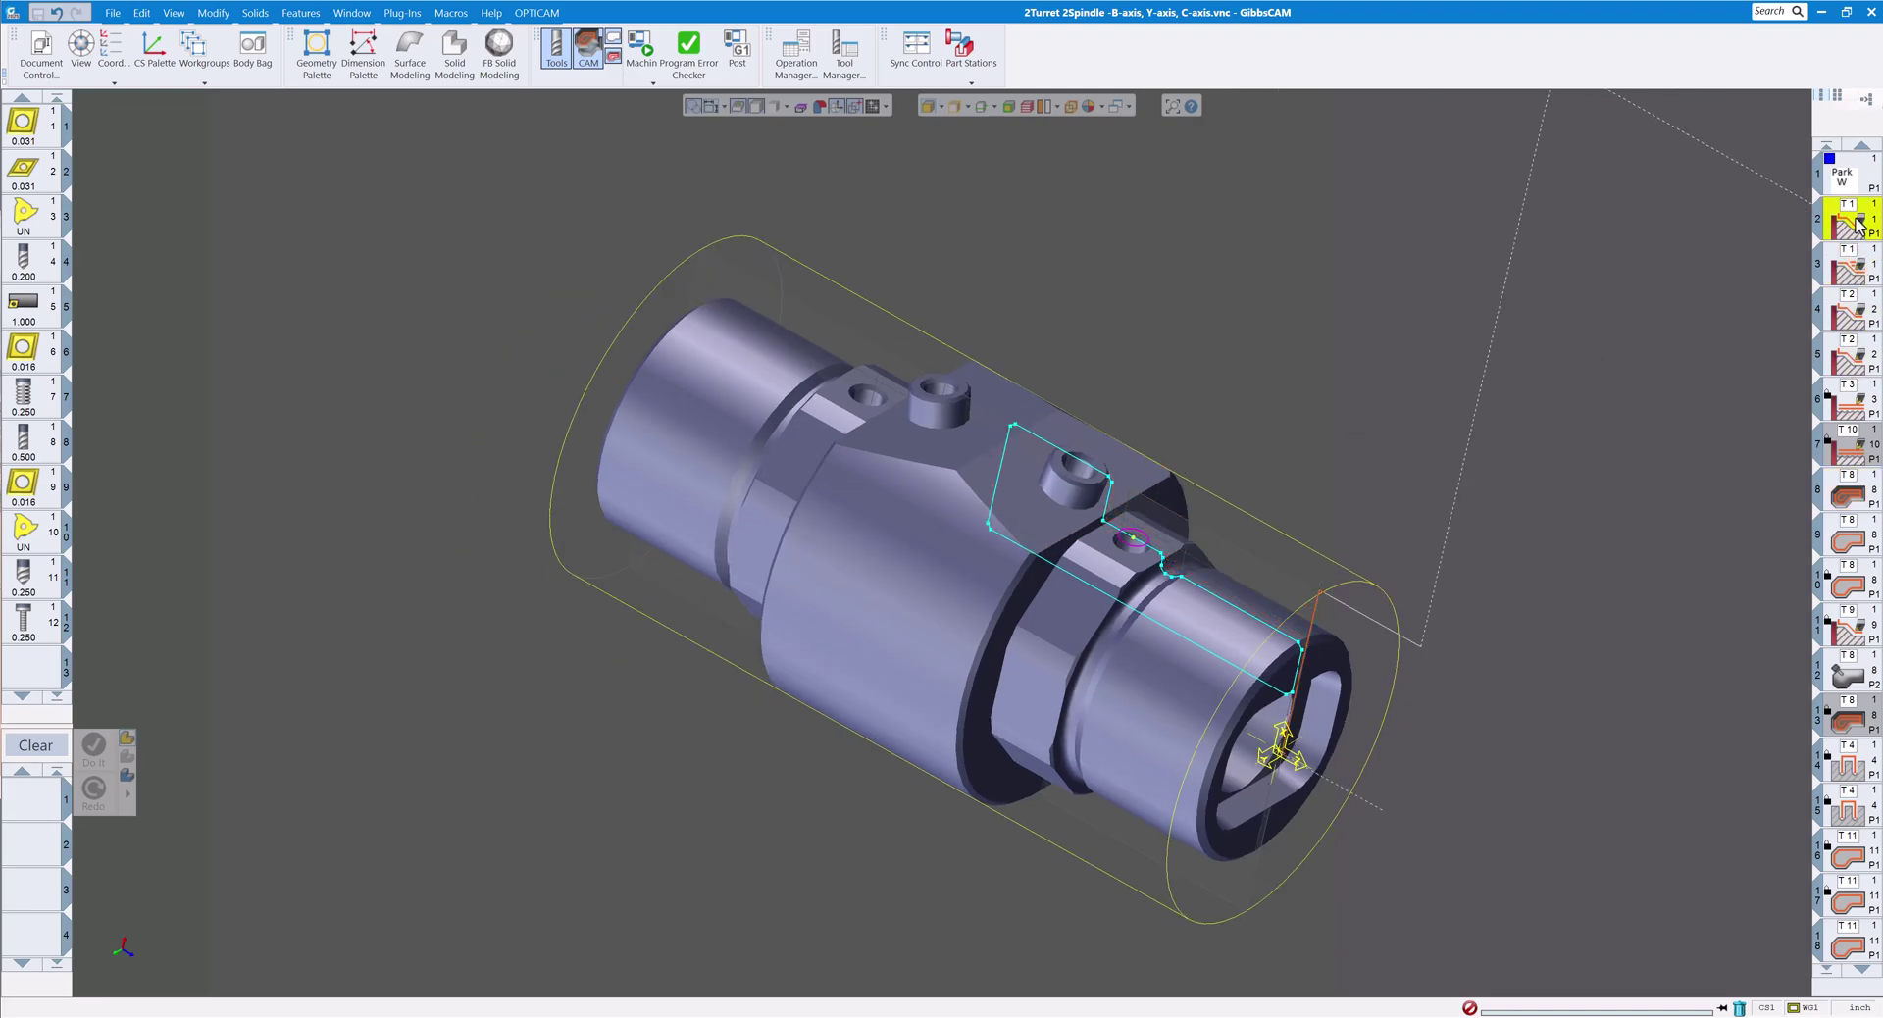
left_click(1849, 589)
left_click(1853, 545)
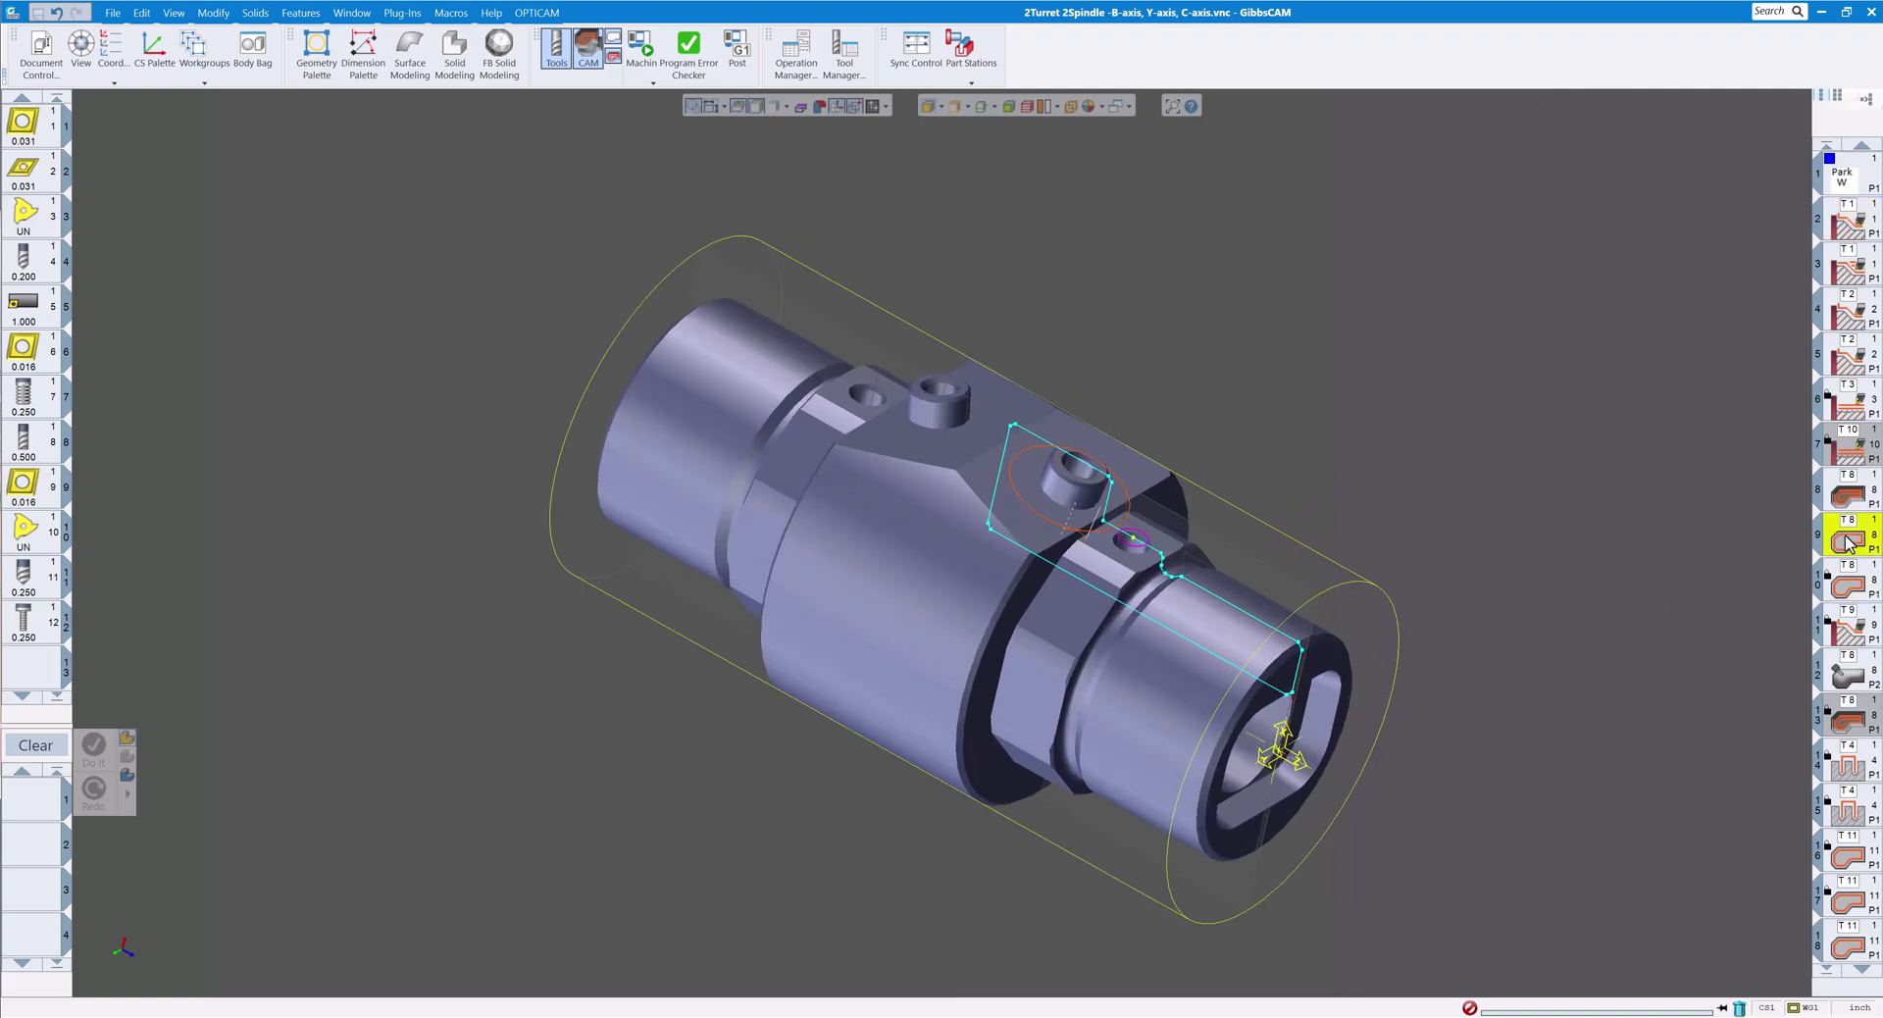
left_click(1846, 635)
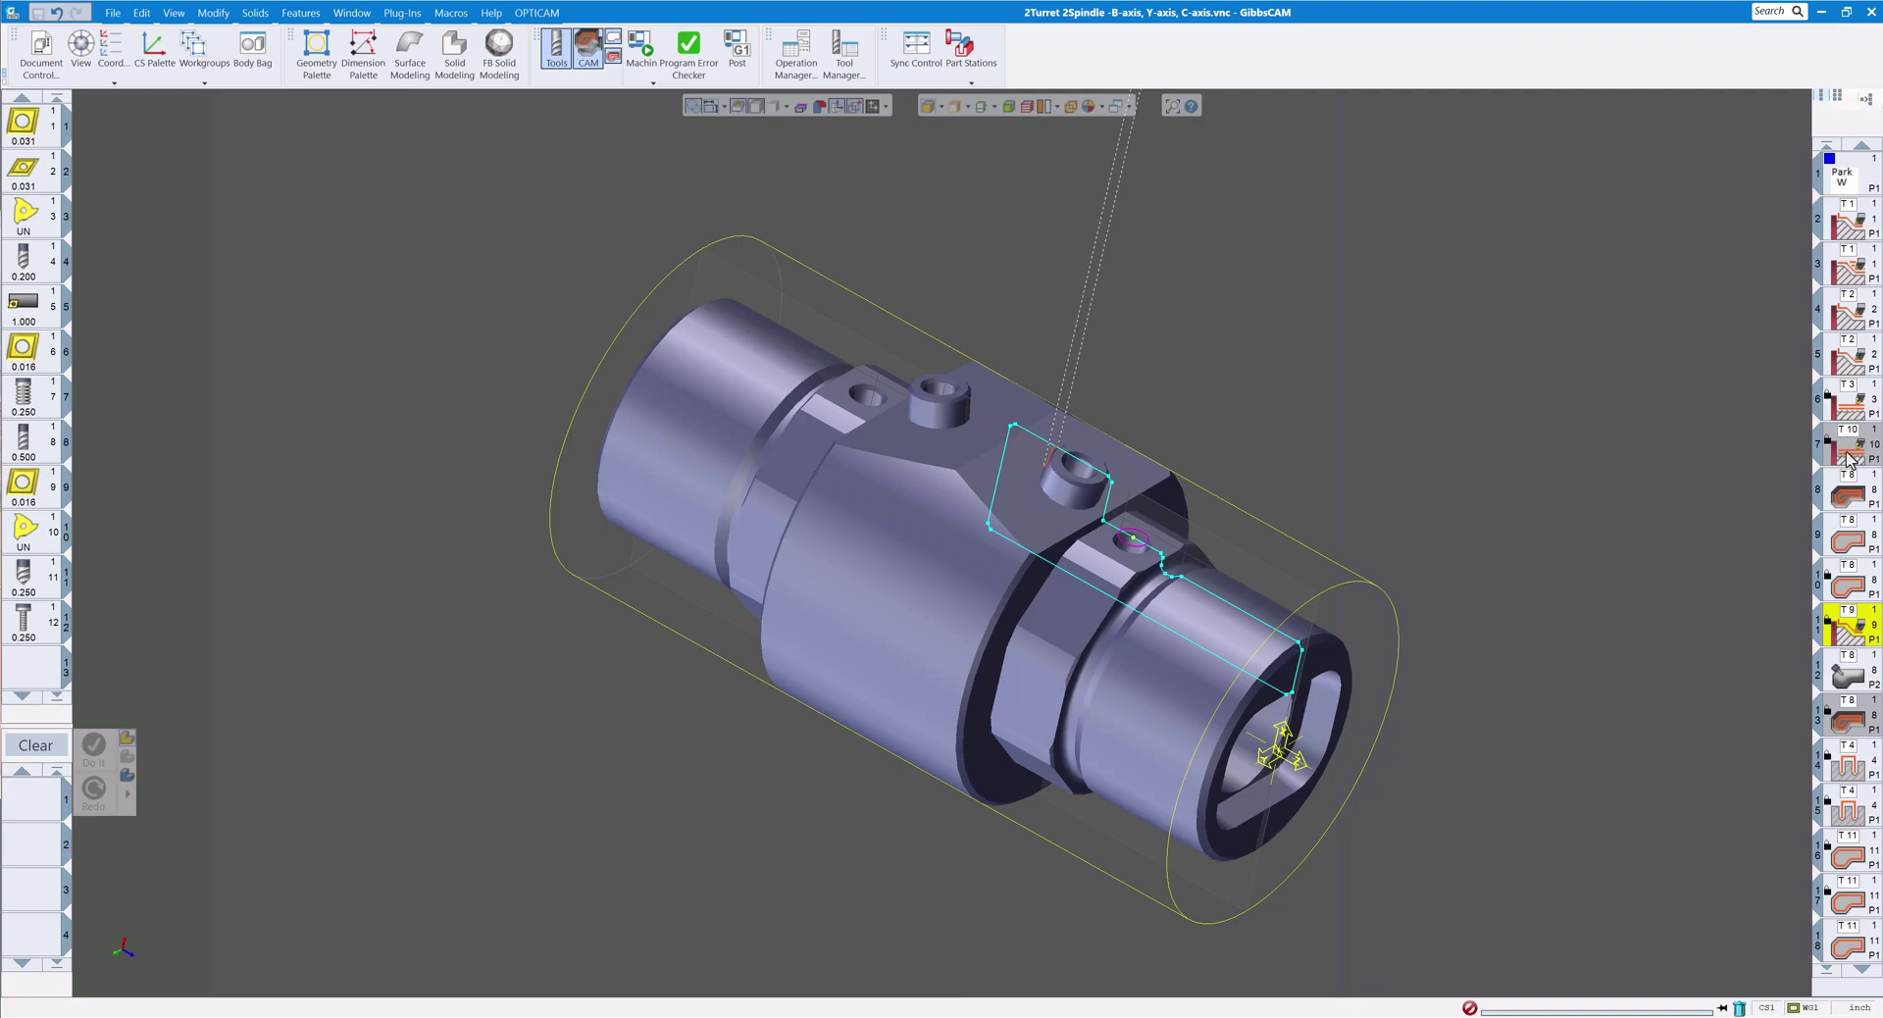
left_click(1849, 494)
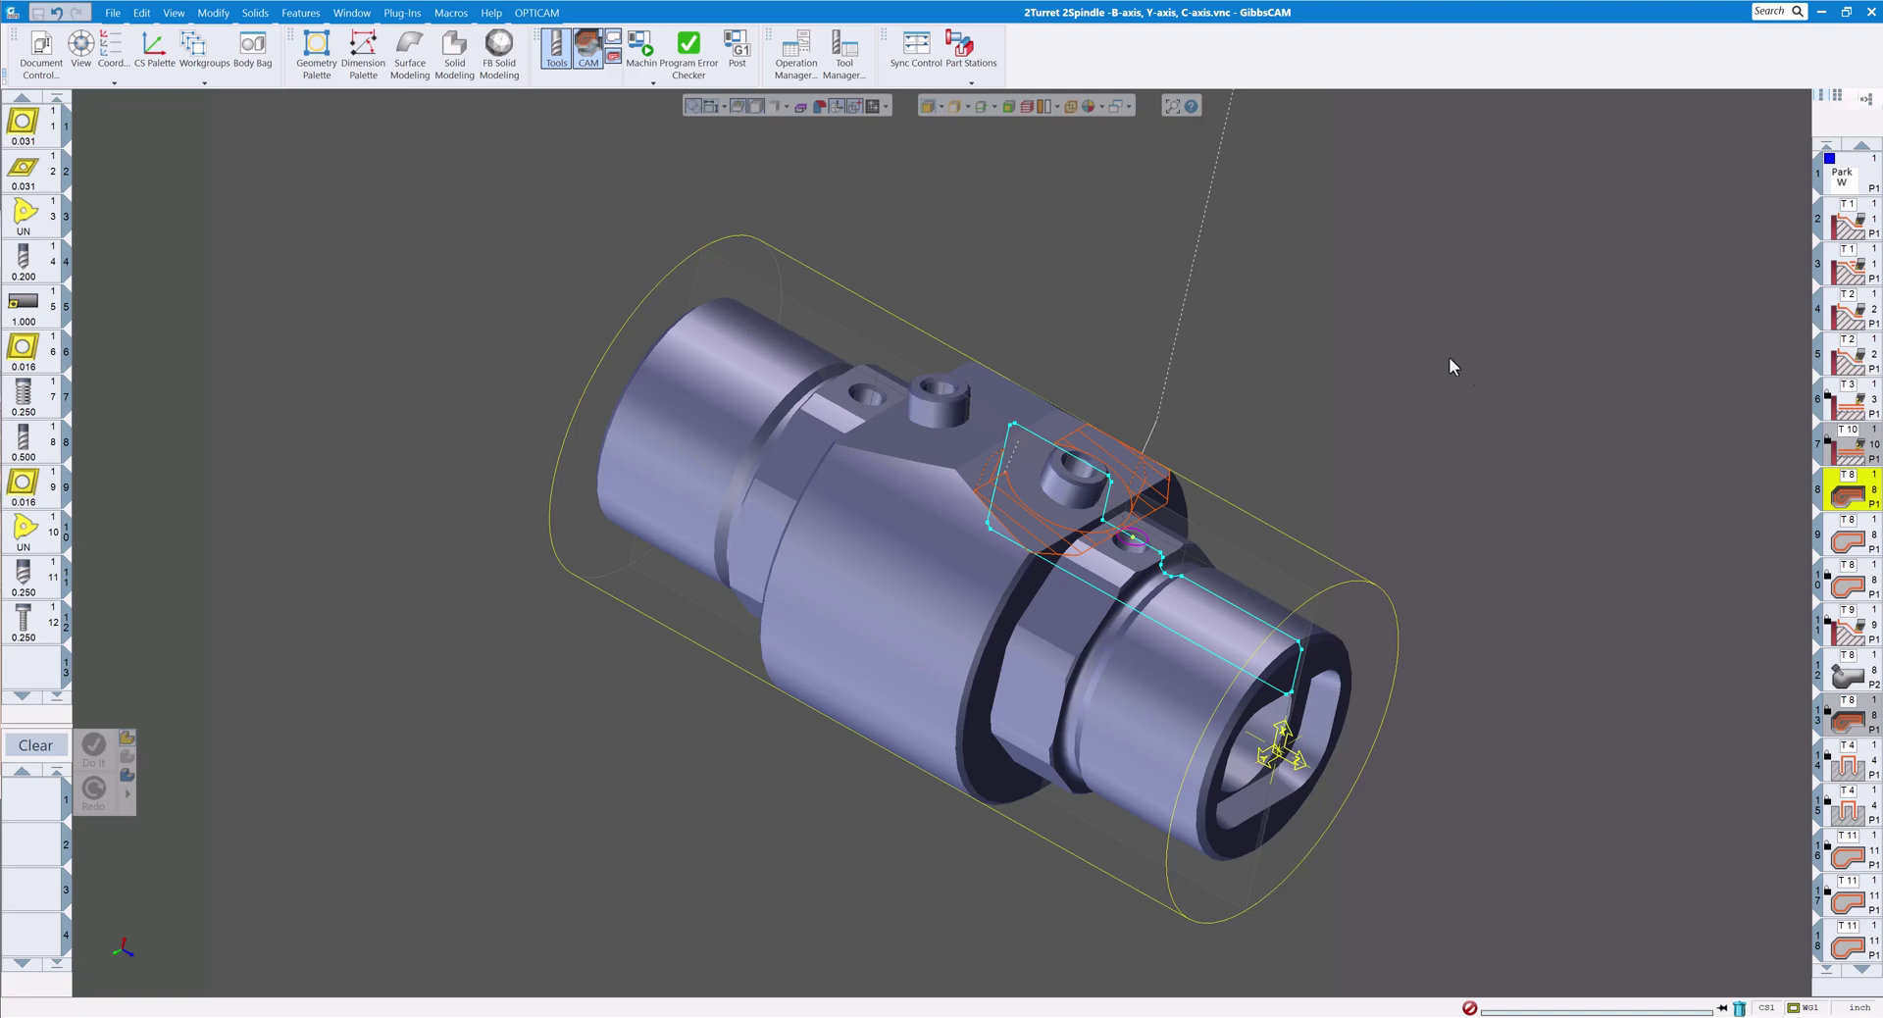
left_click(111, 12)
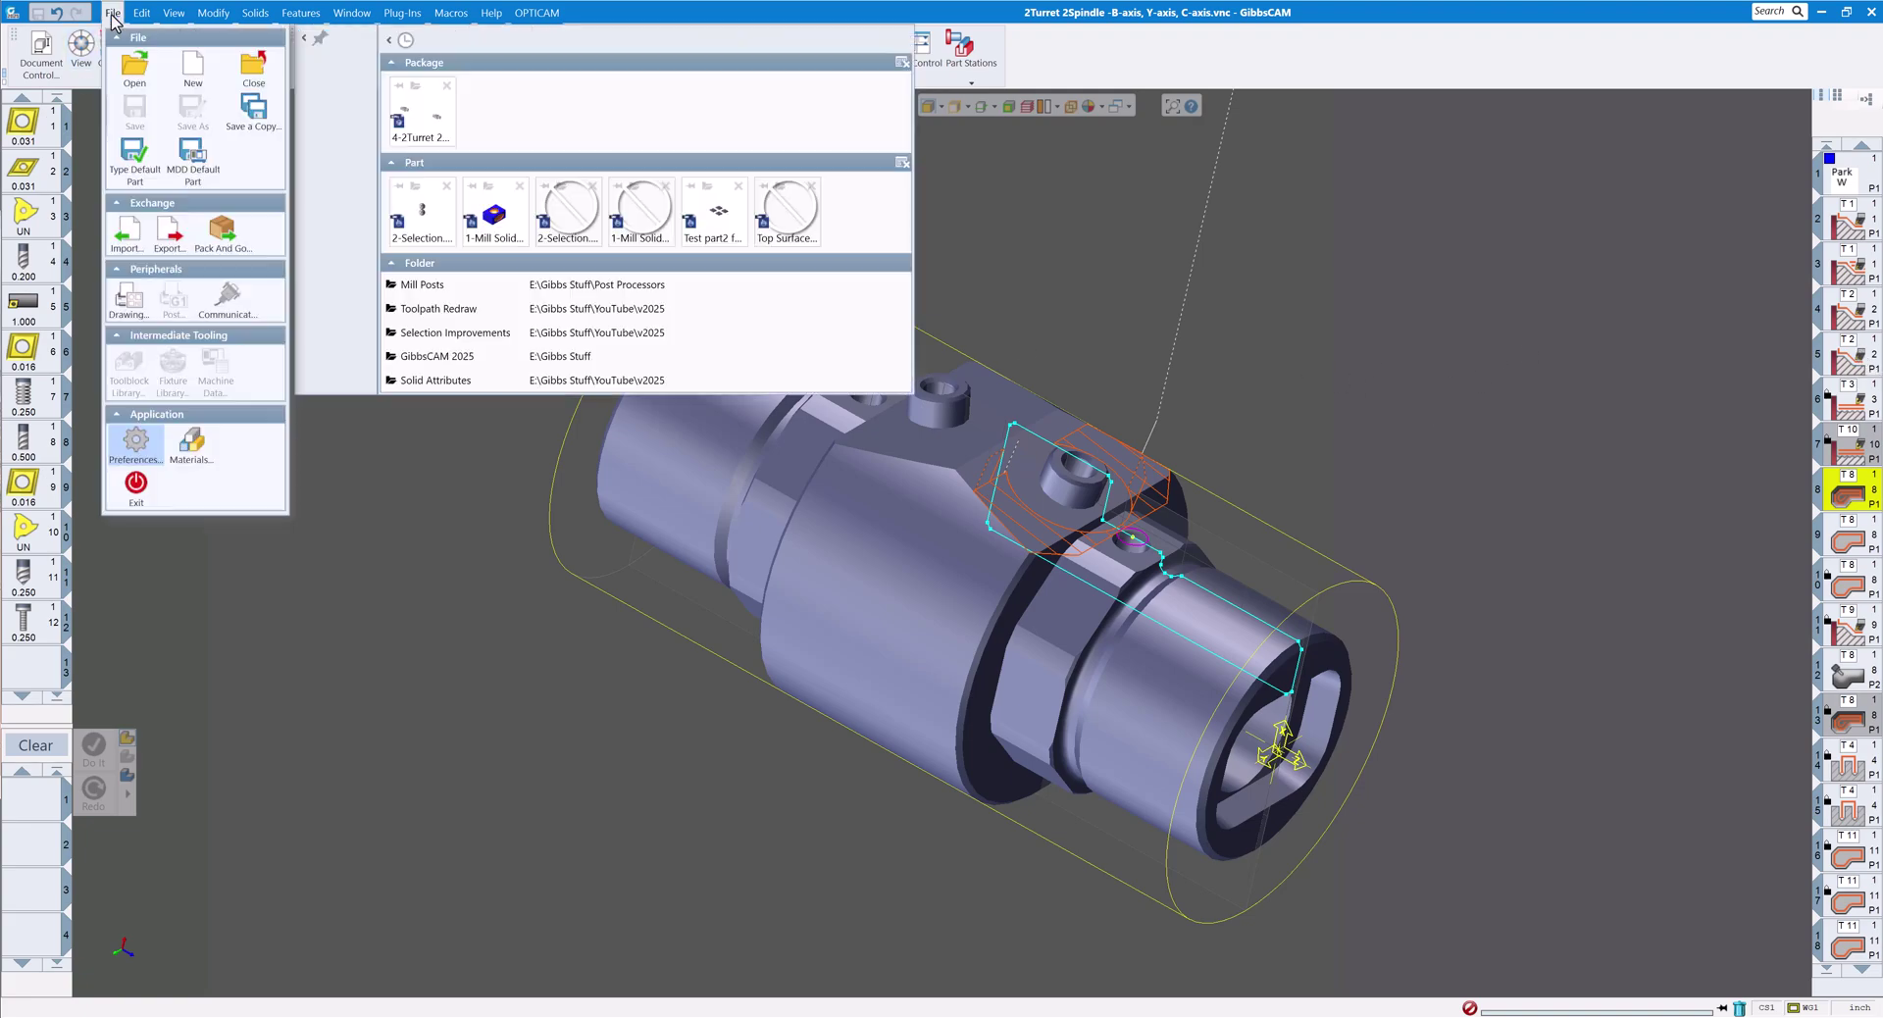
key("Escape")
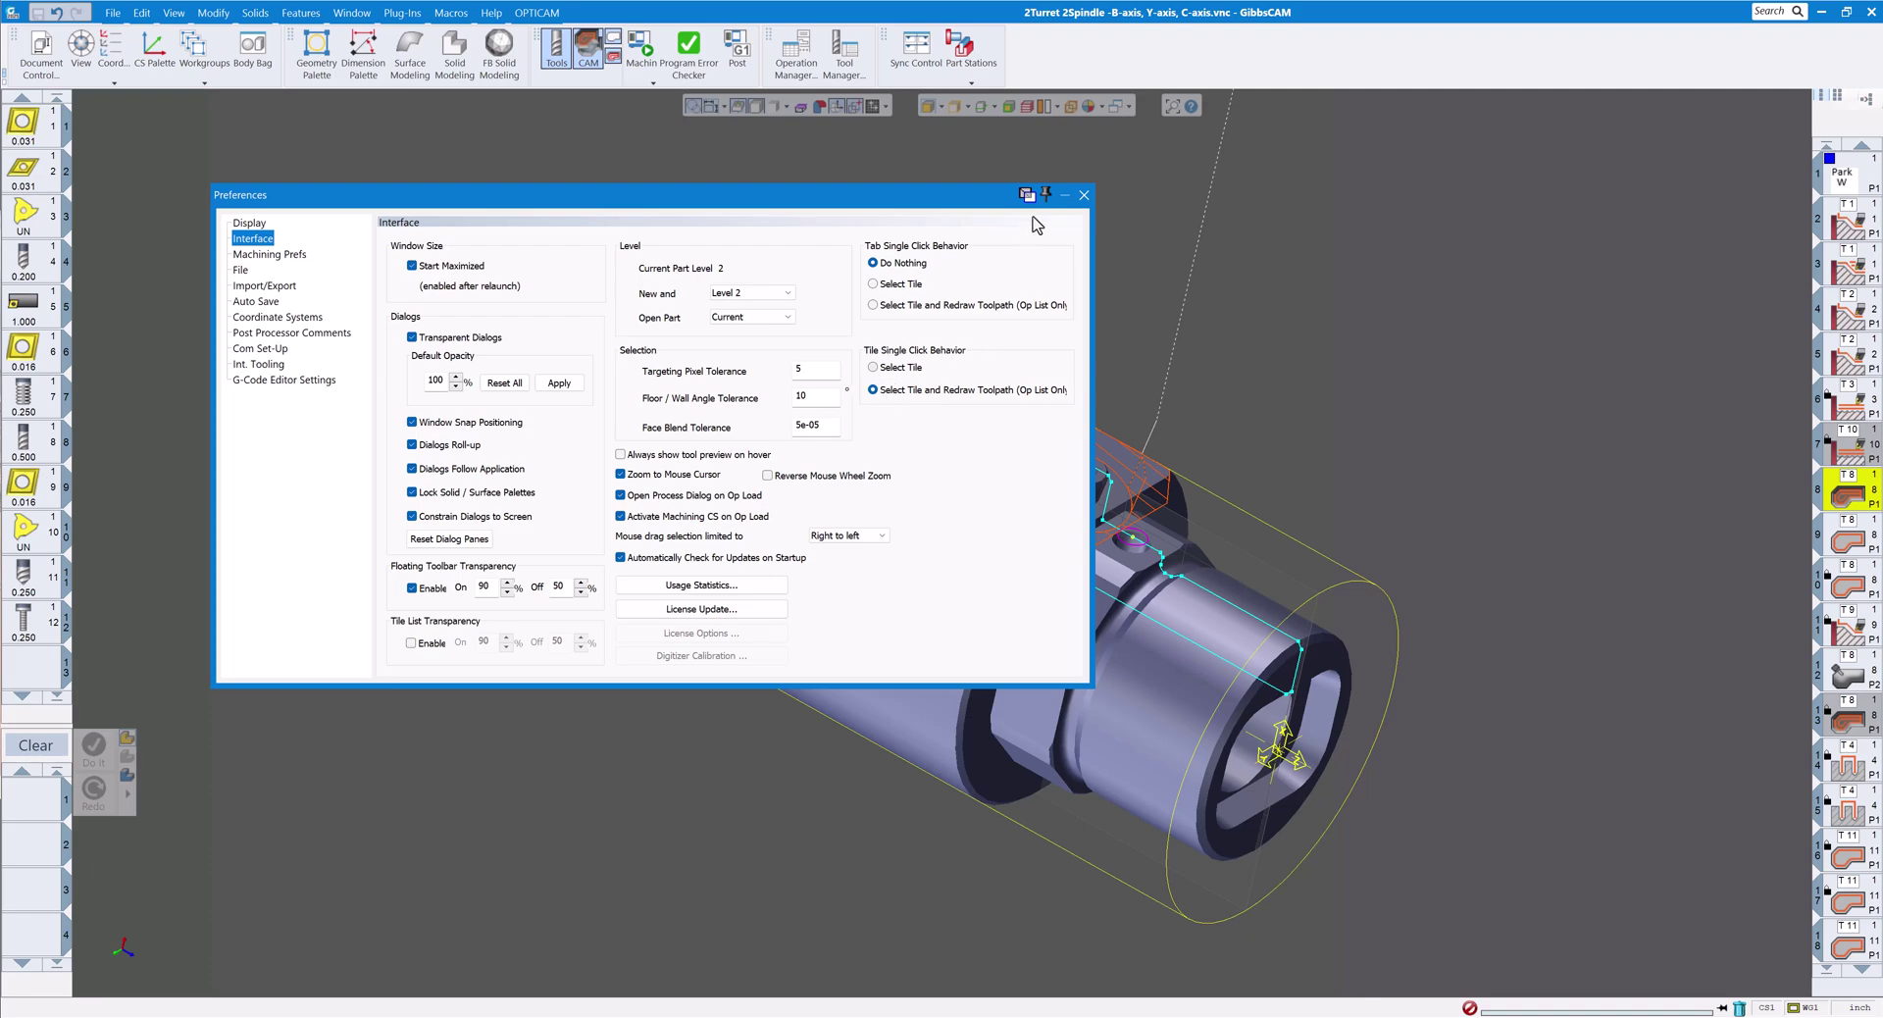
left_click(1084, 195)
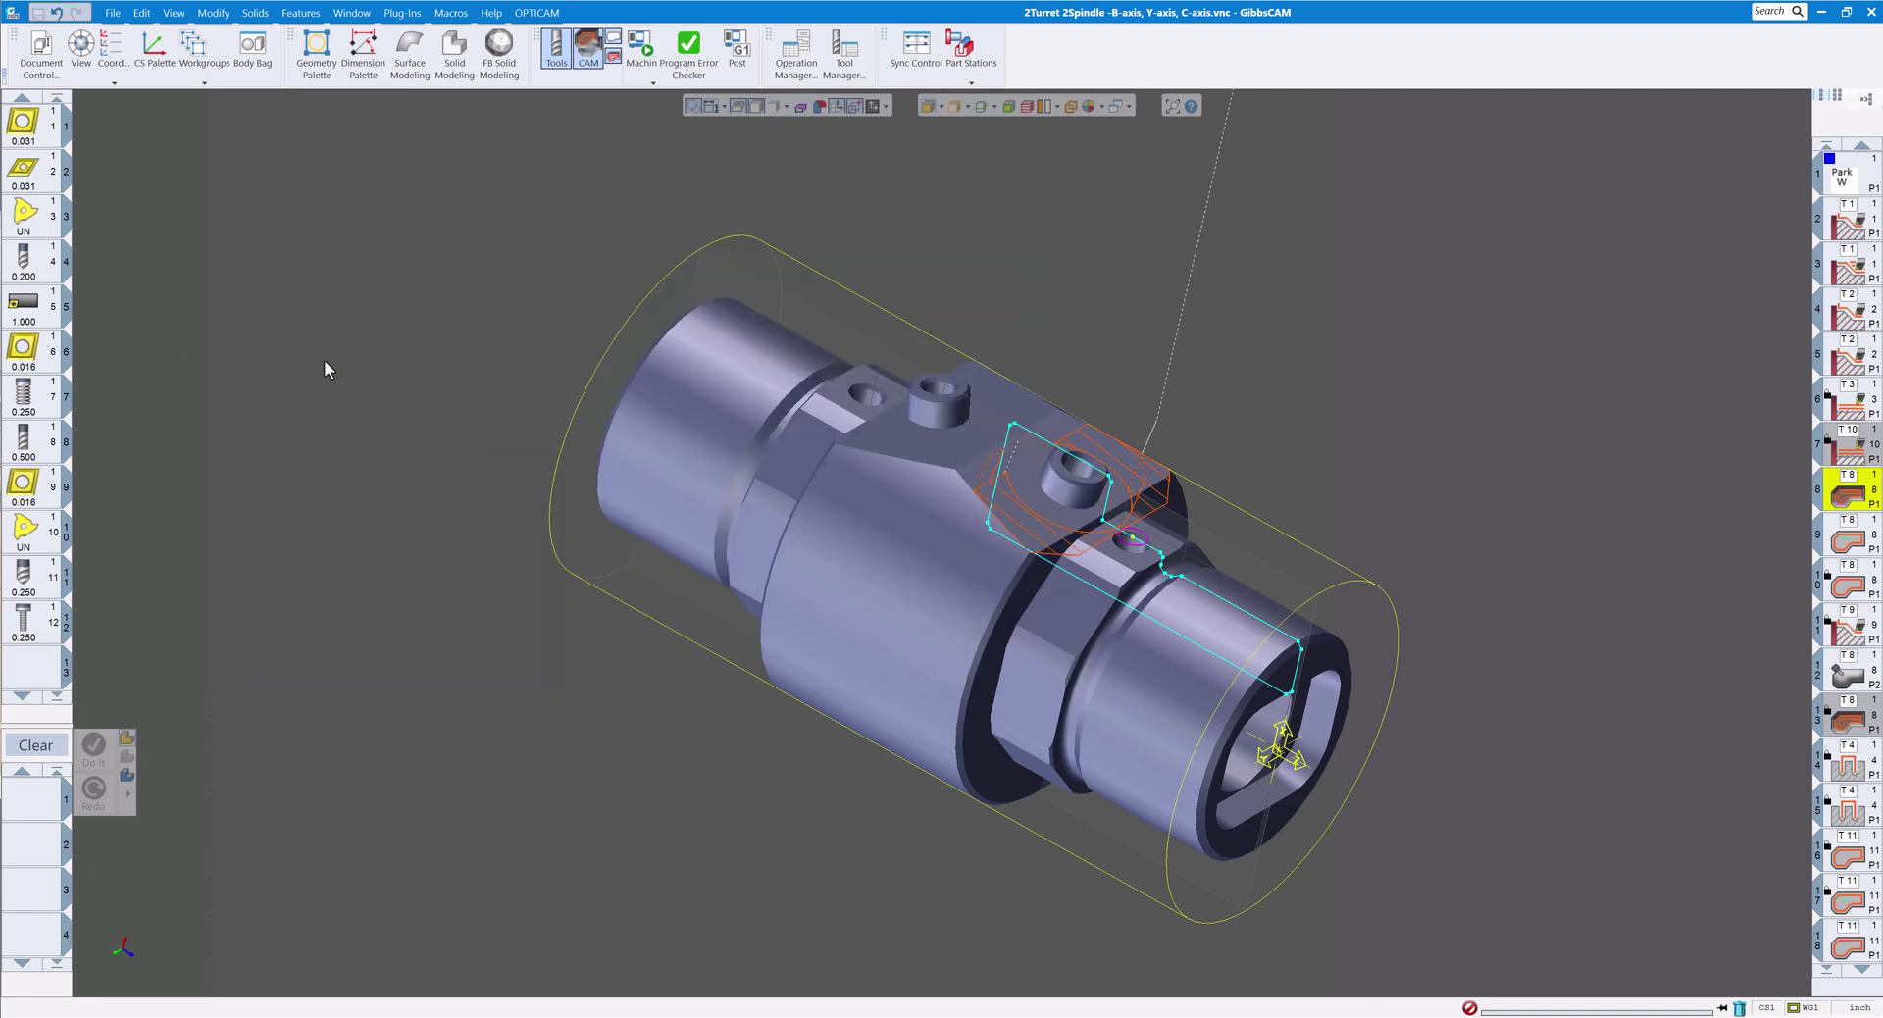